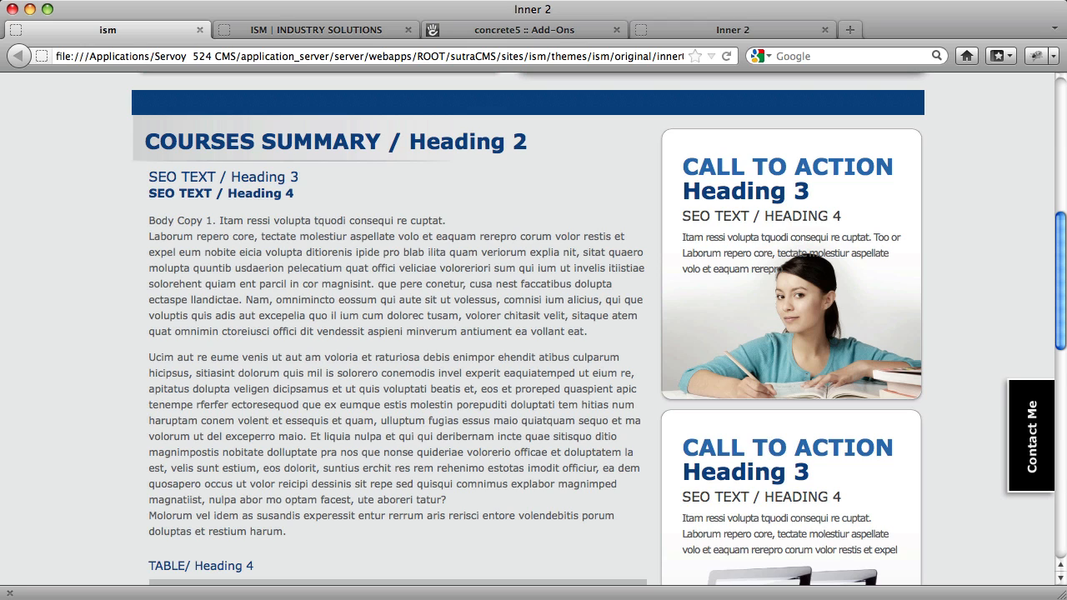
Look over the static ISM page mockup, and switch to Servoy Developer.
{"action": "scroll", "coordinate": [224, 505], "scroll_direction": "up", "scroll_amount": 5}
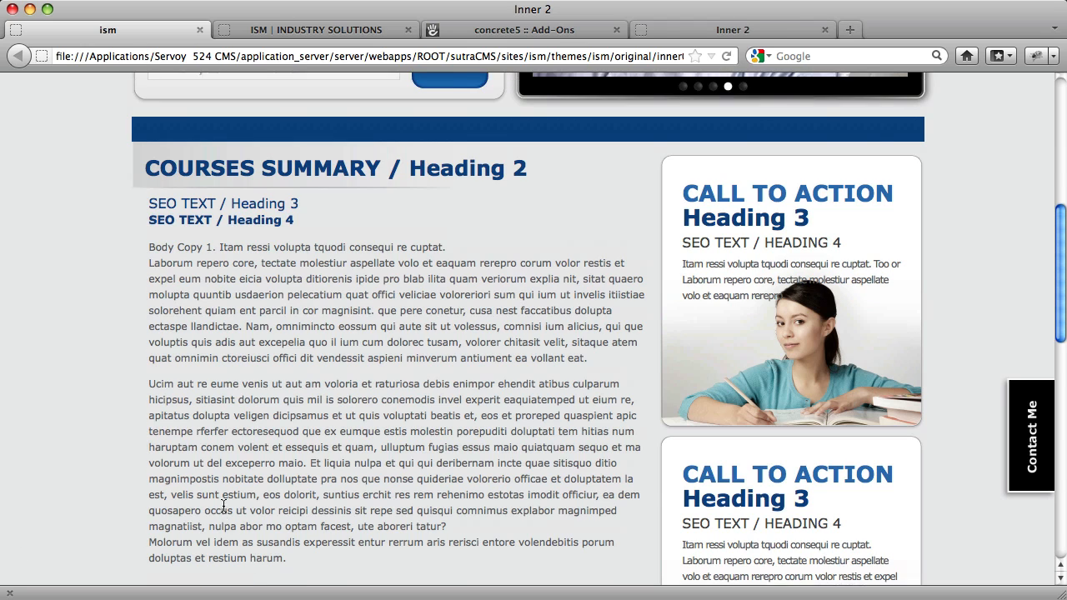
{"action": "scroll", "coordinate": [224, 506], "scroll_direction": "up", "scroll_amount": 5}
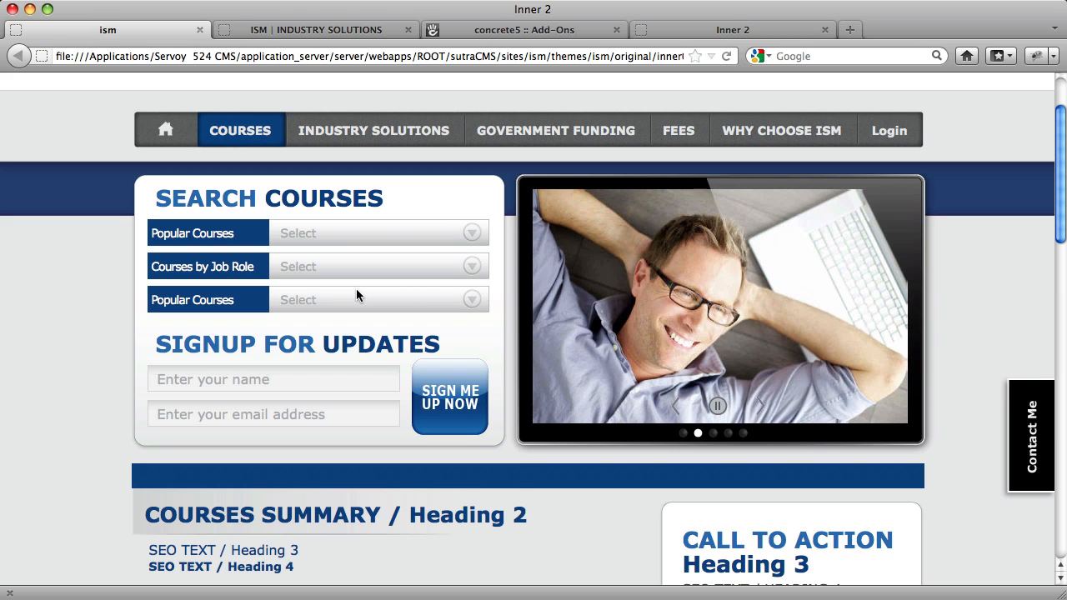
{"action": "key", "text": "super+Tab"}
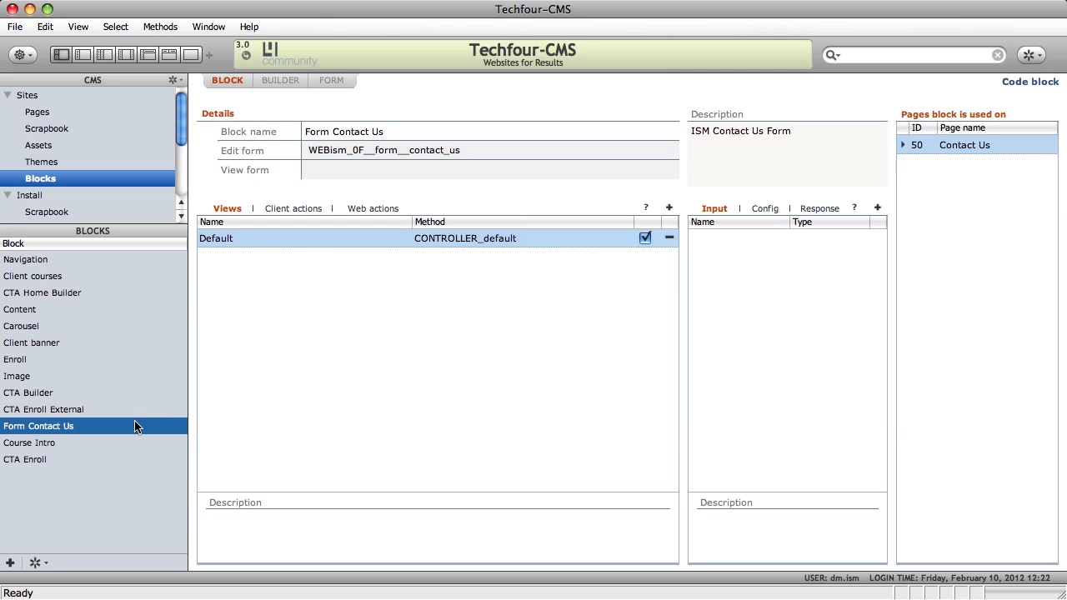
{"action": "key", "text": "super+Tab"}
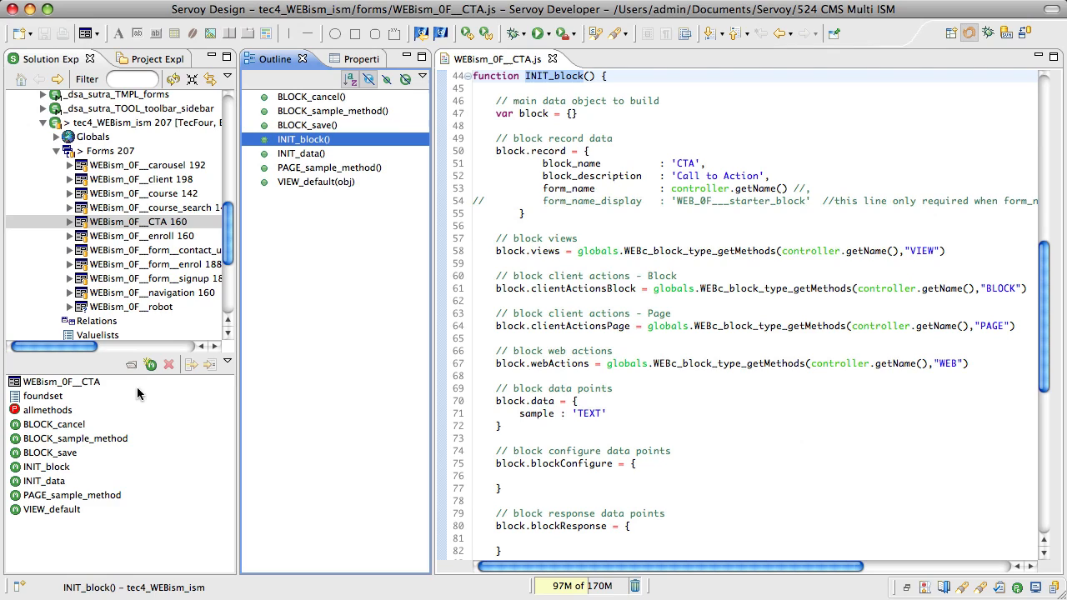
Review the INIT_block record data and the VIEW_default markup of the WEBism_0F__CTA form.
{"action": "left_click", "coordinate": [117, 225]}
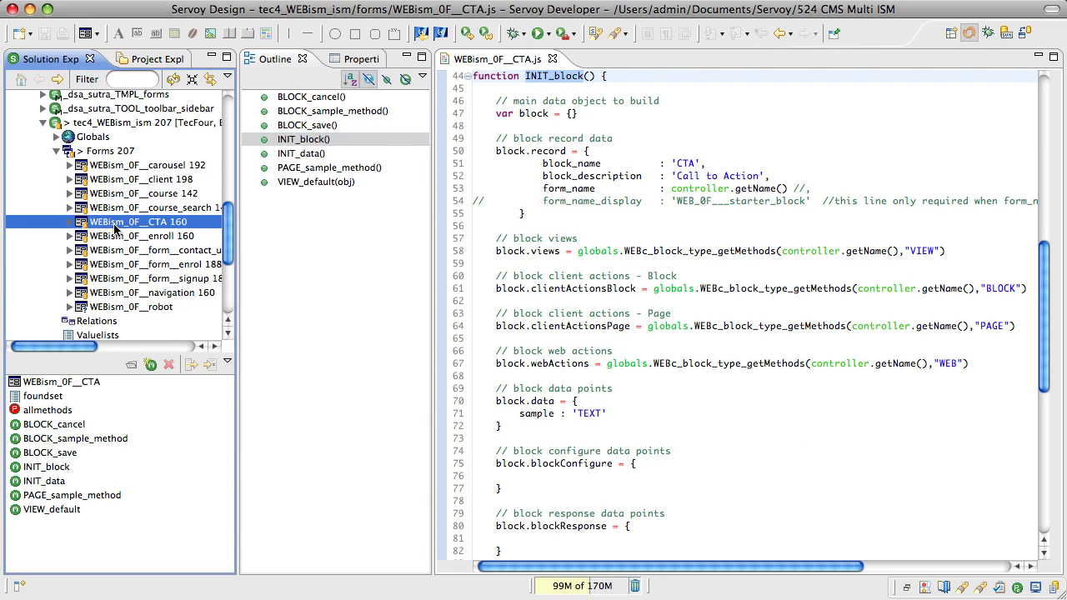
{"action": "left_click", "coordinate": [324, 142]}
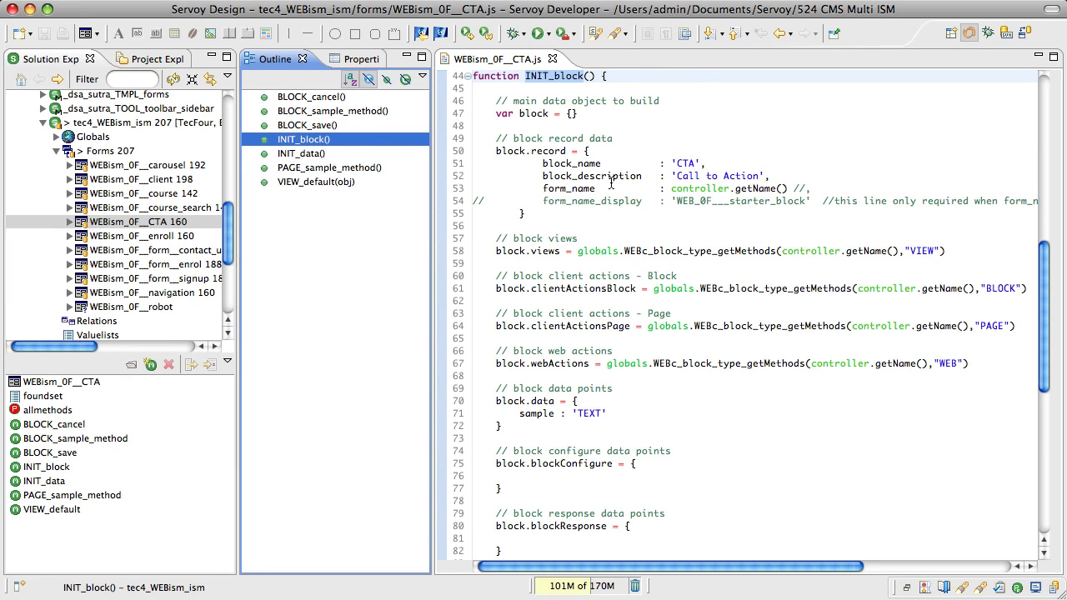
{"action": "double_click", "coordinate": [688, 178]}
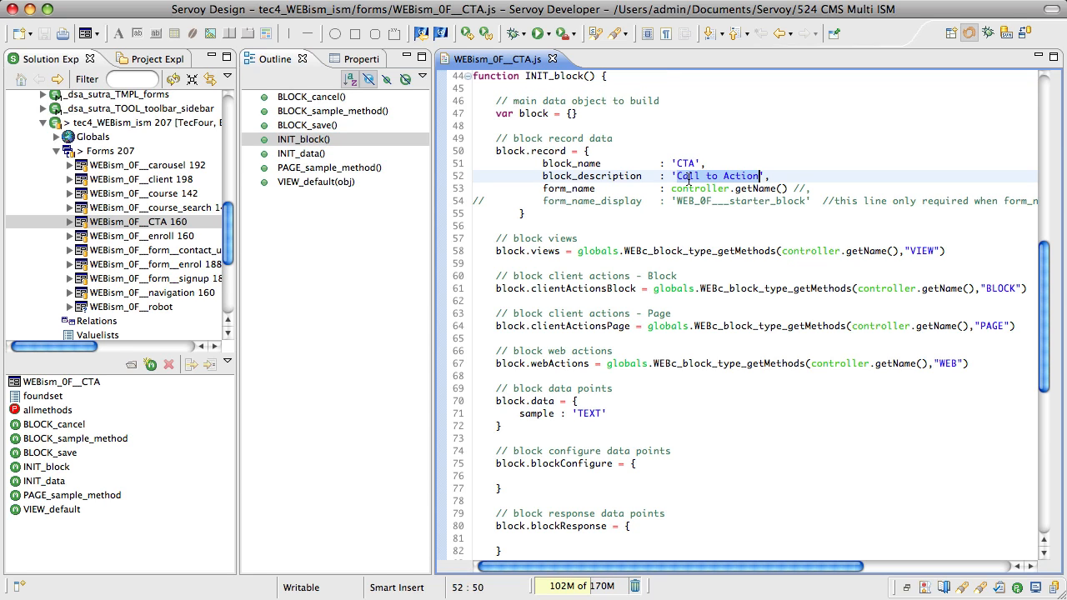
{"action": "left_click", "coordinate": [315, 183]}
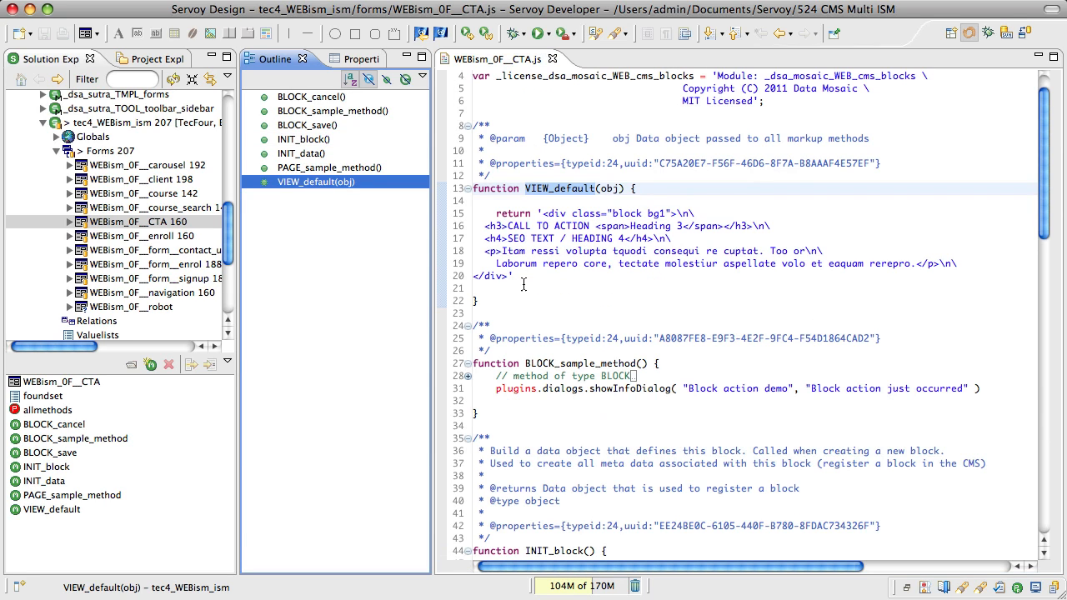
{"action": "left_click_drag", "start_coordinate": [524, 284], "coordinate": [425, 280]}
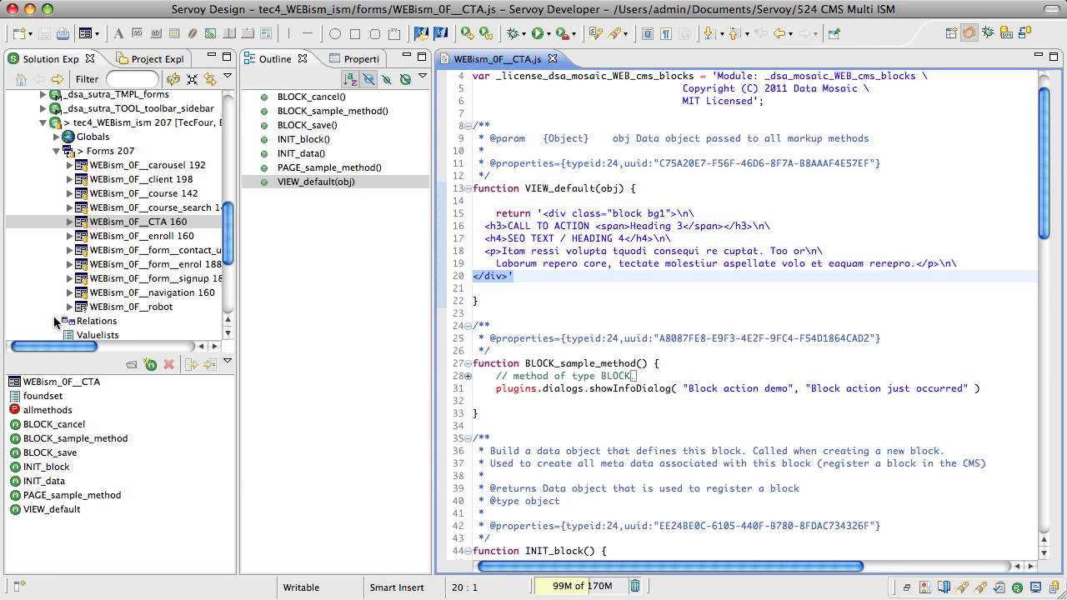
Switch to Techfour-CMS and register a new block type from WEBism: CTA.
{"action": "left_click", "coordinate": [143, 182]}
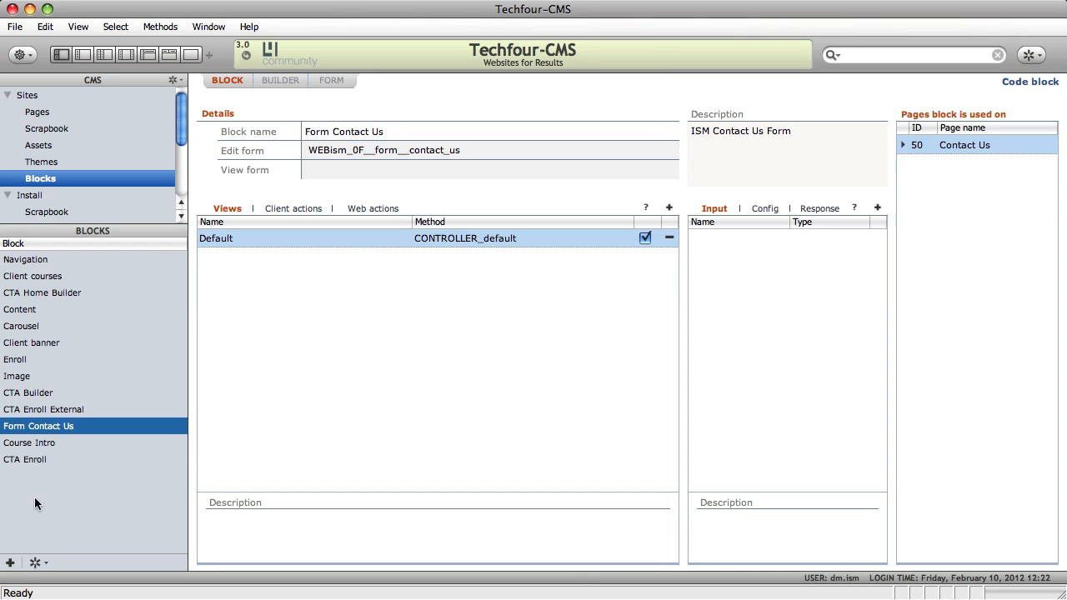
{"action": "left_click", "coordinate": [10, 563]}
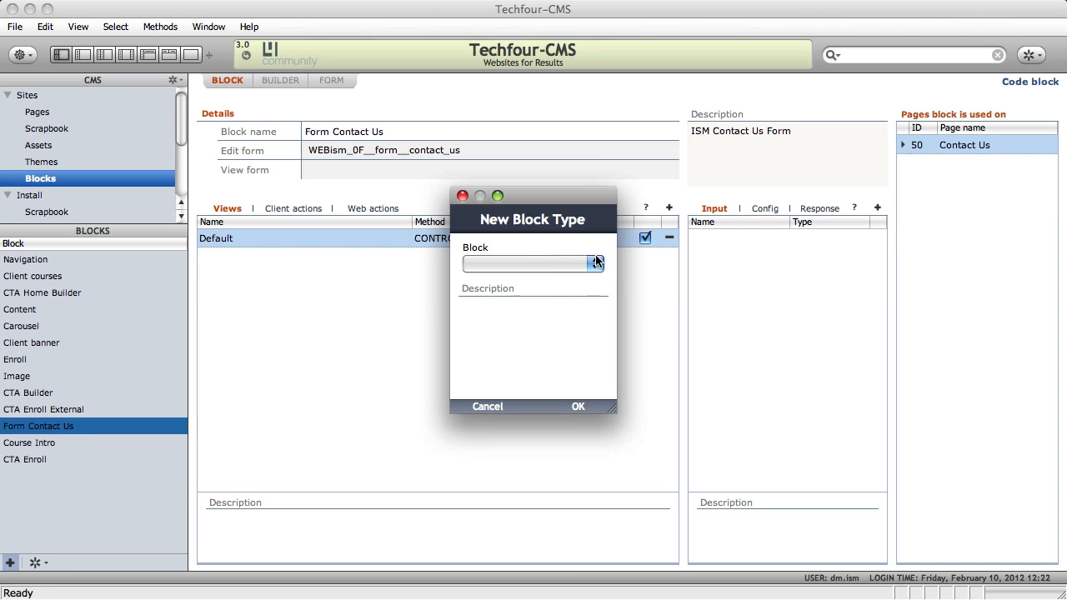
{"action": "left_click", "coordinate": [517, 265]}
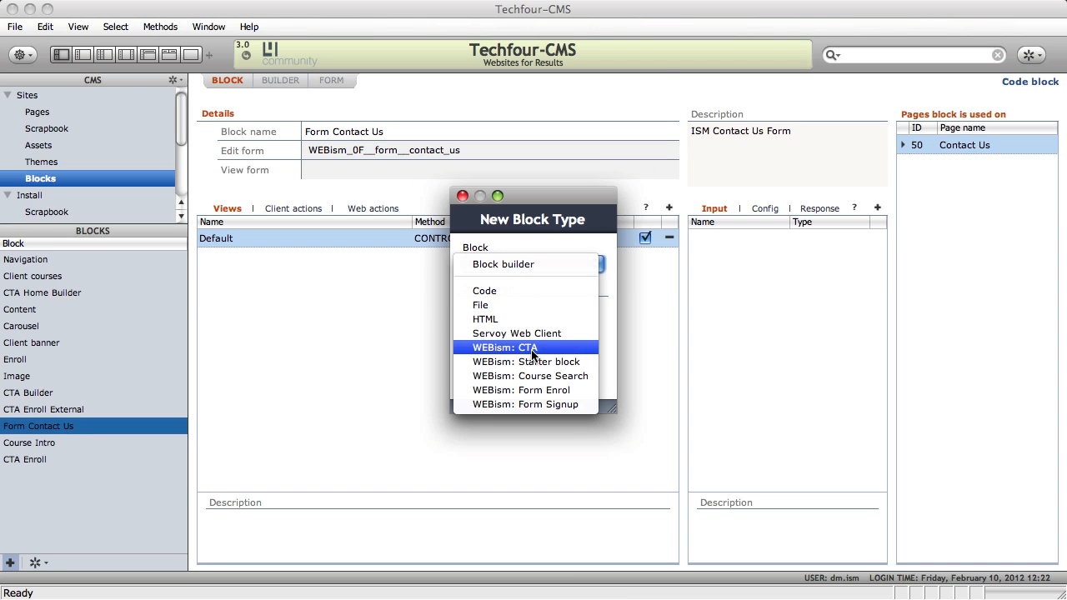
{"action": "left_click", "coordinate": [531, 348]}
{"action": "left_click", "coordinate": [575, 406]}
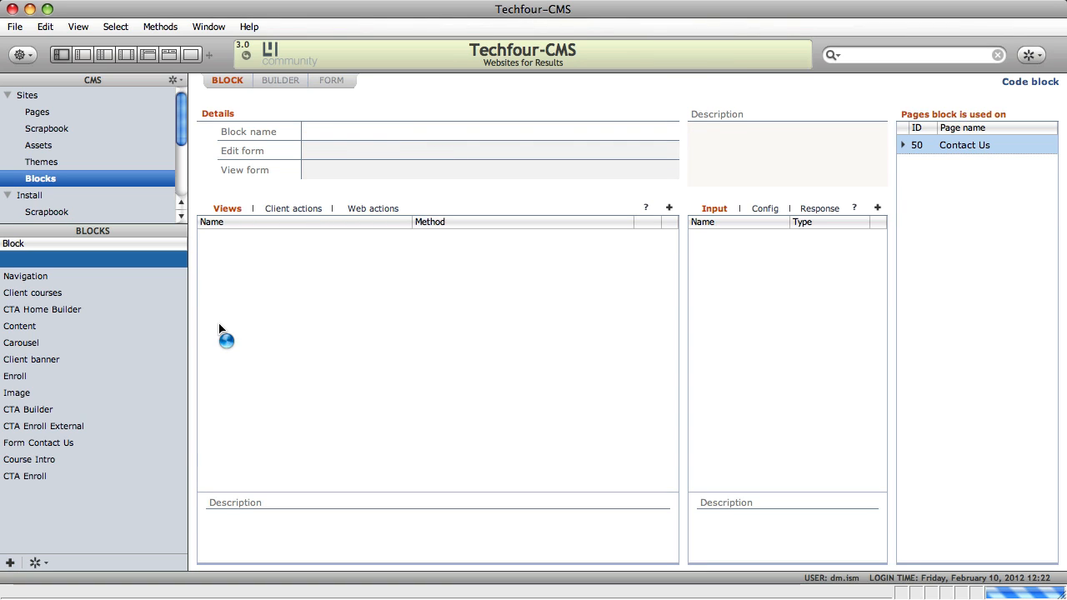
Examine the hard-coded HTML returned by VIEW_default in Servoy Developer, and return to Techfour-CMS.
{"action": "key", "text": "super+Tab"}
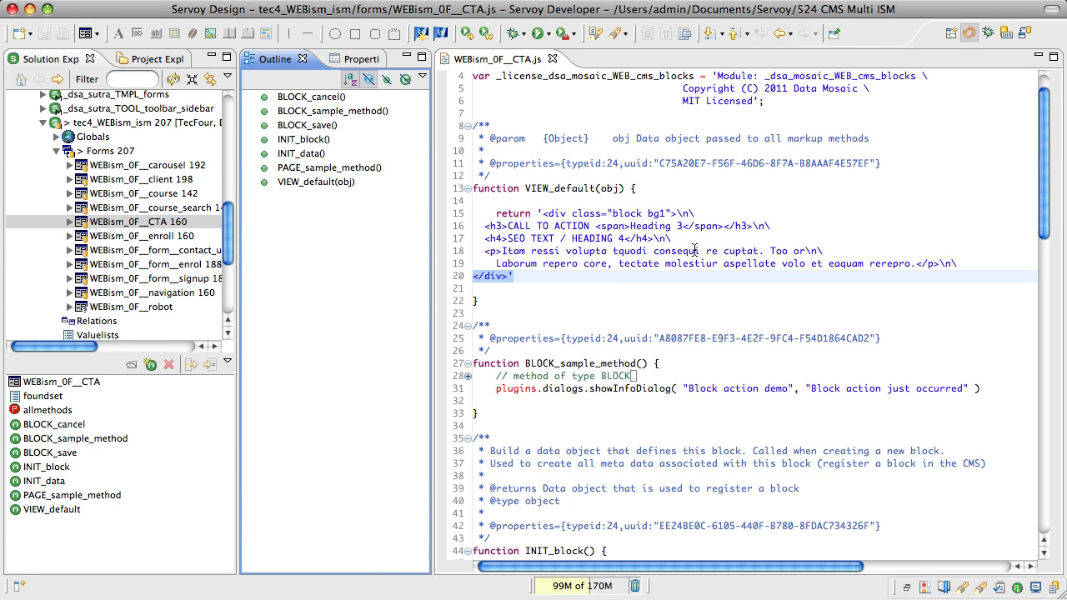
{"action": "left_click", "coordinate": [692, 244]}
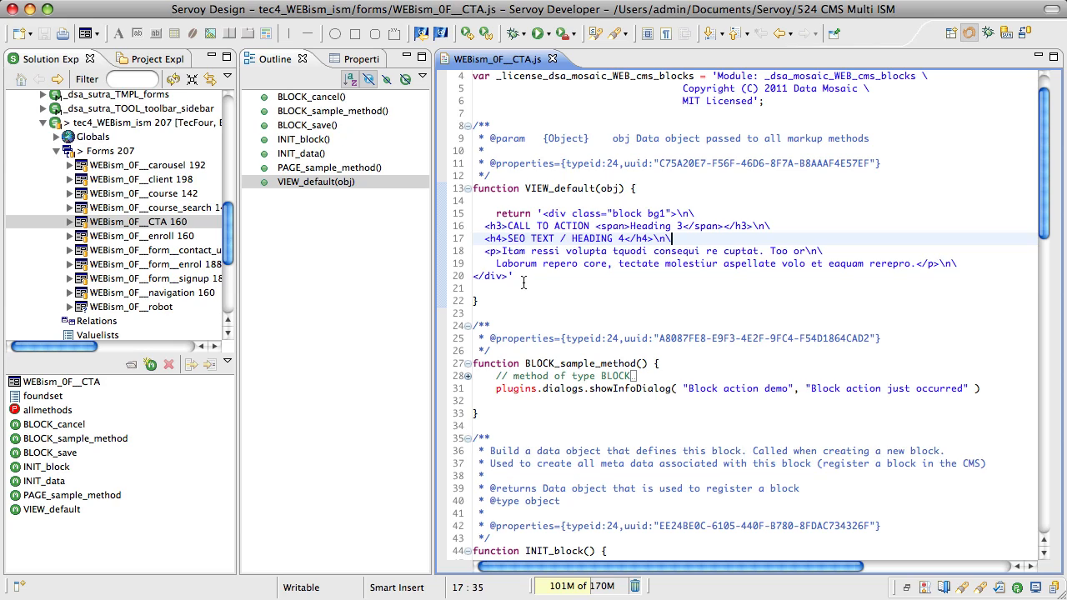
{"action": "left_click_drag", "start_coordinate": [521, 278], "coordinate": [473, 214]}
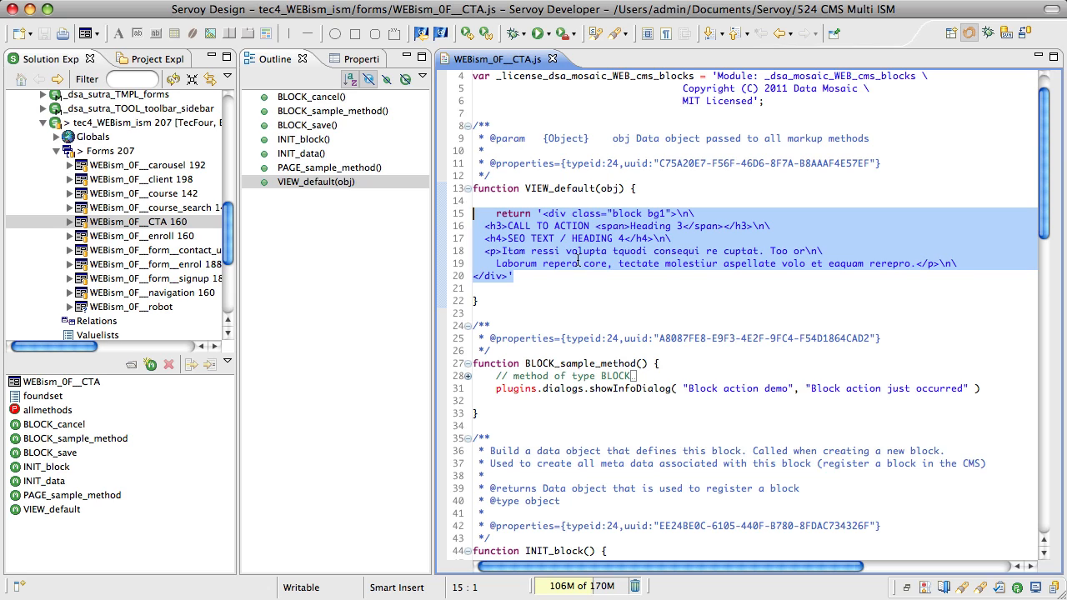
{"action": "key", "text": "super+Tab"}
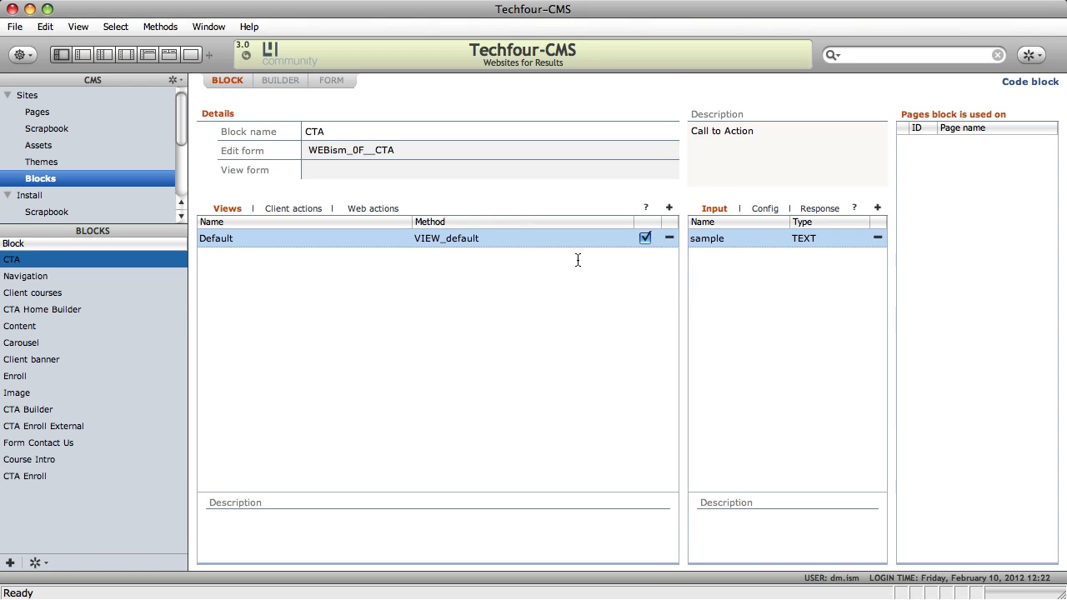
Open the Inner 2 page for editing and delete the existing block from its Column Right area.
{"action": "left_click", "coordinate": [79, 112]}
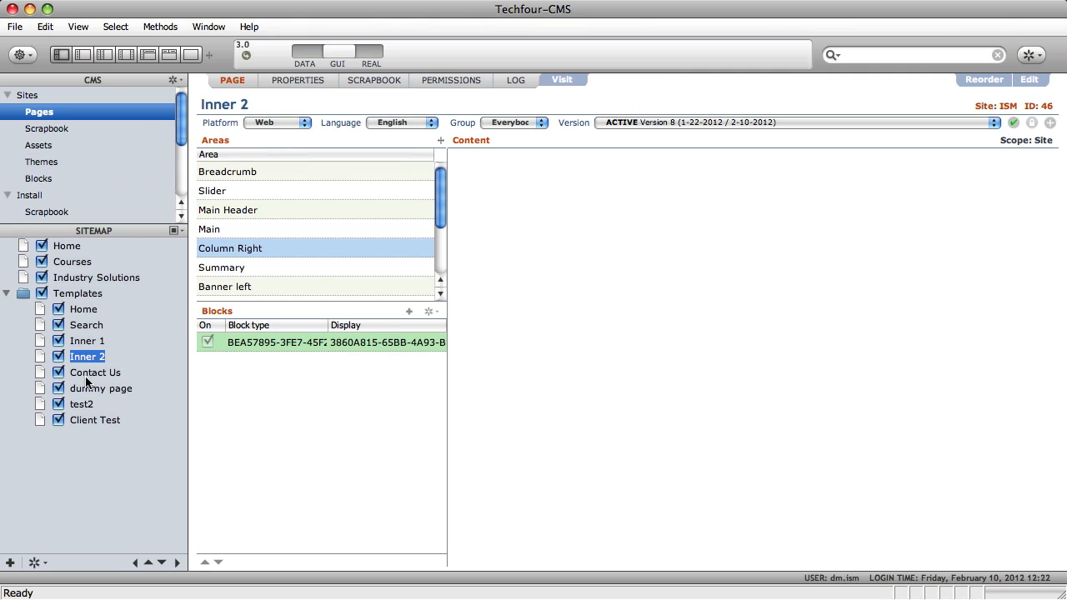
{"action": "left_click", "coordinate": [85, 360]}
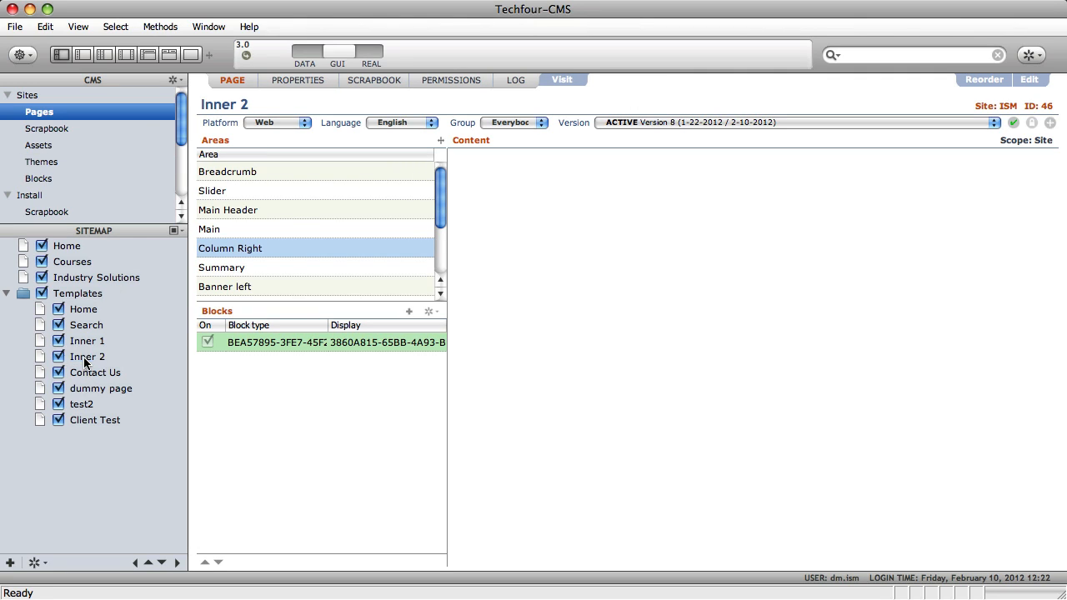
{"action": "left_click", "coordinate": [1029, 79]}
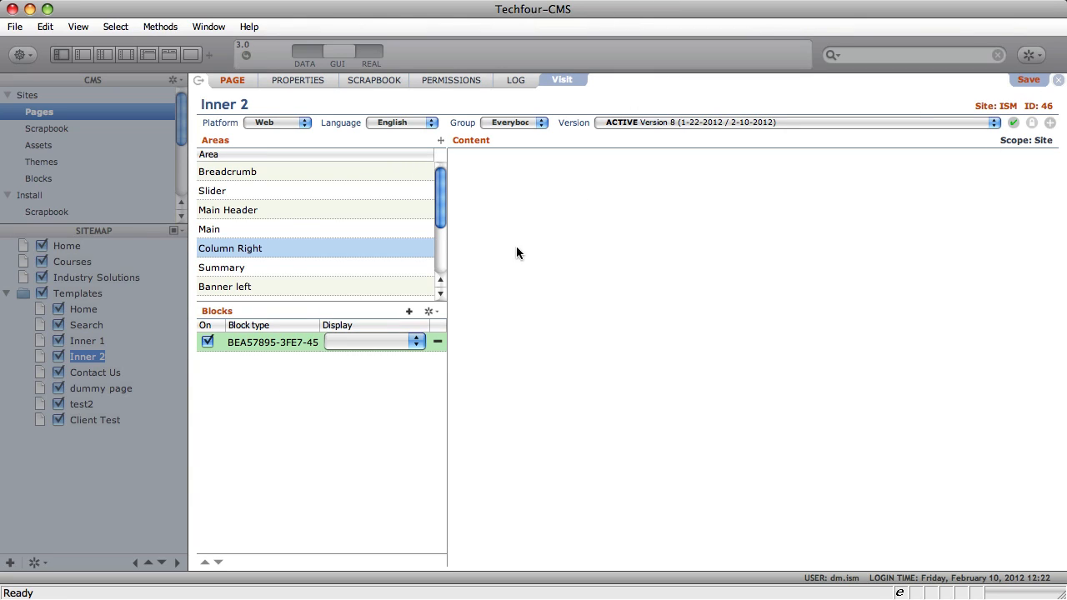
{"action": "left_click", "coordinate": [437, 342]}
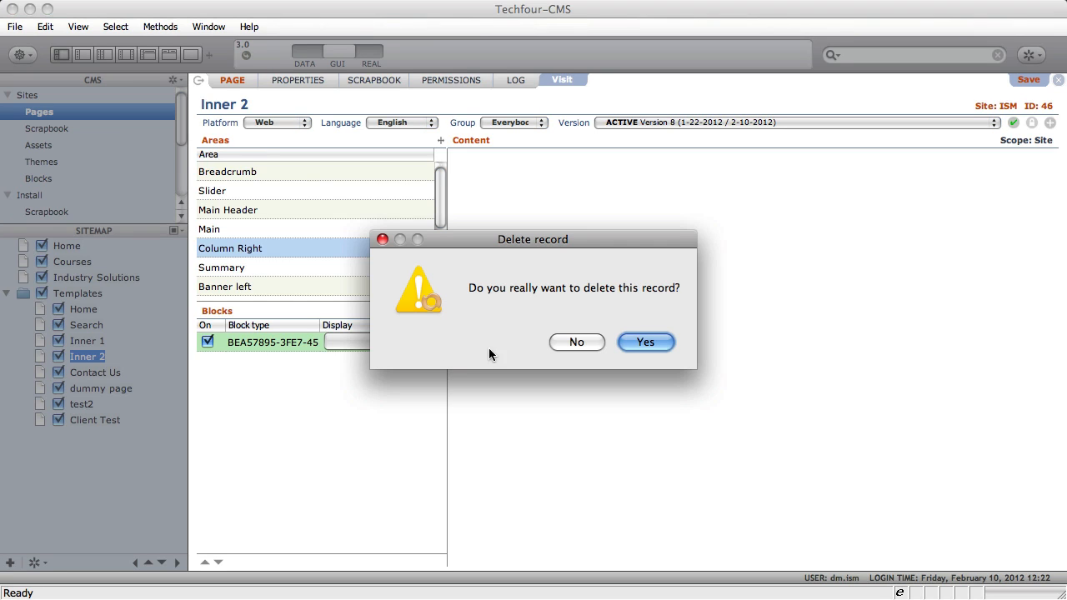
{"action": "left_click", "coordinate": [646, 342]}
Add a CTA block with Unique scope and the Default view to the Column Right area.
{"action": "left_click", "coordinate": [407, 311]}
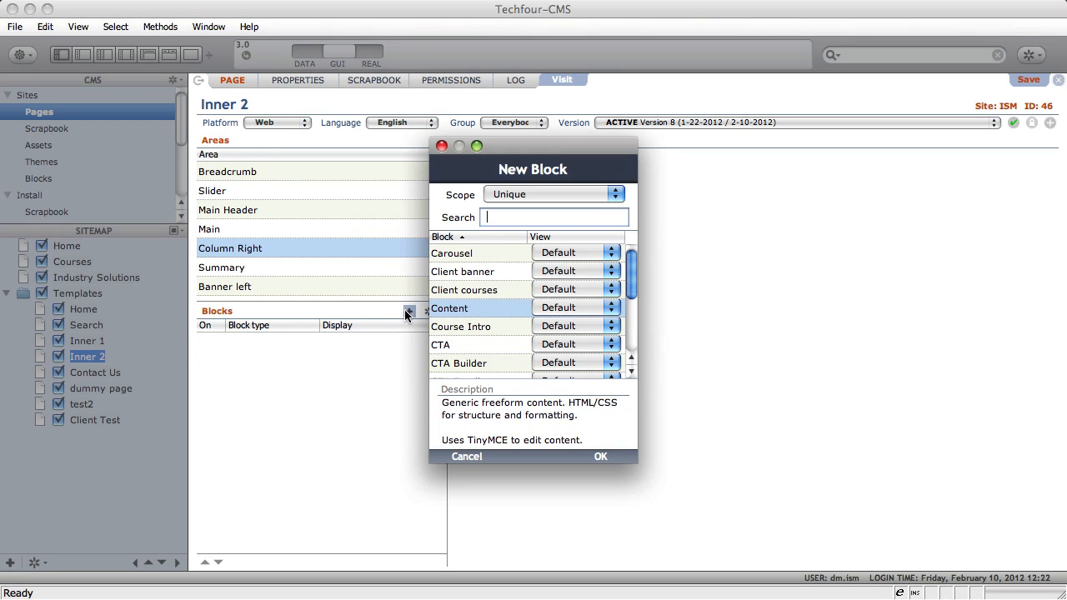
{"action": "left_click", "coordinate": [456, 343]}
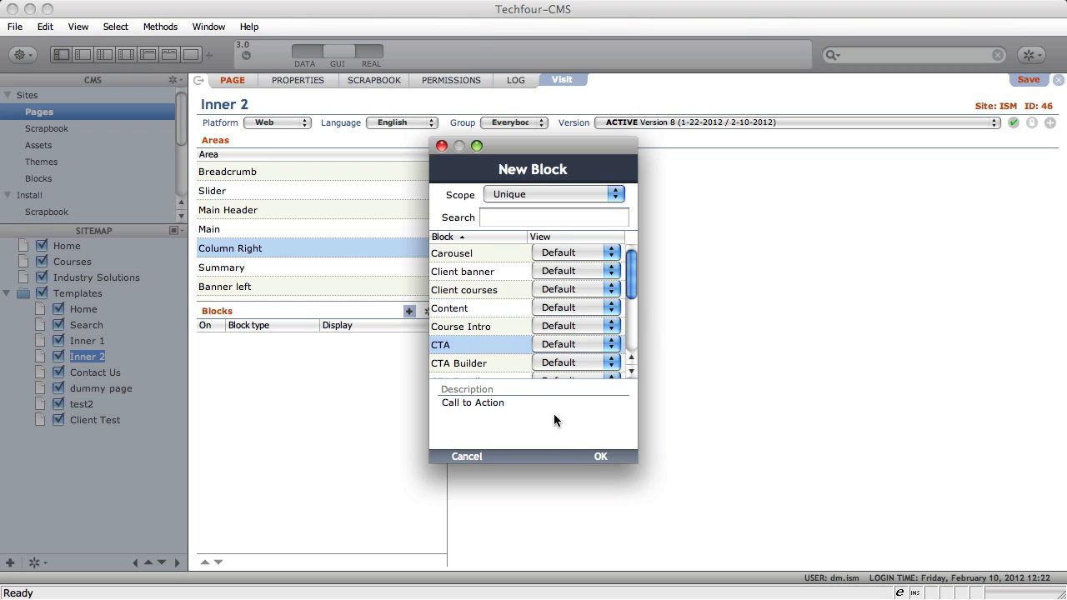
{"action": "left_click", "coordinate": [601, 458]}
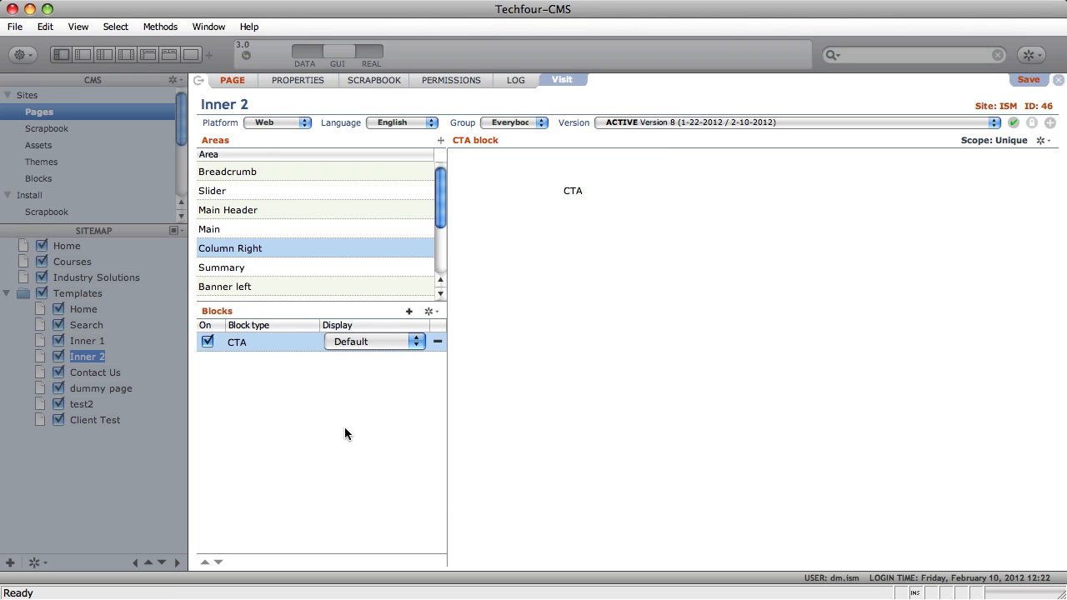
{"action": "left_click", "coordinate": [382, 341]}
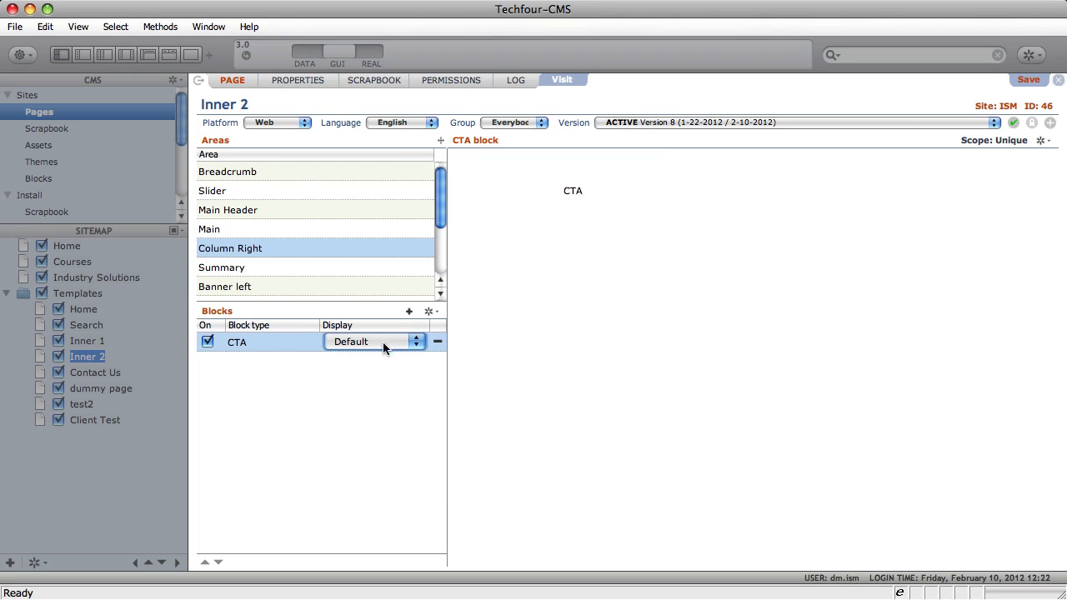
Save the Inner 2 page and visit it in the browser to check the call-to-action block.
{"action": "left_click", "coordinate": [1028, 80]}
{"action": "left_click", "coordinate": [559, 80]}
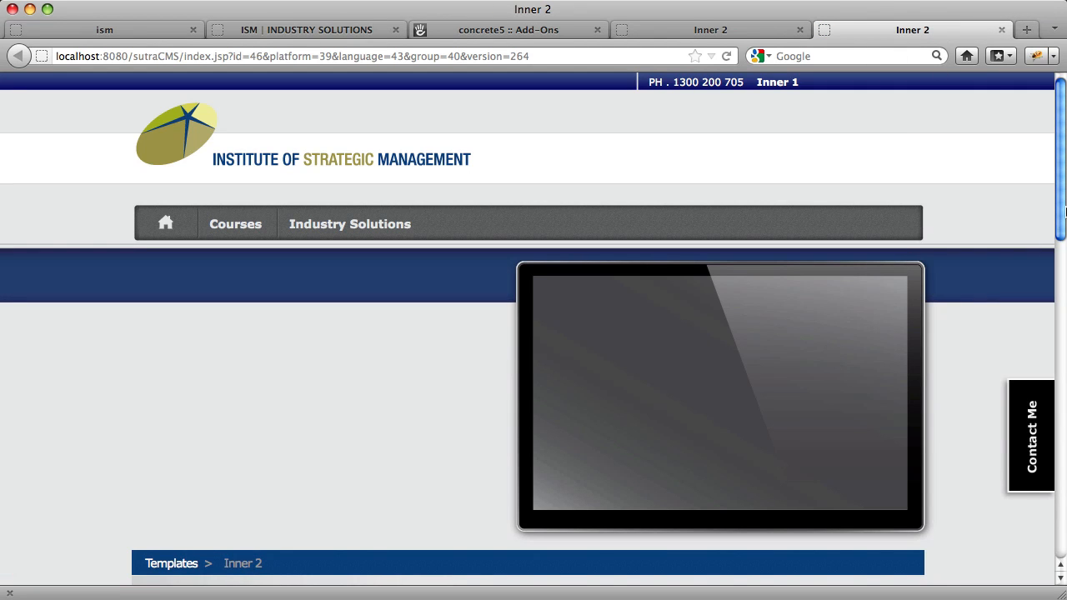
{"action": "scroll", "coordinate": [1064, 212], "scroll_direction": "down", "scroll_amount": 5}
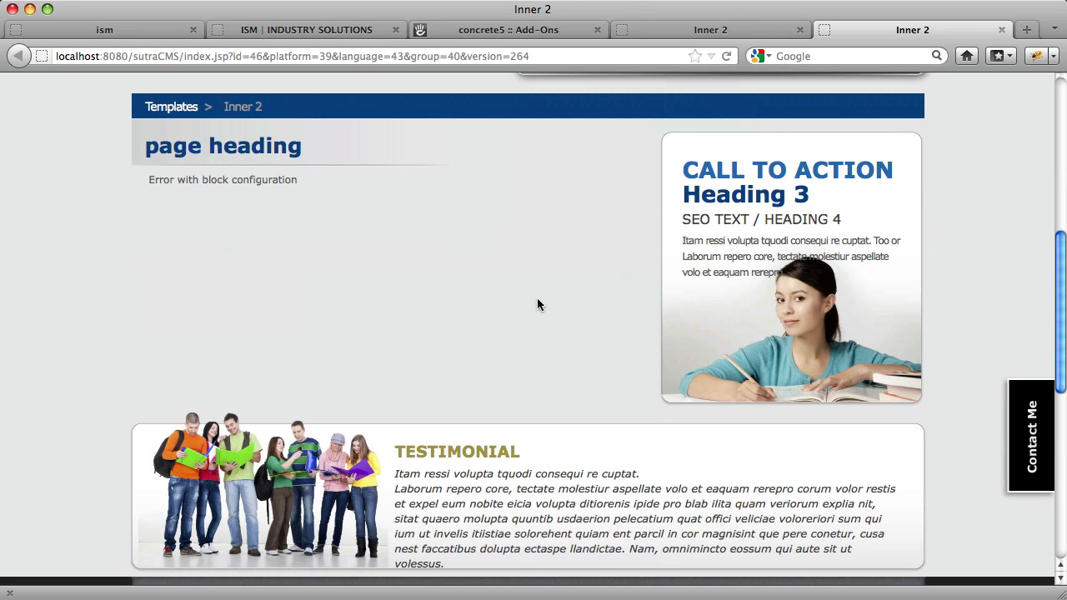
{"action": "scroll", "coordinate": [537, 304], "scroll_direction": "up", "scroll_amount": 1}
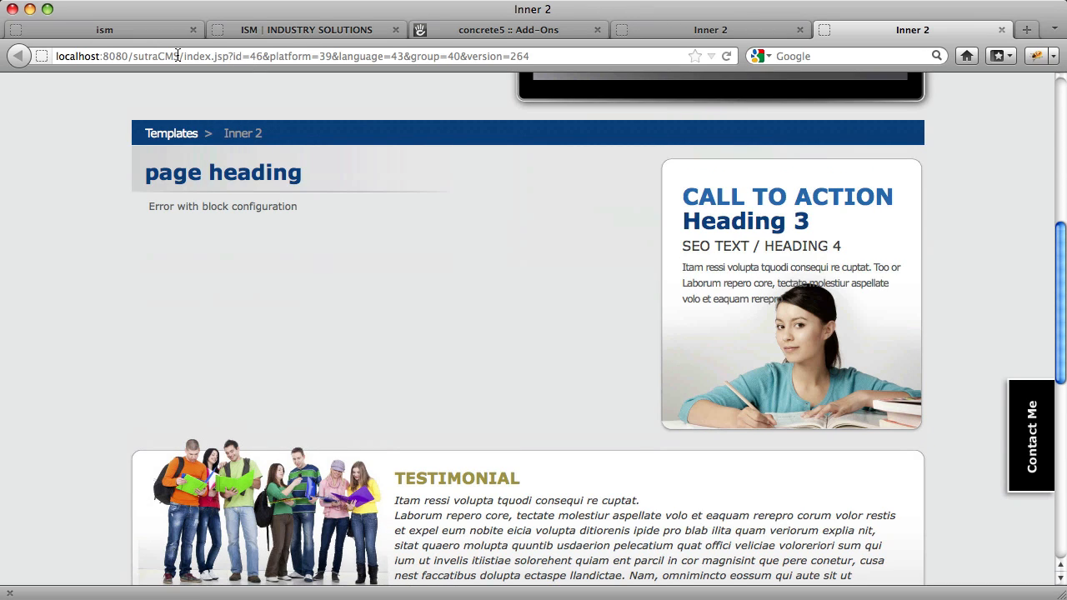
Inspect the first call-to-action block in the ism mockup with Firebug and expand its "block bg1" div.
{"action": "left_click", "coordinate": [140, 31]}
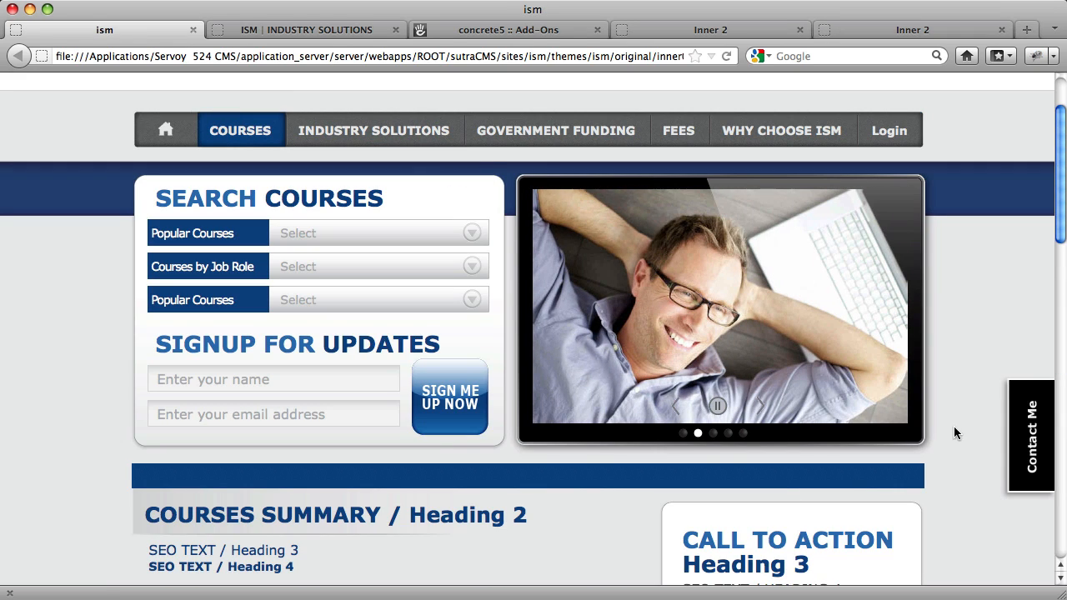
{"action": "scroll", "coordinate": [641, 238], "scroll_direction": "down", "scroll_amount": 5}
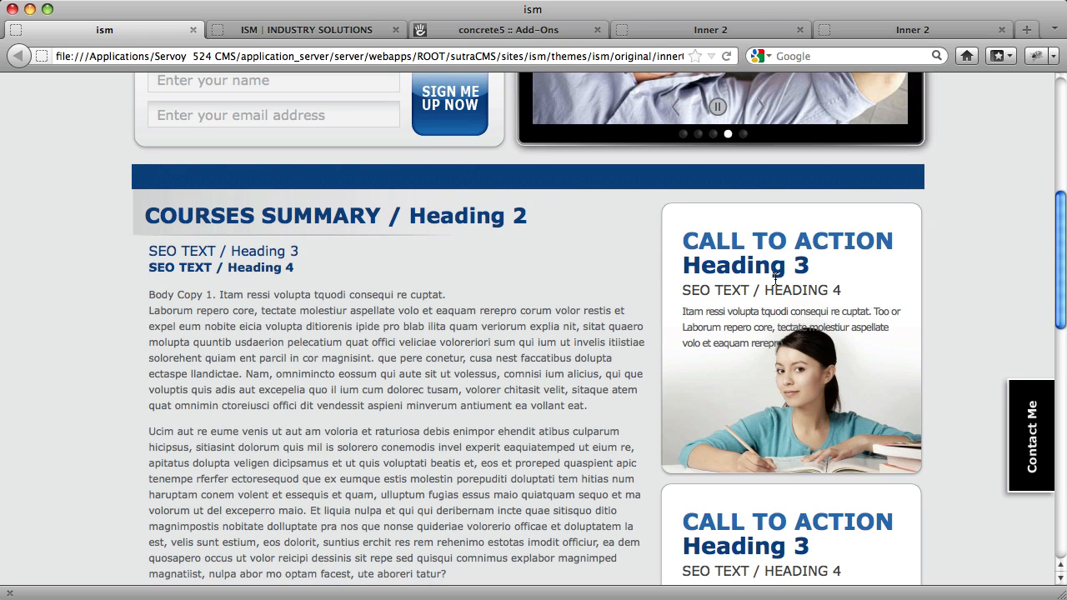
{"action": "key", "text": "F12"}
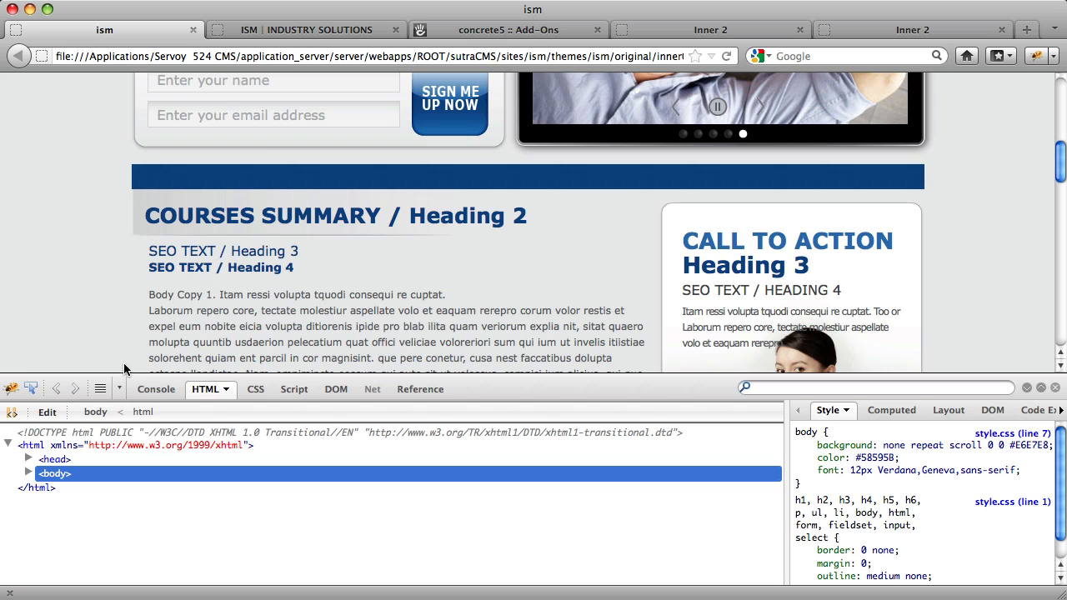
{"action": "left_click", "coordinate": [31, 388]}
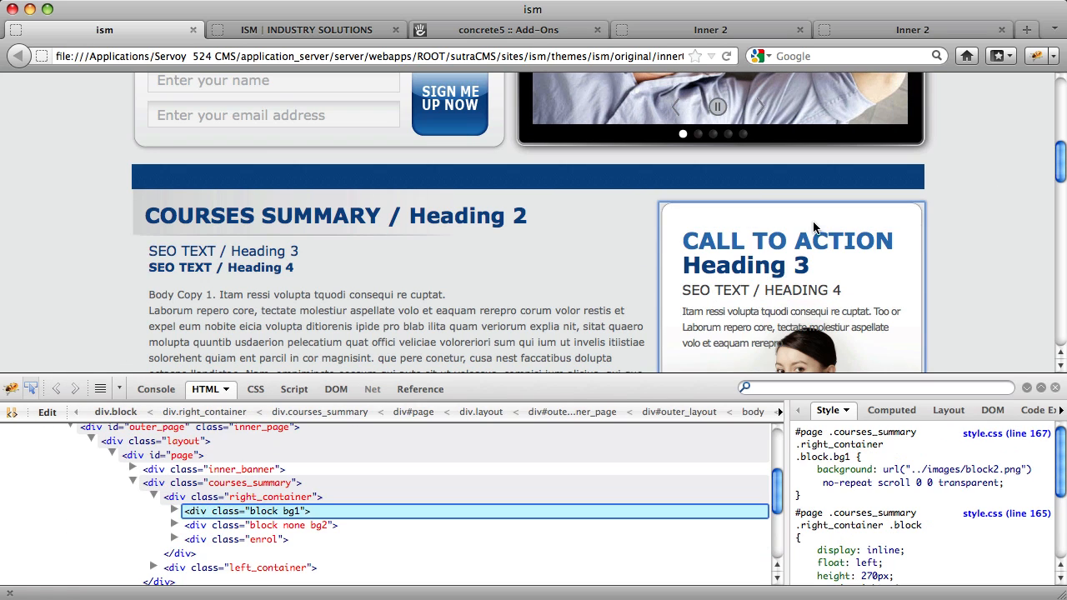
{"action": "left_click", "coordinate": [809, 227]}
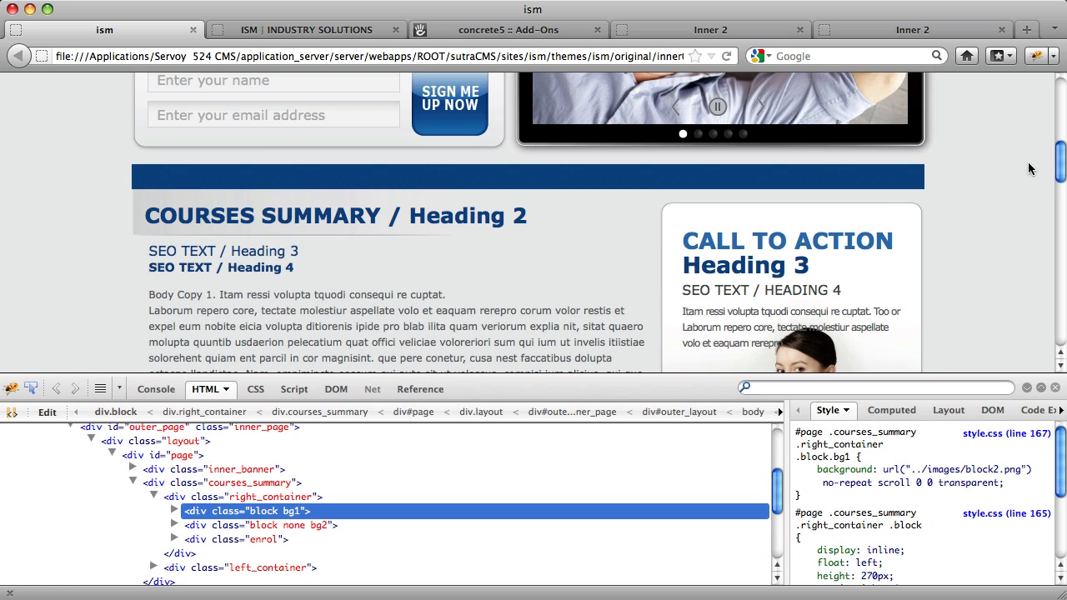
{"action": "left_click_drag", "start_coordinate": [1060, 154], "coordinate": [1059, 178]}
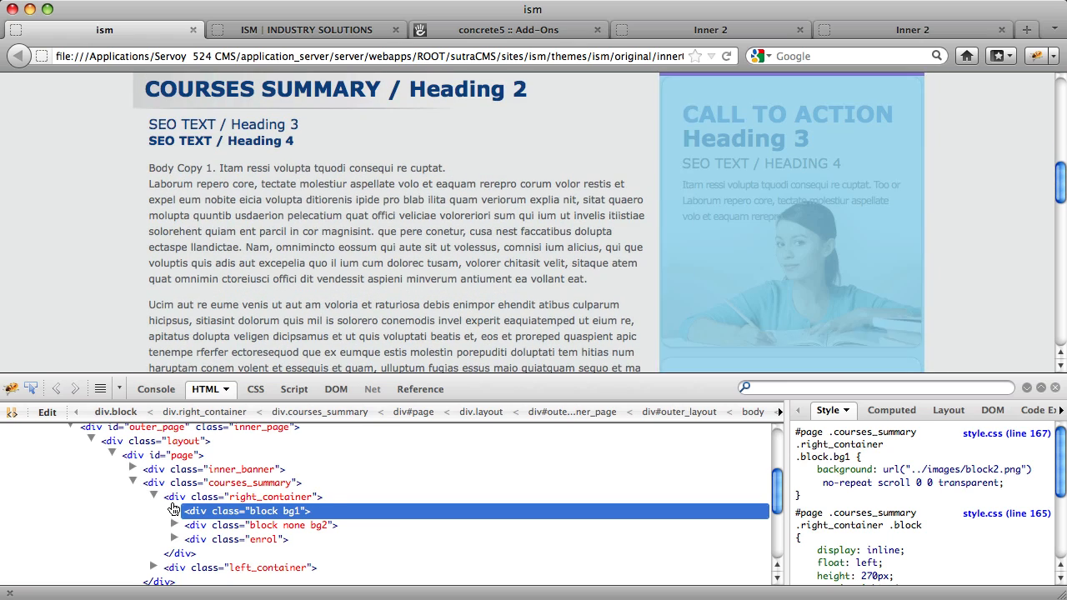
{"action": "left_click", "coordinate": [174, 510]}
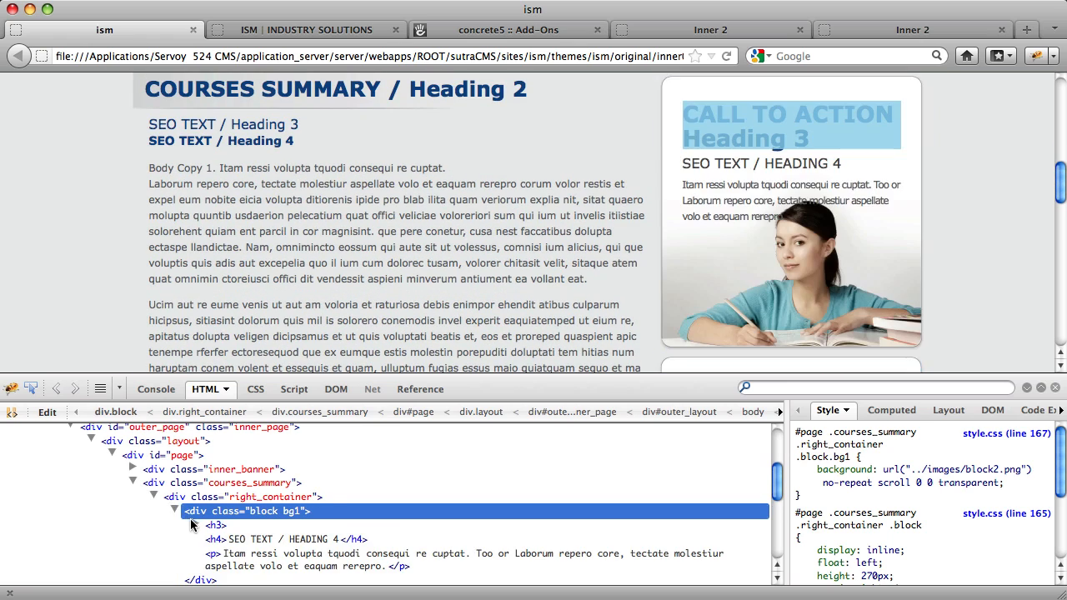
Expand the h3 inside the mockup's "block bg1" div and examine its text, its Heading 3 span and the enclosing div.
{"action": "left_click", "coordinate": [195, 525]}
{"action": "left_click", "coordinate": [215, 528]}
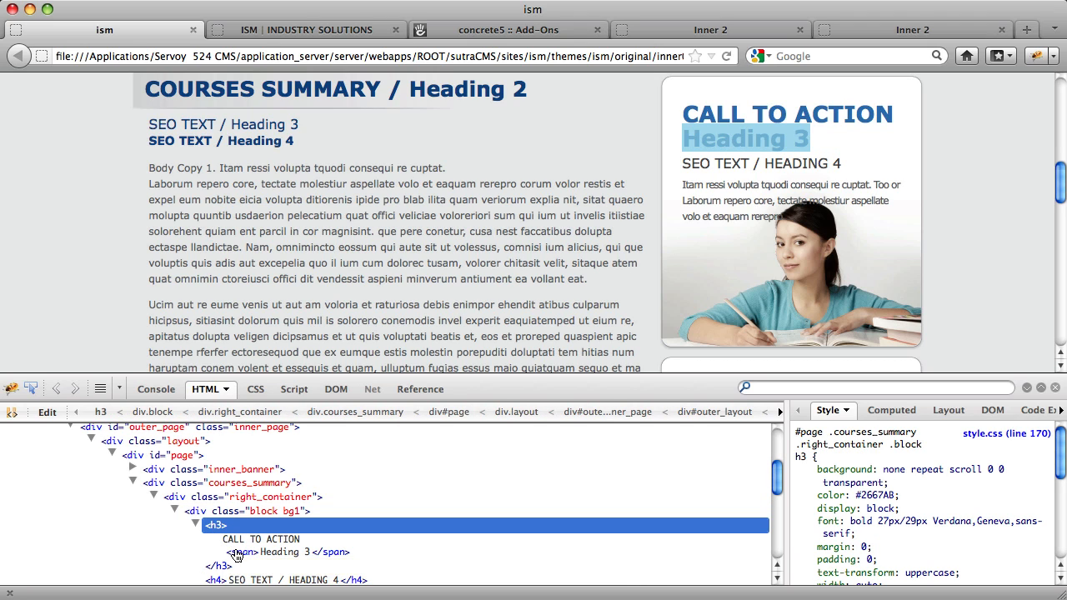
{"action": "left_click", "coordinate": [236, 553]}
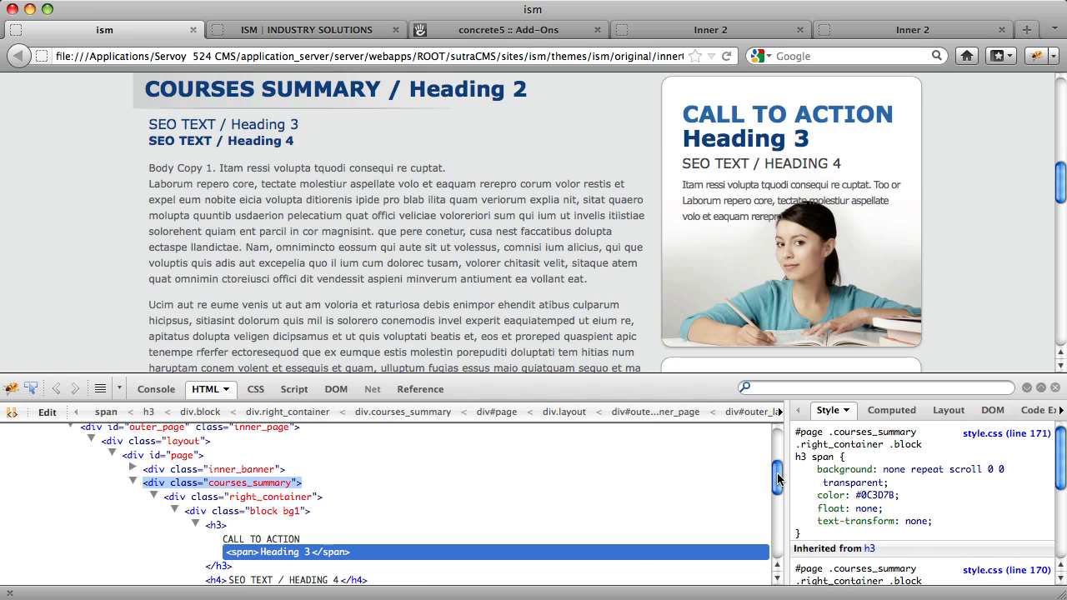
{"action": "left_click_drag", "start_coordinate": [775, 479], "coordinate": [777, 493]}
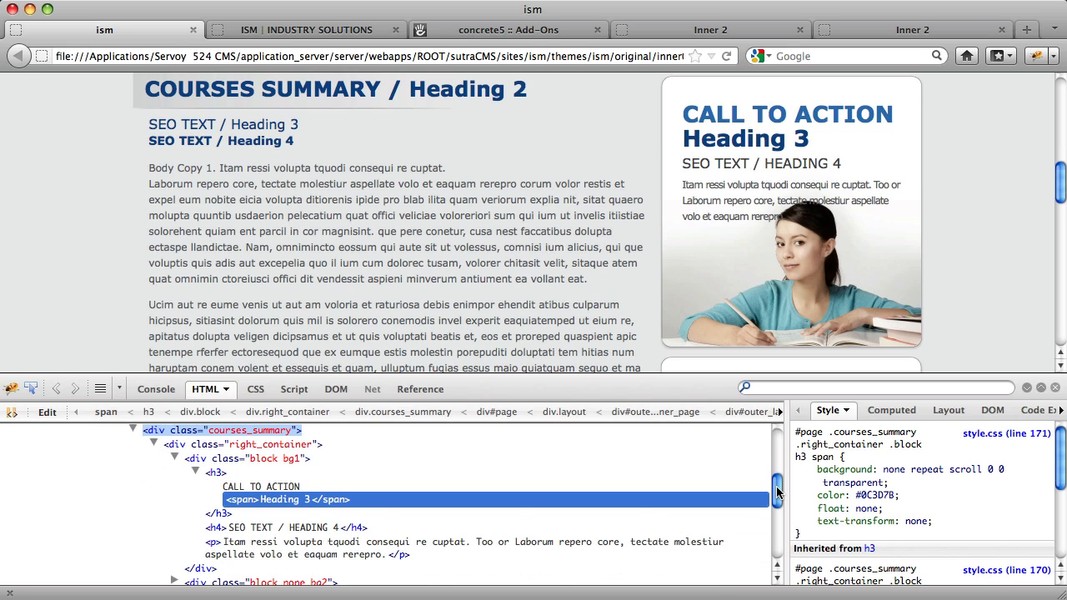
{"action": "left_click", "coordinate": [215, 474]}
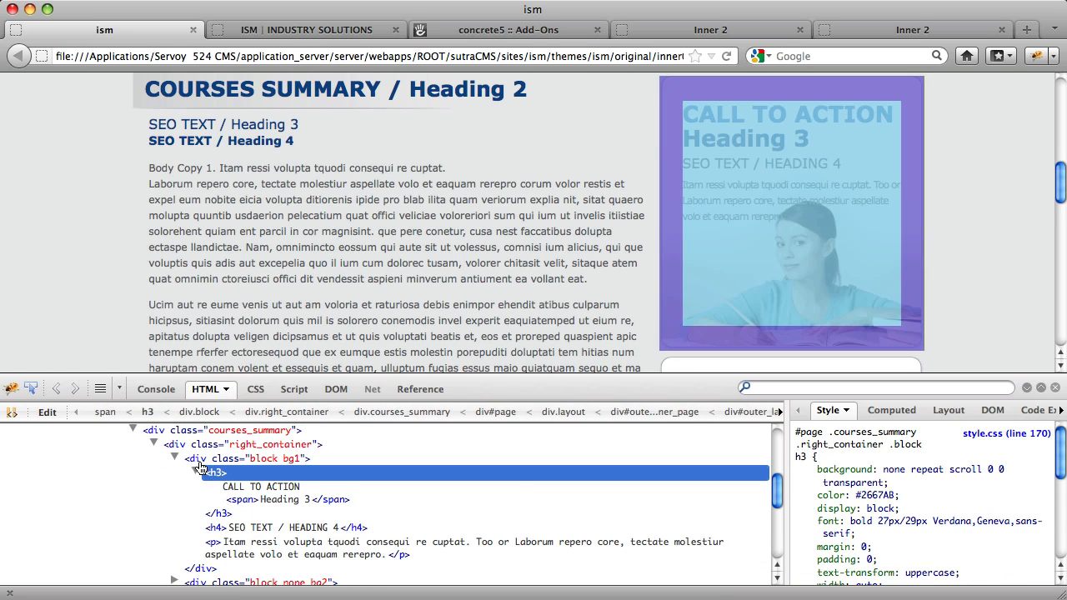
{"action": "left_click", "coordinate": [200, 460]}
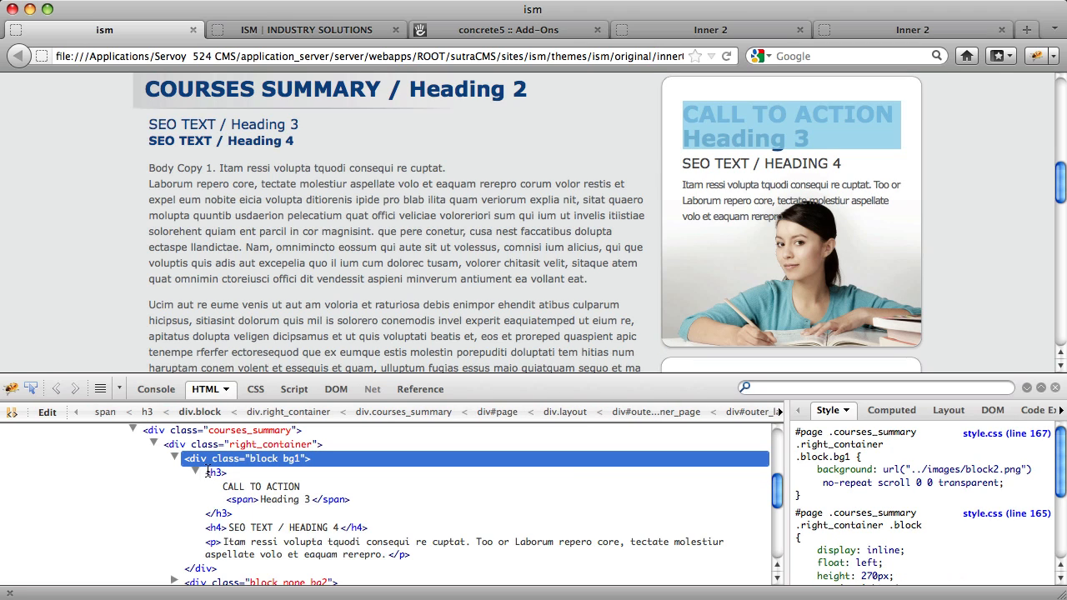
{"action": "left_click", "coordinate": [214, 473]}
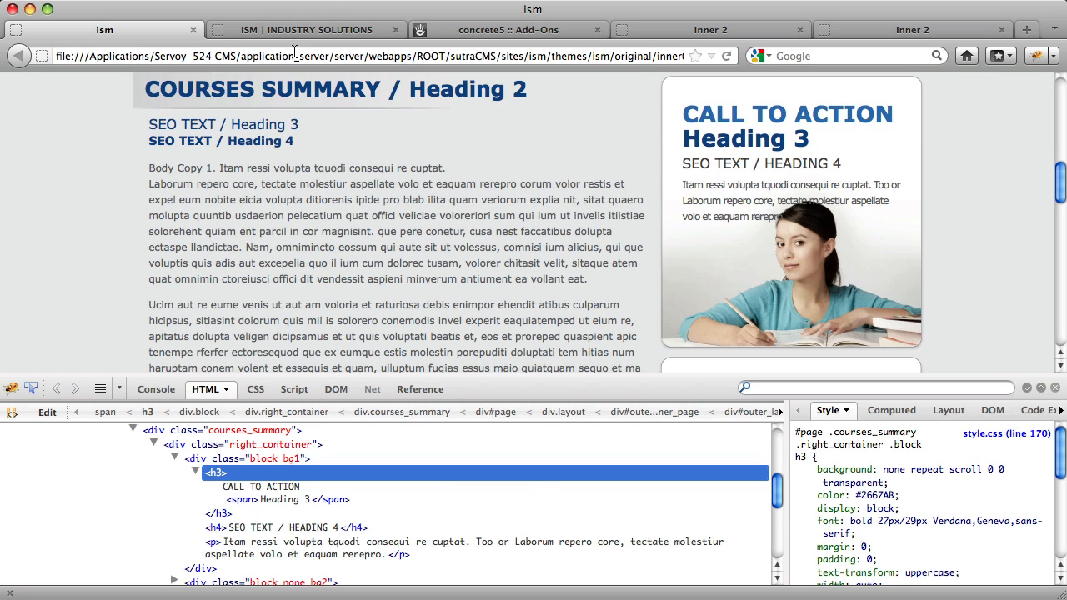
Review the live ISM Industry Solutions page with Firebug closed, and the concrete5 add-ons search results.
{"action": "left_click", "coordinate": [324, 34]}
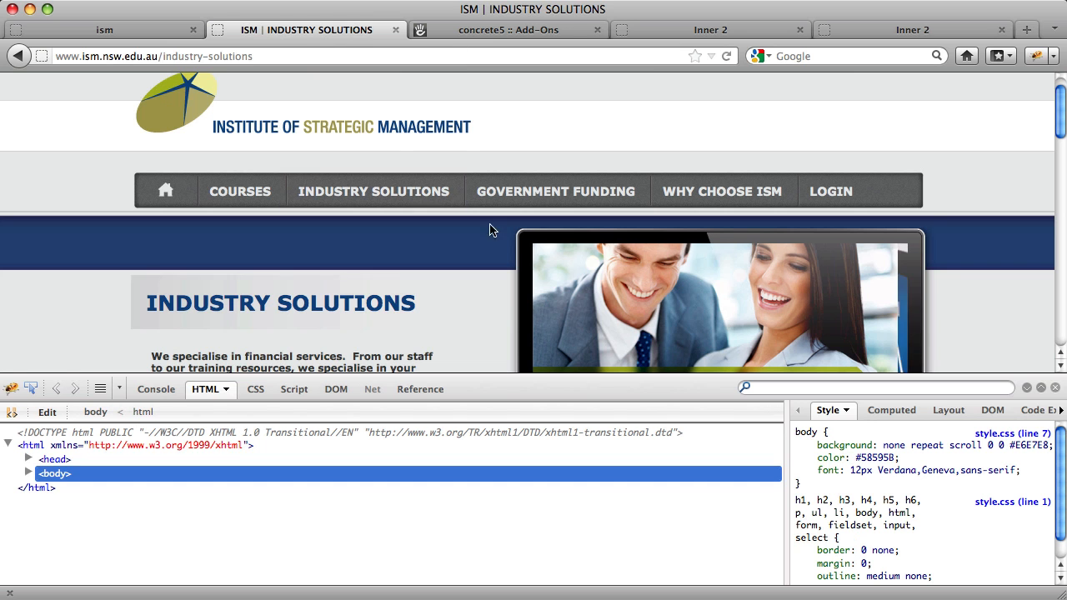
{"action": "key", "text": "F12"}
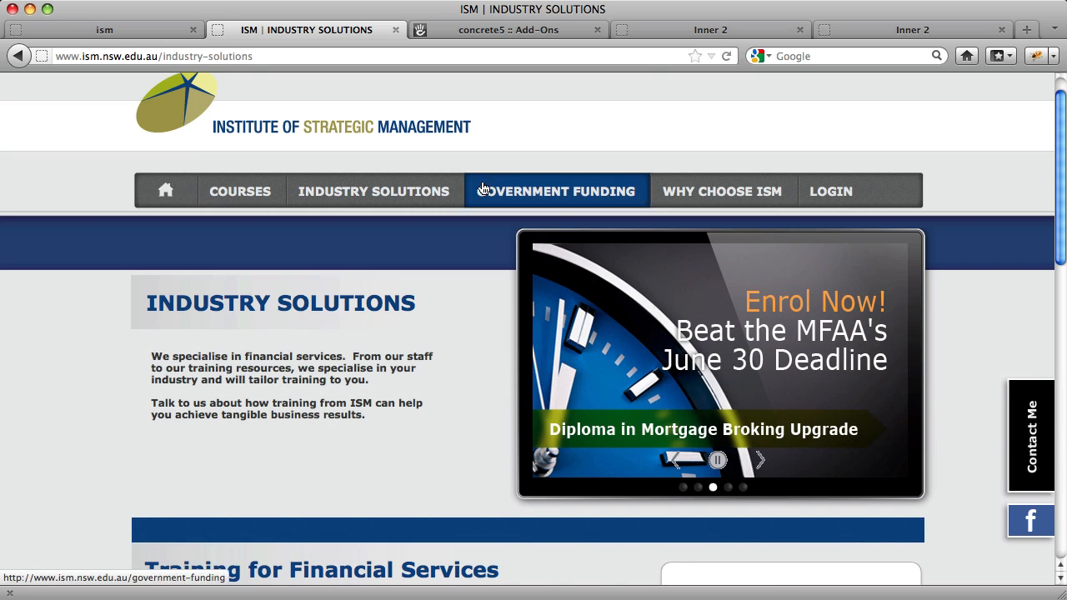
{"action": "left_click", "coordinate": [253, 56]}
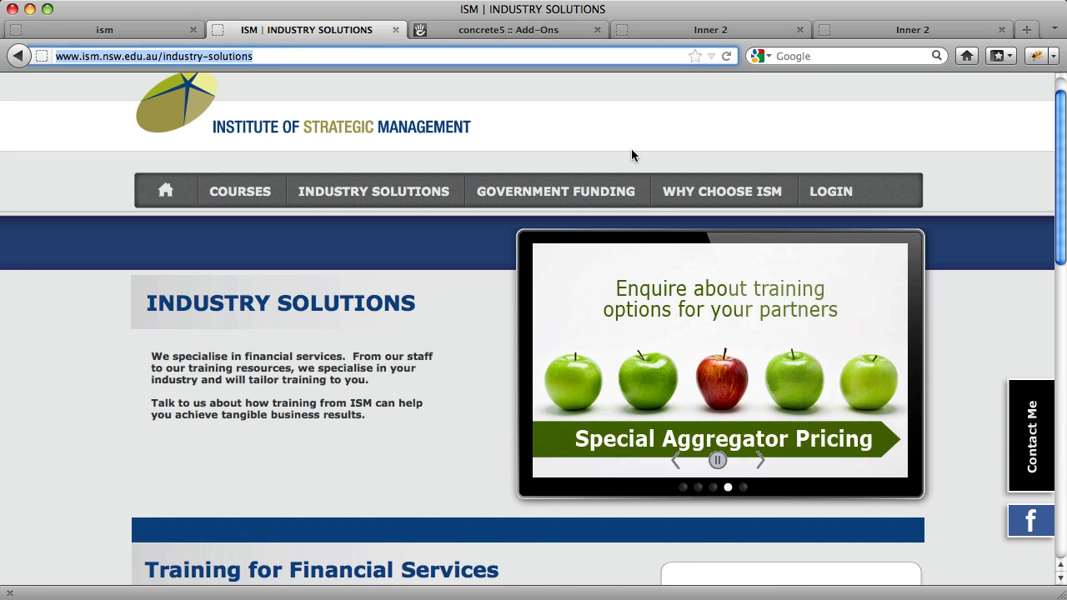
{"action": "left_click_drag", "start_coordinate": [1059, 198], "coordinate": [1064, 232]}
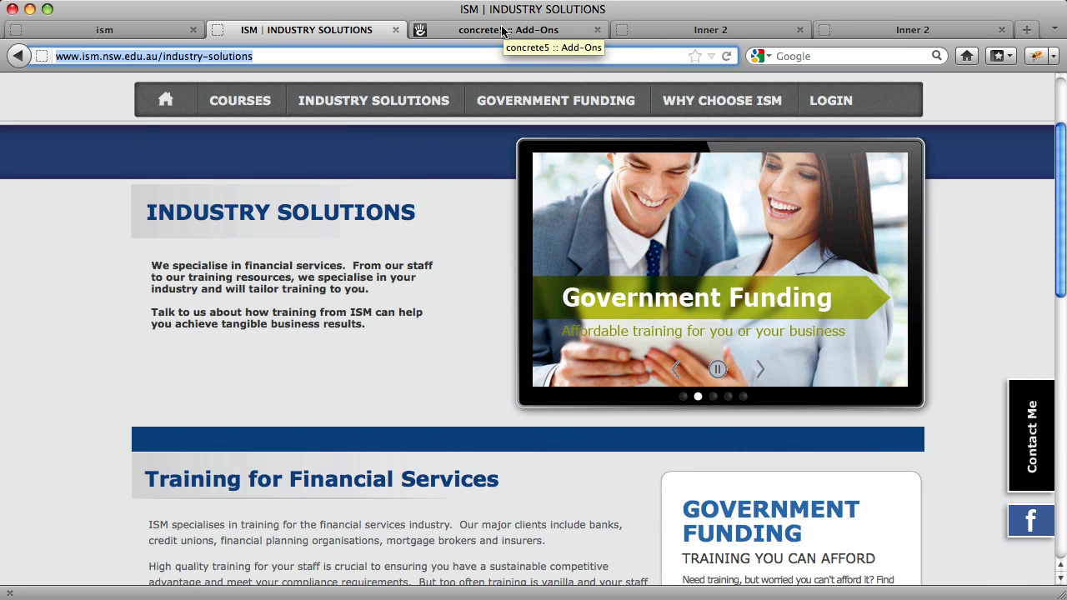
{"action": "left_click", "coordinate": [504, 31]}
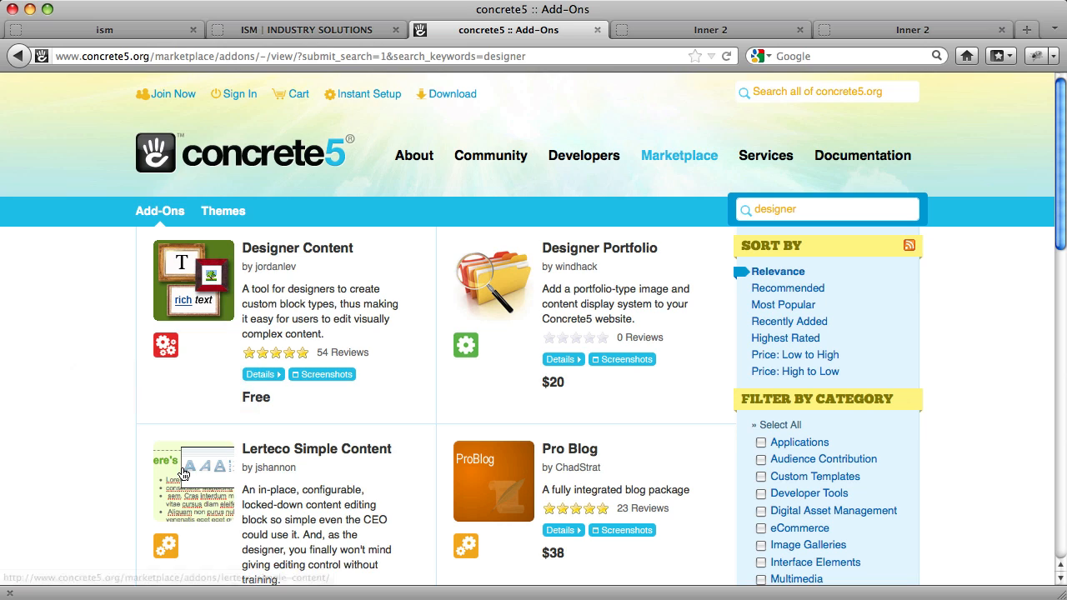
Return to the Inner 2 pages, close the duplicate tab and reload the remaining page.
{"action": "left_click", "coordinate": [710, 28]}
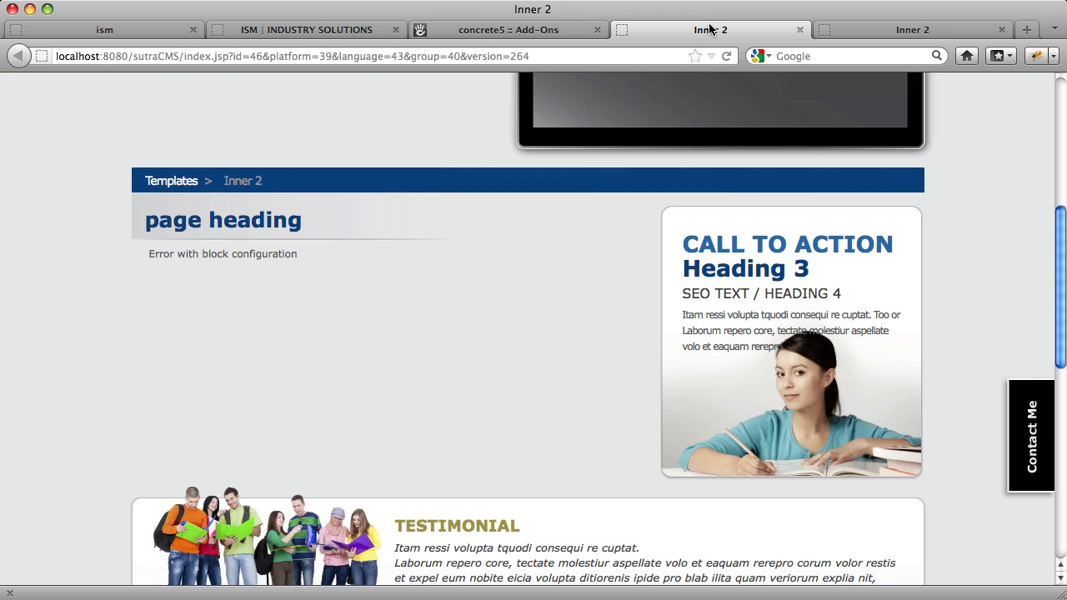
{"action": "left_click", "coordinate": [924, 33]}
{"action": "key", "text": "super+w"}
{"action": "key", "text": "super+r"}
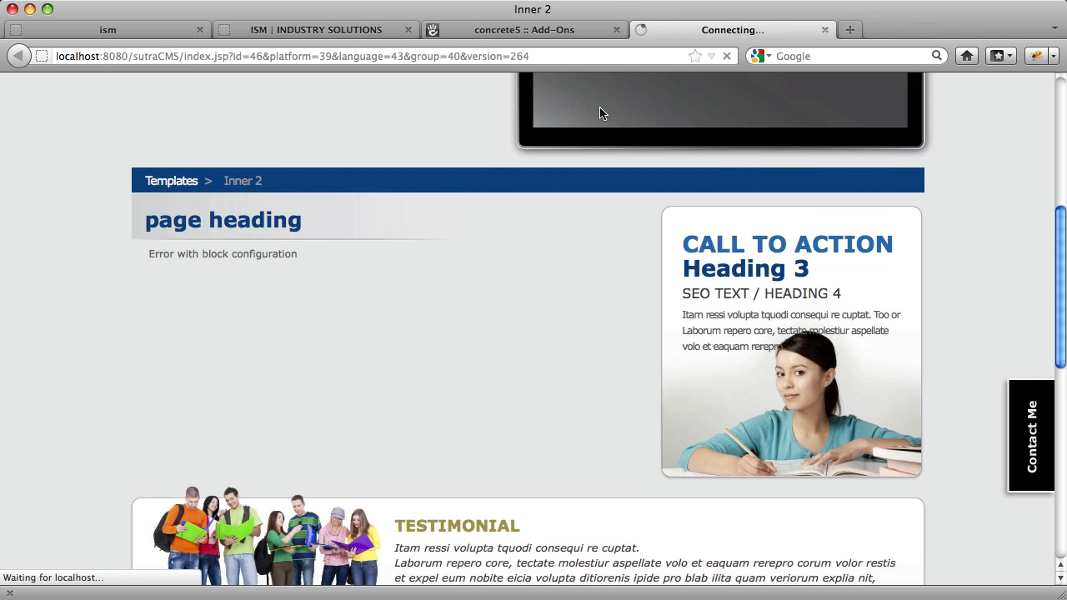
Switch to Techfour-CMS and start a new block of type Block builder named "CTA Builder".
{"action": "key", "text": "super+Tab"}
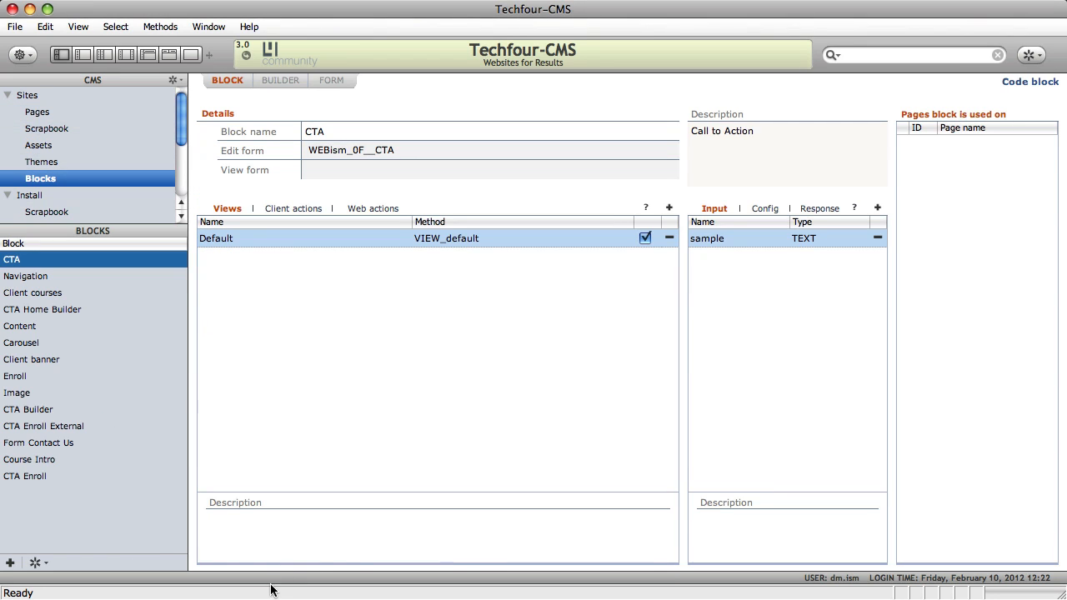
{"action": "left_click", "coordinate": [10, 563]}
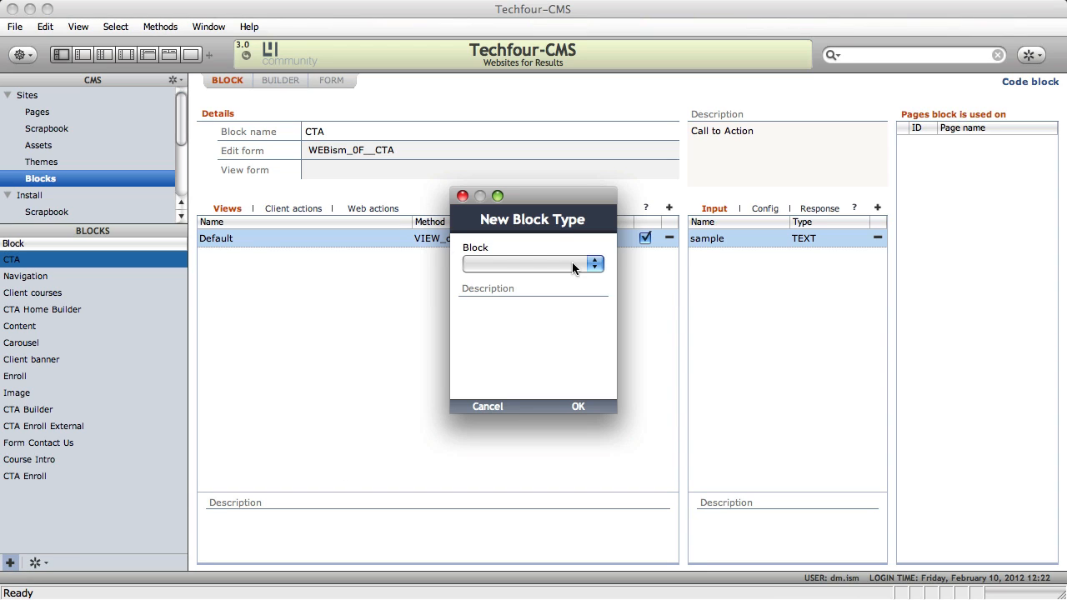
{"action": "left_click", "coordinate": [572, 263]}
{"action": "left_click", "coordinate": [537, 265]}
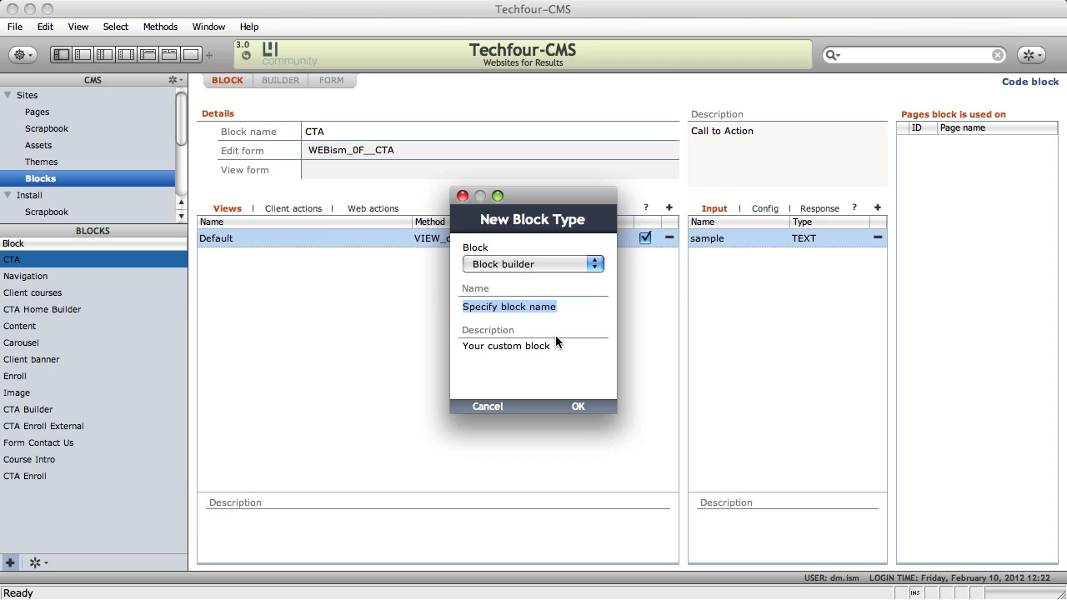
{"action": "type", "text": "CTA"}
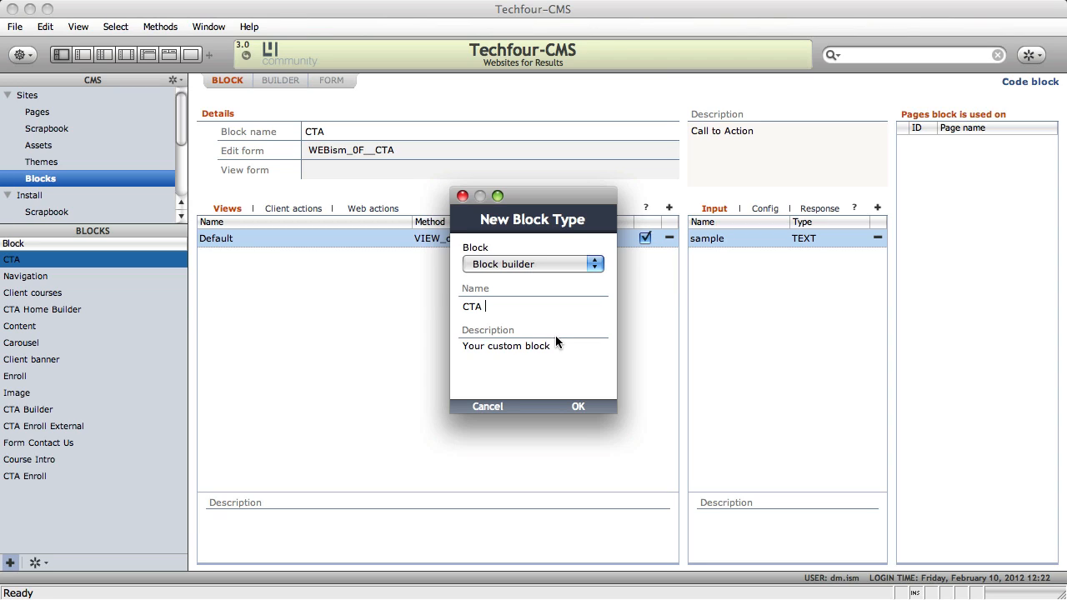
{"action": "type", "text": " Builder"}
{"action": "key", "text": "Tab"}
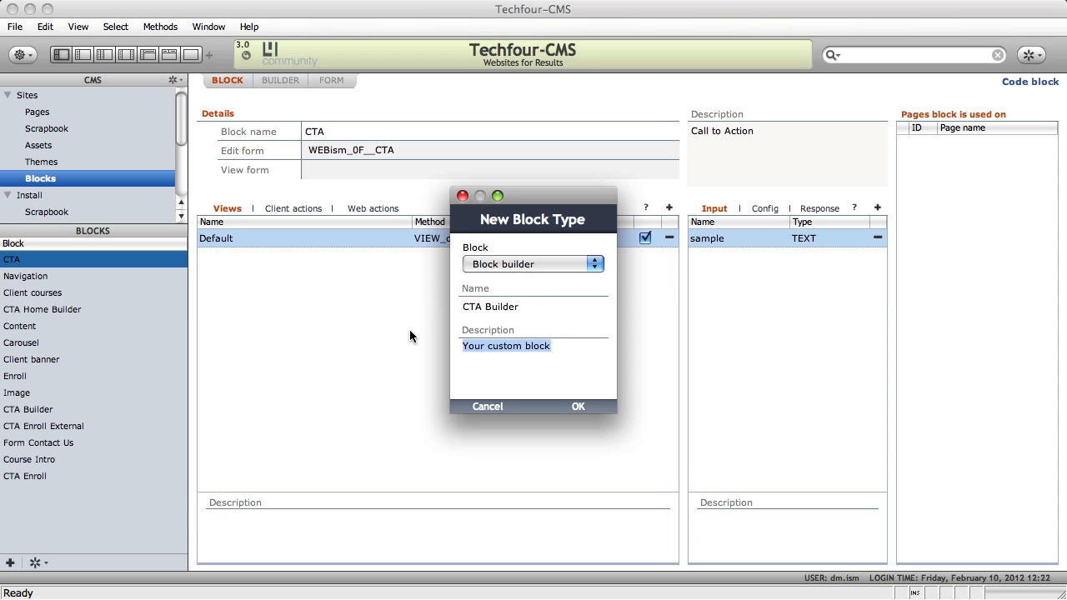
Set the new block's description to "CTA block for right side bar" and create the block.
{"action": "type", "text": "CA"}
{"action": "key", "text": "BackSpace"}
{"action": "type", "text": "Ta"}
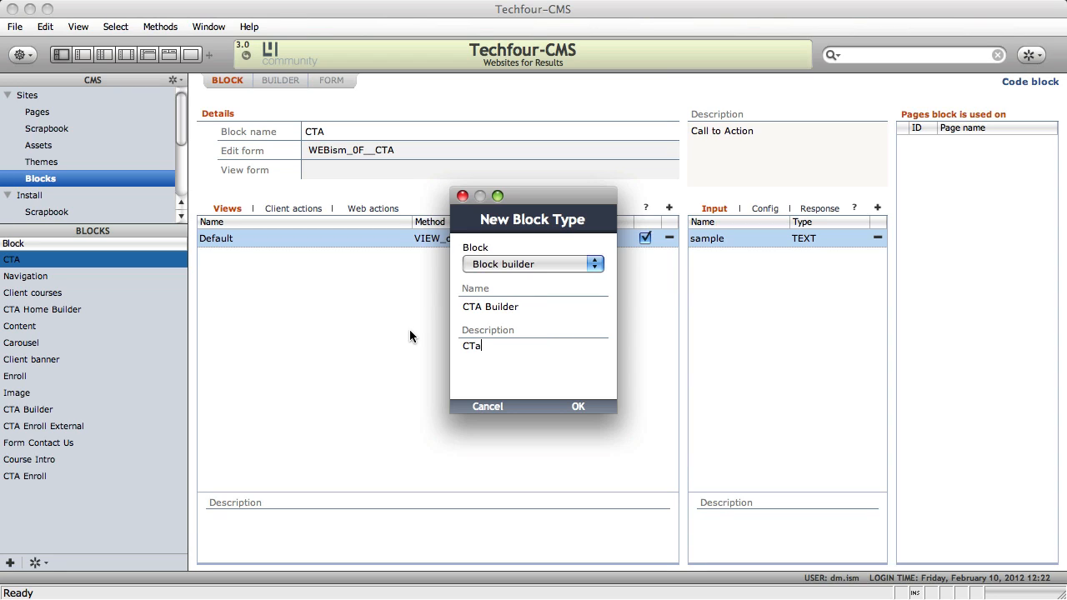
{"action": "key", "text": "BackSpace"}
{"action": "type", "text": "A block for right side bar"}
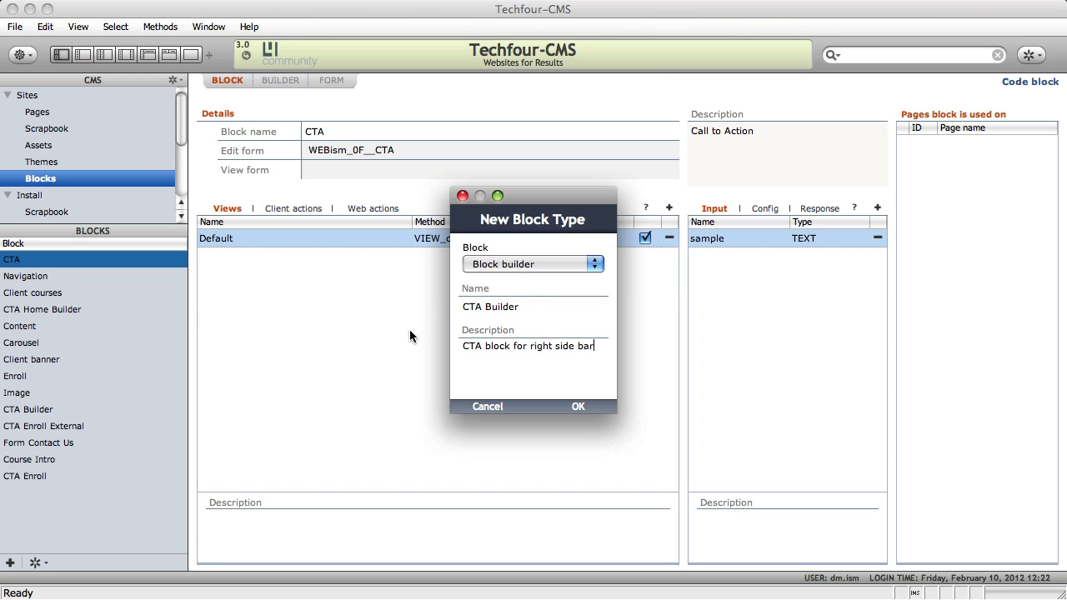
{"action": "left_click", "coordinate": [574, 406]}
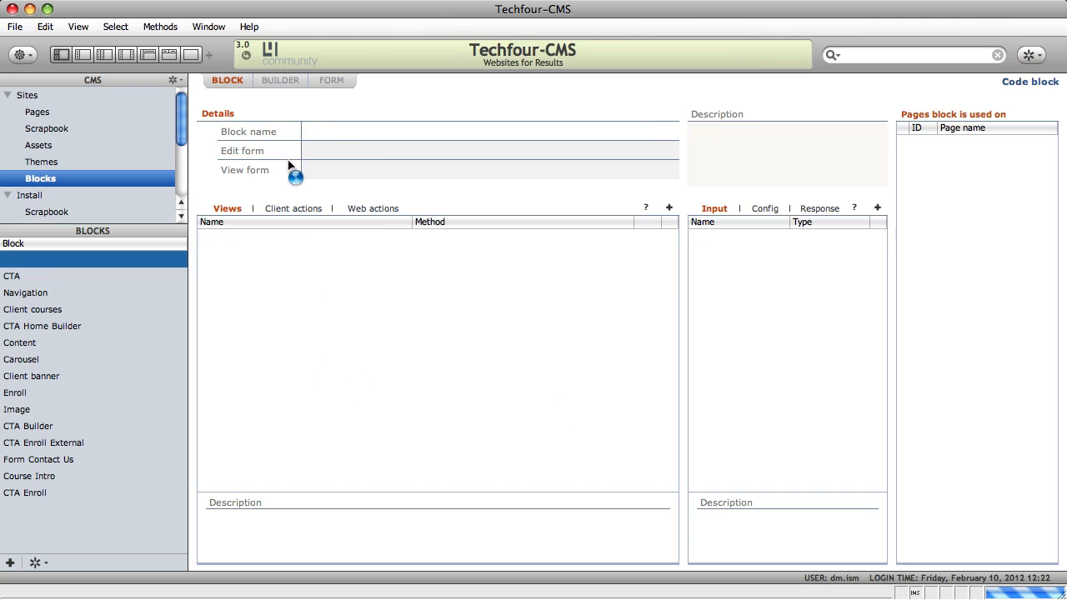
Open the new block's builder and start a new field of type STATIC HTML.
{"action": "left_click", "coordinate": [288, 82]}
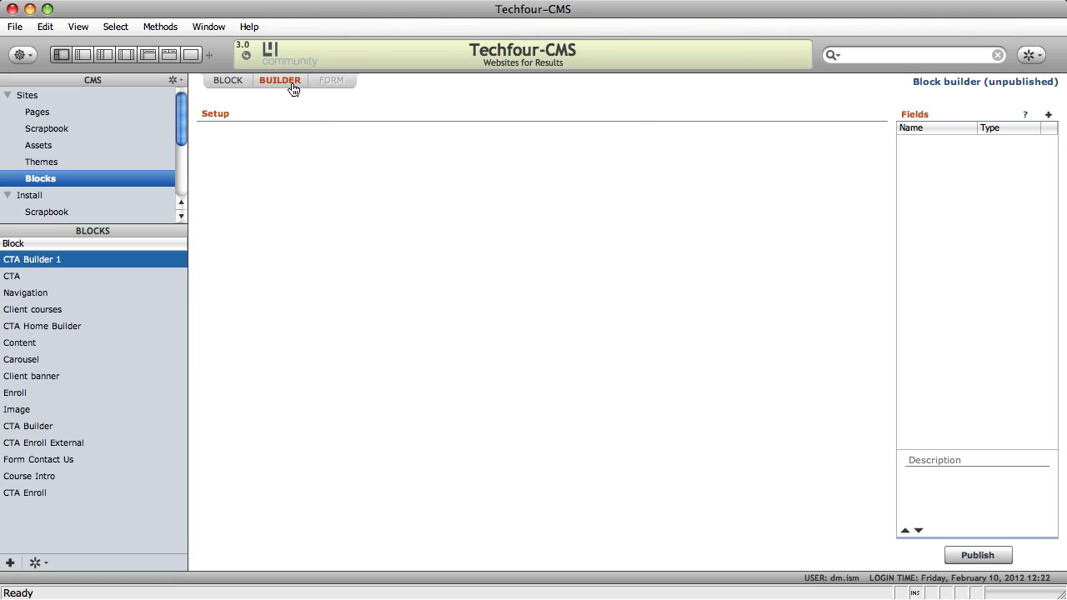
{"action": "left_click", "coordinate": [1048, 114]}
{"action": "left_click", "coordinate": [506, 266]}
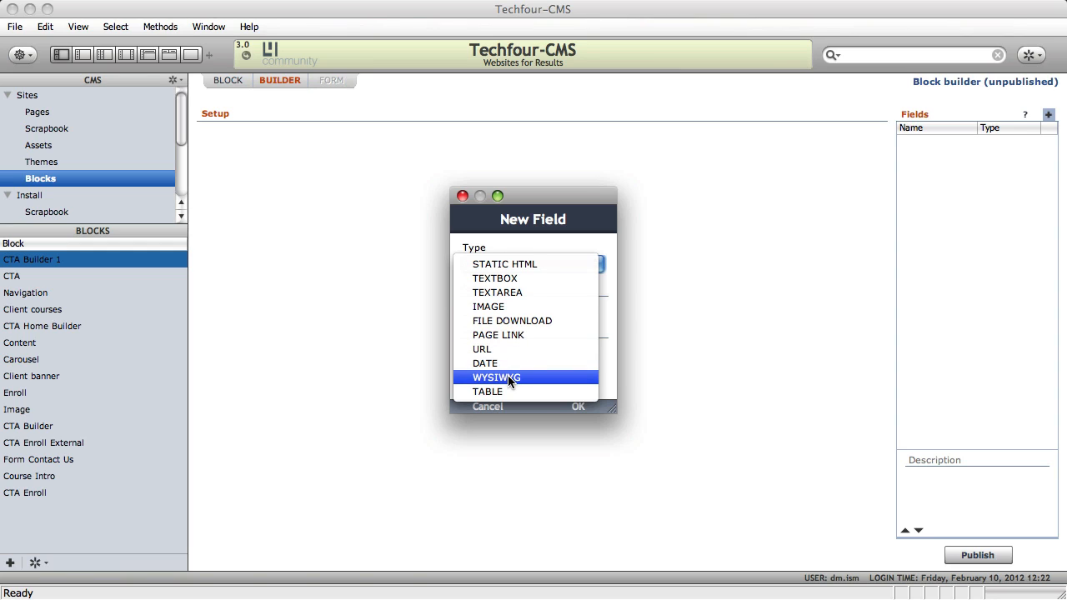
{"action": "left_click", "coordinate": [523, 264]}
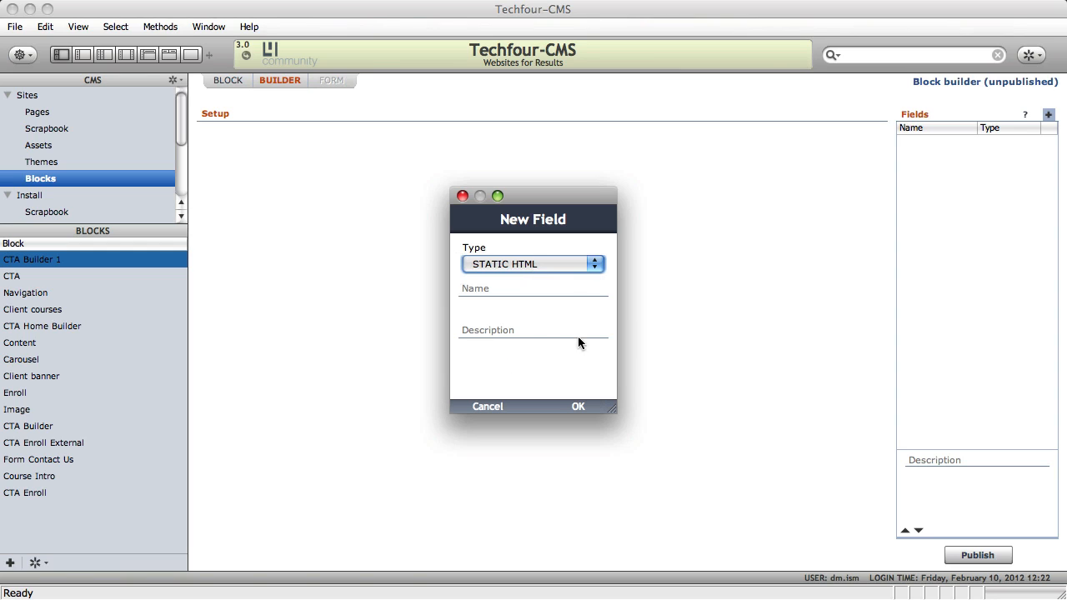
Name the static HTML field START and create it.
{"action": "left_click", "coordinate": [530, 304]}
{"action": "type", "text": "s"}
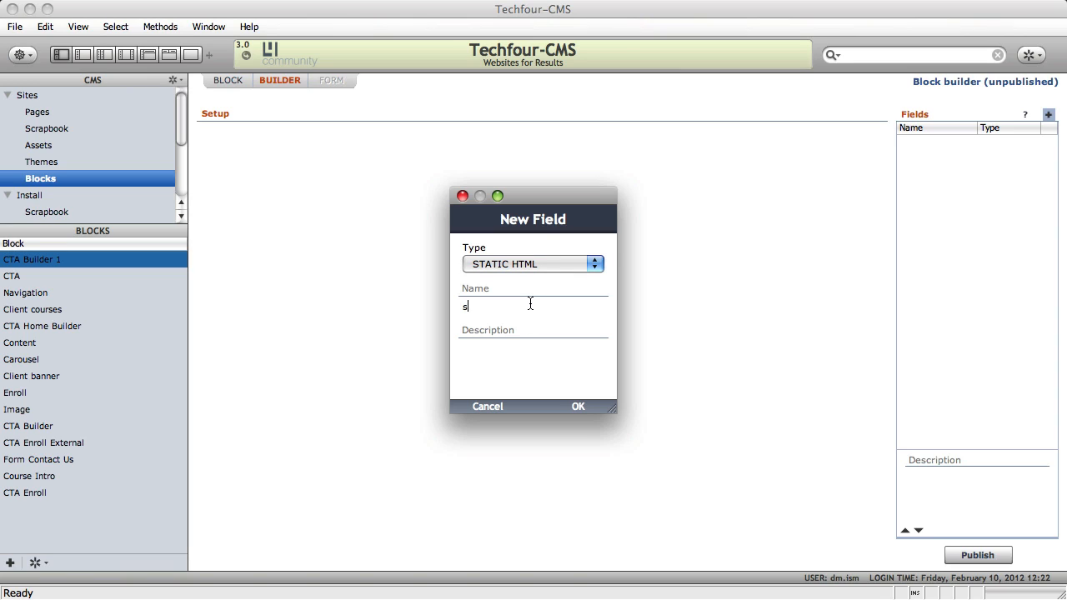
{"action": "type", "text": "tart"}
{"action": "key", "text": "BackSpace"}
{"action": "key", "text": "BackSpace"}
{"action": "key", "text": "BackSpace"}
{"action": "type", "text": "STATIC"}
{"action": "key", "text": "BackSpace"}
{"action": "key", "text": "BackSpace"}
{"action": "key", "text": "BackSpace"}
{"action": "left_click", "coordinate": [579, 407]}
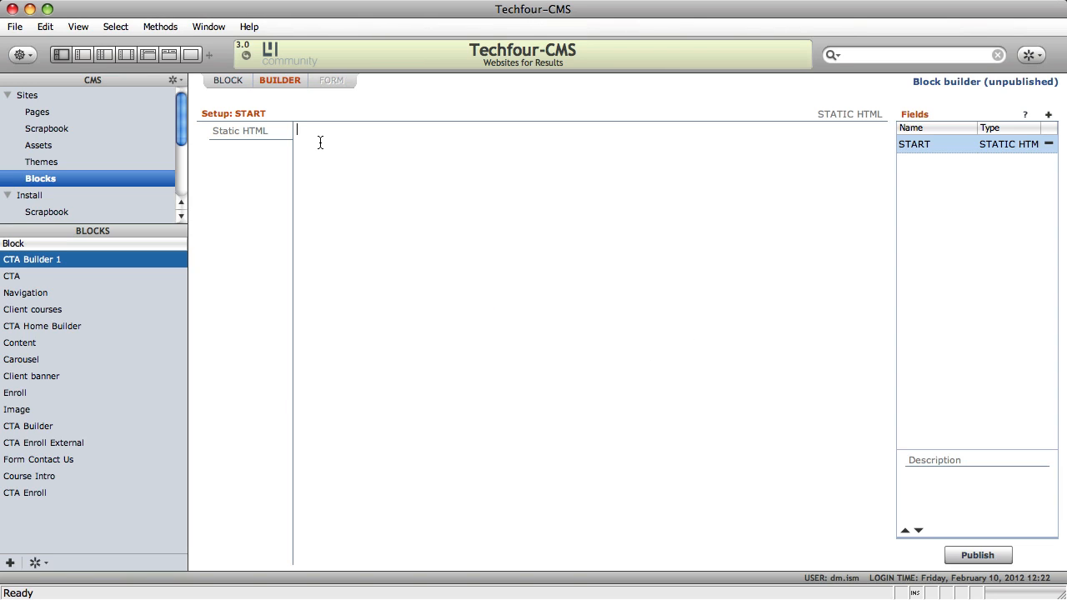
Switch to Firefox, inspect the Inner 2 call-to-action block with Firebug and open its div's class value.
{"action": "key", "text": "super+Tab"}
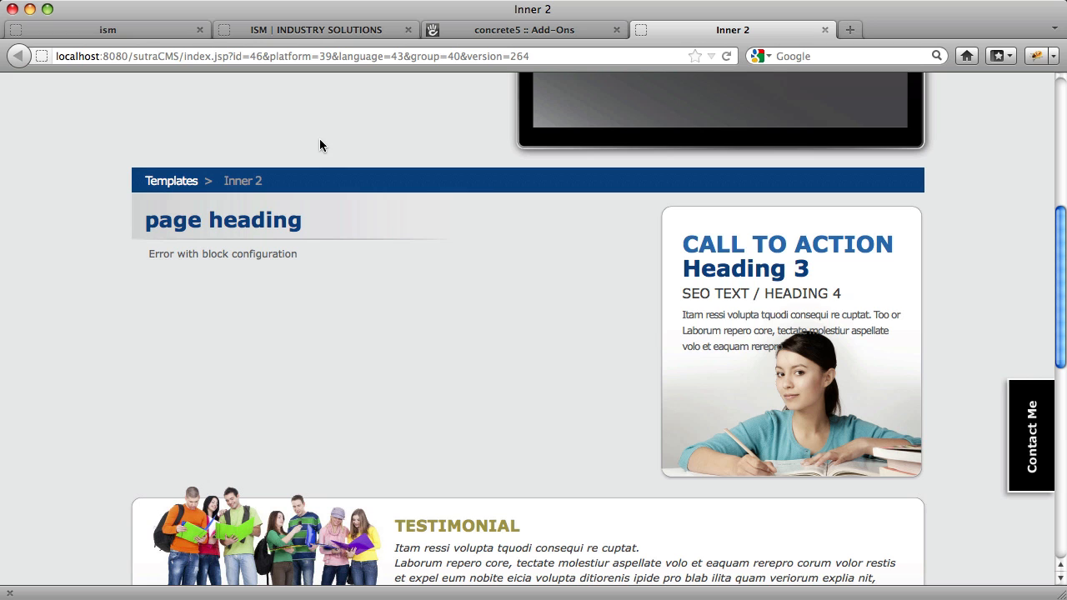
{"action": "key", "text": "F12"}
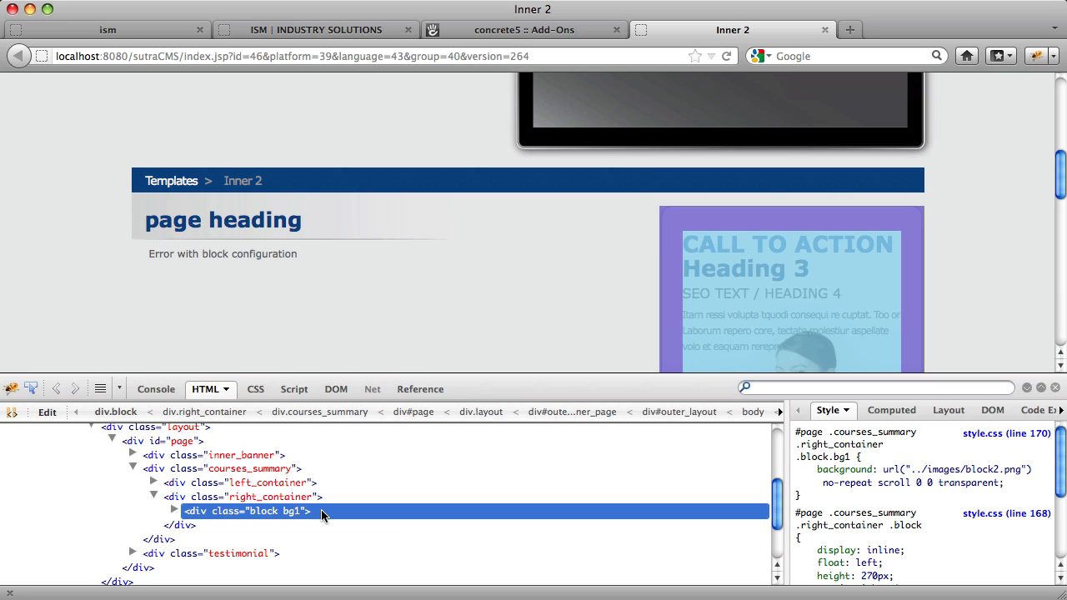
{"action": "left_click", "coordinate": [291, 512]}
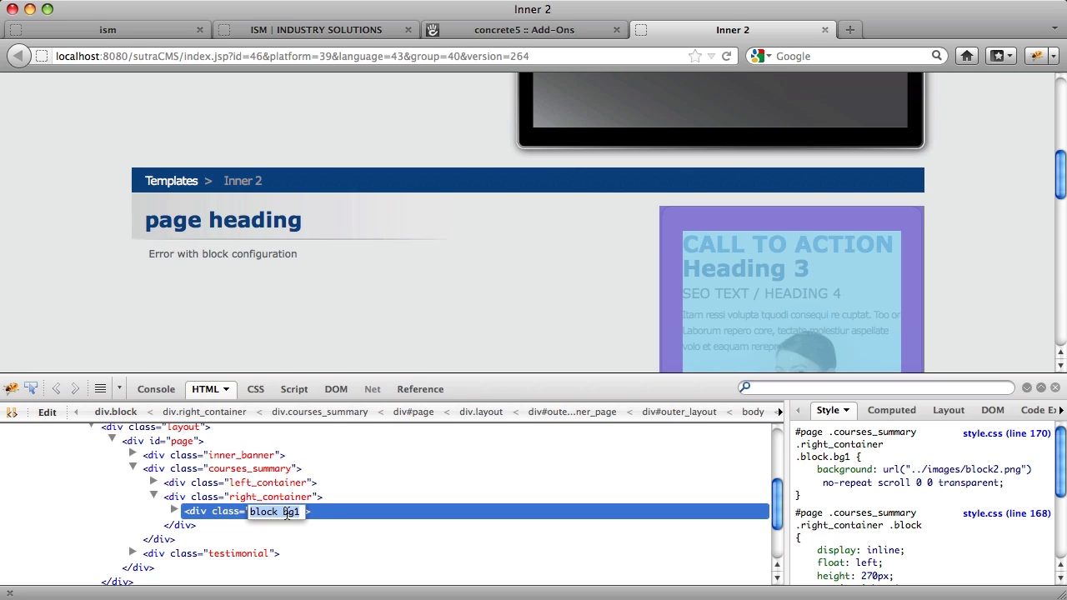
Return to the CMS and enter <div class="block bg1"> as the START field's static HTML.
{"action": "key", "text": "super+Tab"}
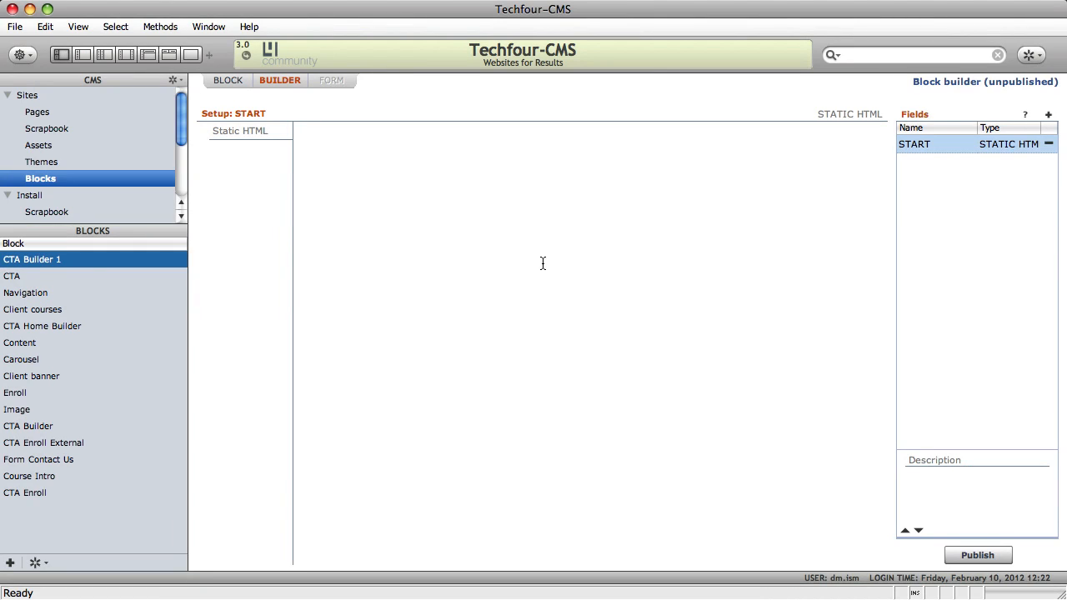
{"action": "left_click", "coordinate": [542, 264]}
{"action": "type", "text": "<div"}
{"action": "key", "text": "BackSpace"}
{"action": "key", "text": "BackSpace"}
{"action": "key", "text": "BackSpace"}
{"action": "type", "text": "div class=\"block bg1"}
Switch to Firefox and expand the Inner 2 page's "block bg1" div and its h3 to read the heading markup.
{"action": "key", "text": "super+Tab"}
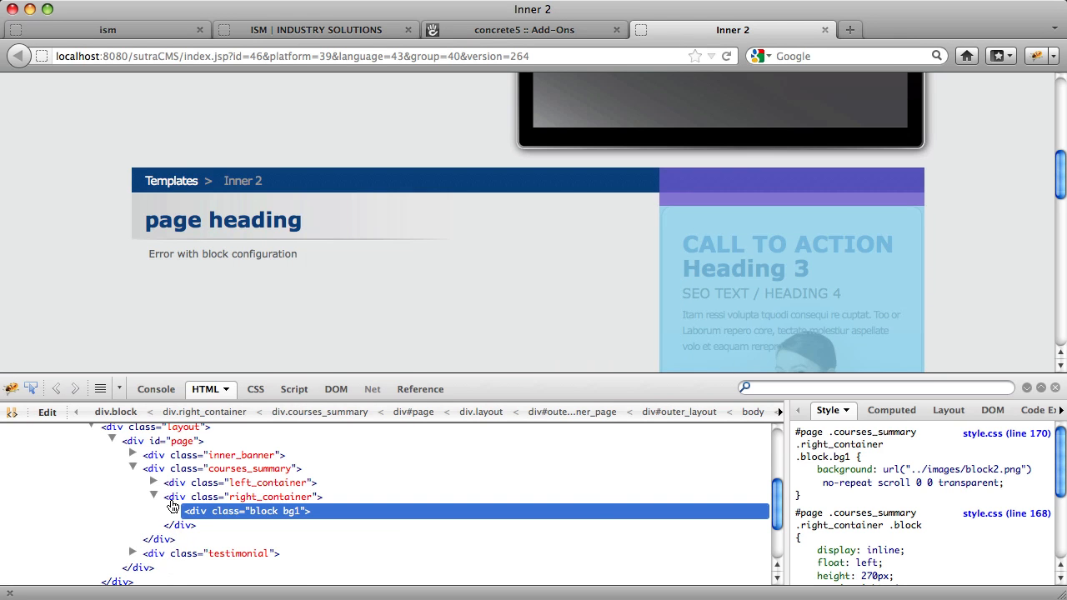
{"action": "left_click", "coordinate": [174, 510]}
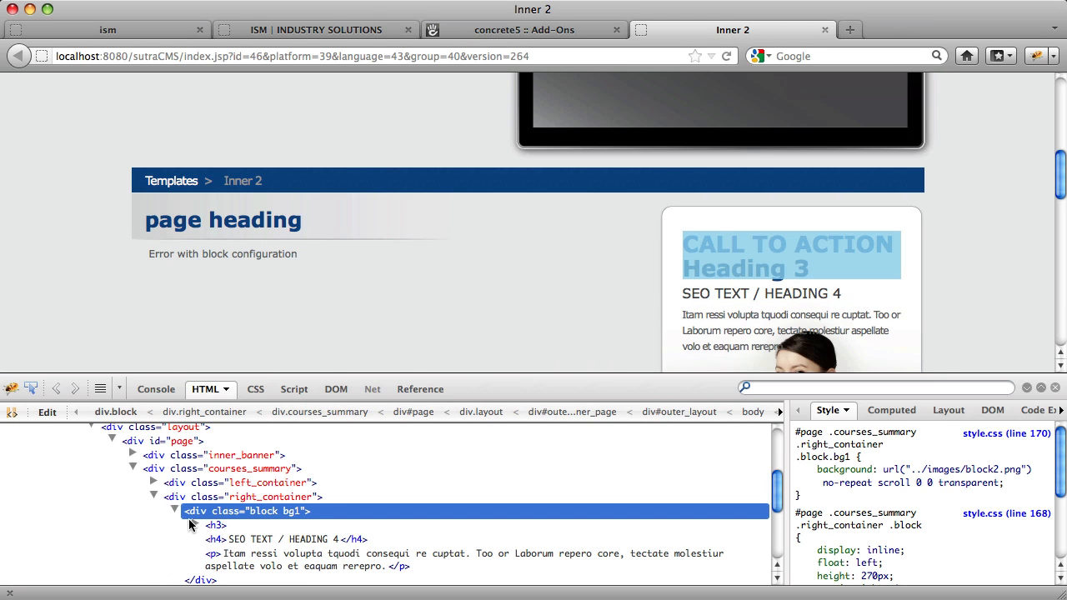
{"action": "left_click", "coordinate": [192, 524]}
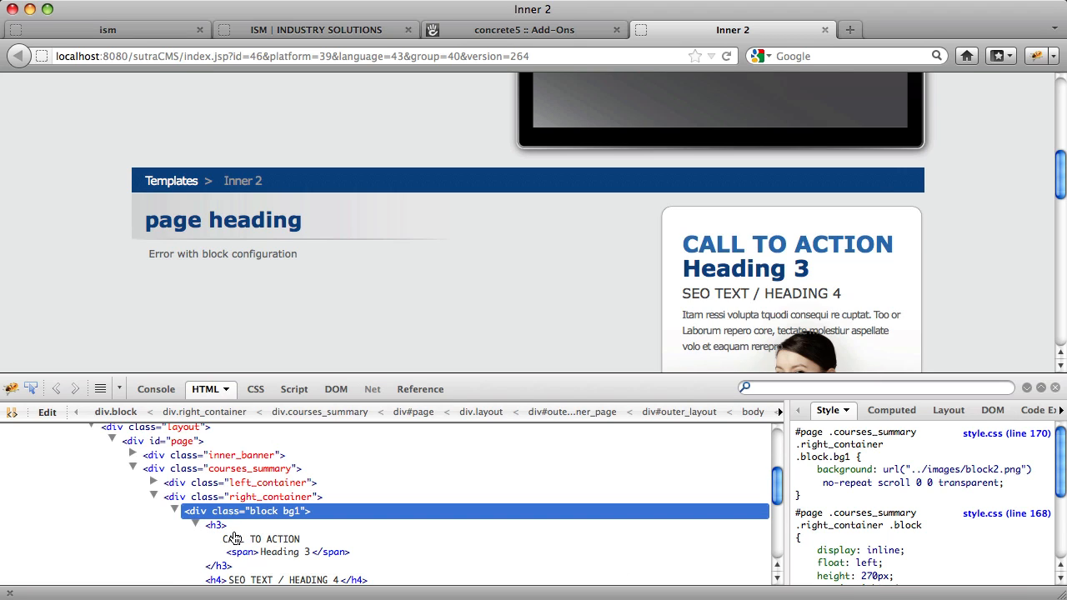
Return to the CMS and add a TEXTBOX field named Heading to the block builder.
{"action": "key", "text": "super+Tab"}
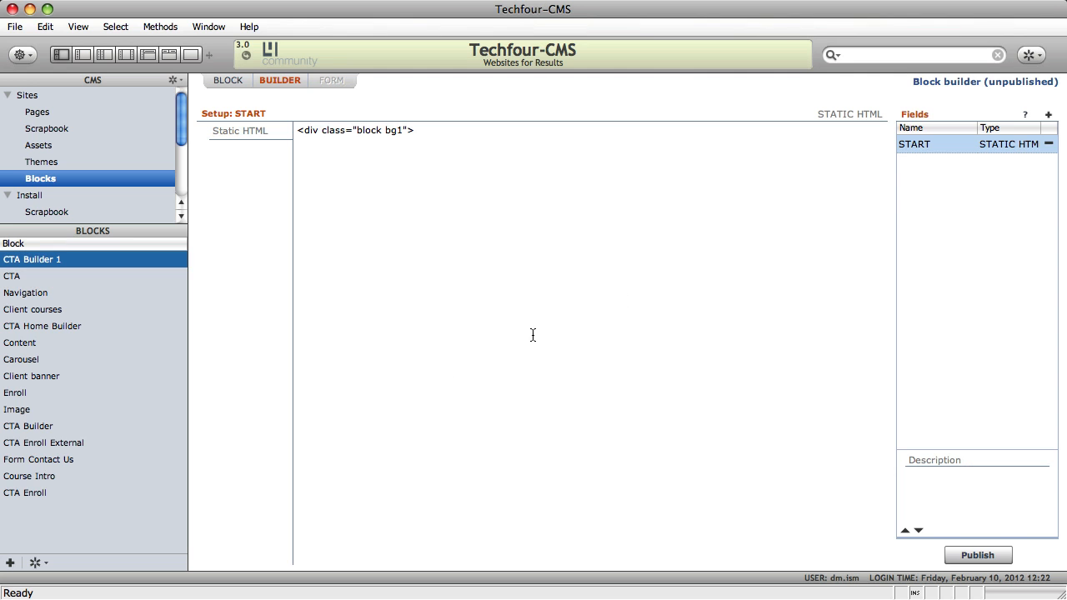
{"action": "left_click", "coordinate": [1048, 115]}
{"action": "left_click", "coordinate": [592, 264]}
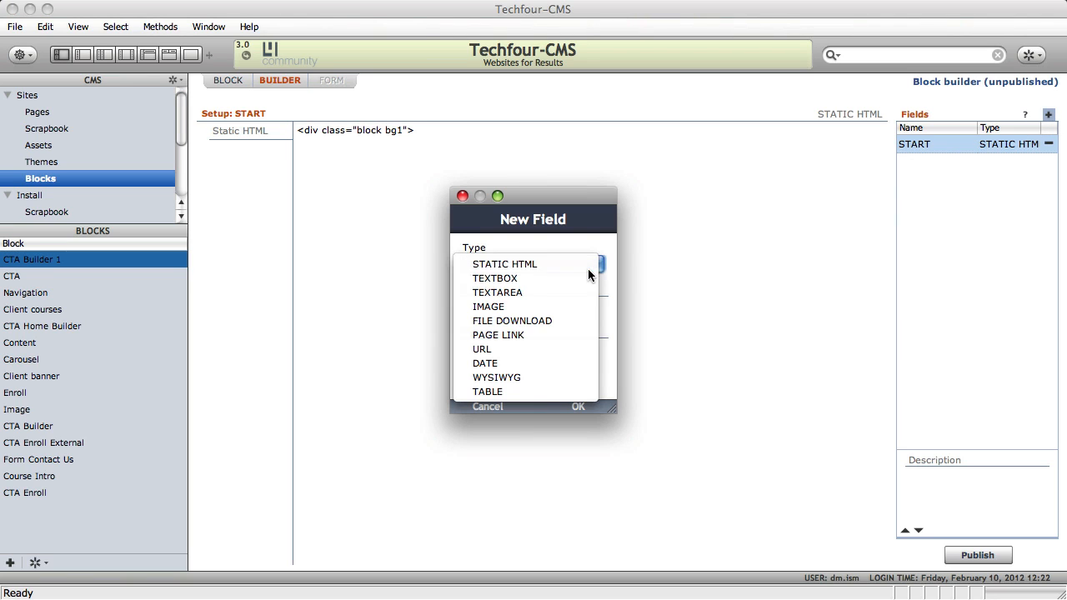
{"action": "left_click", "coordinate": [555, 284]}
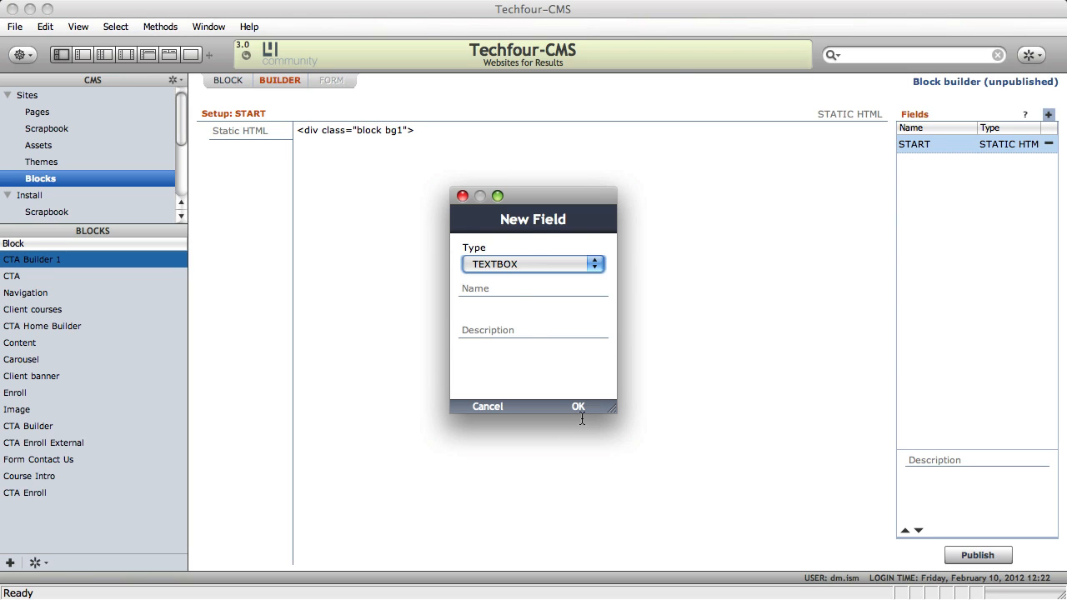
{"action": "left_click", "coordinate": [518, 303]}
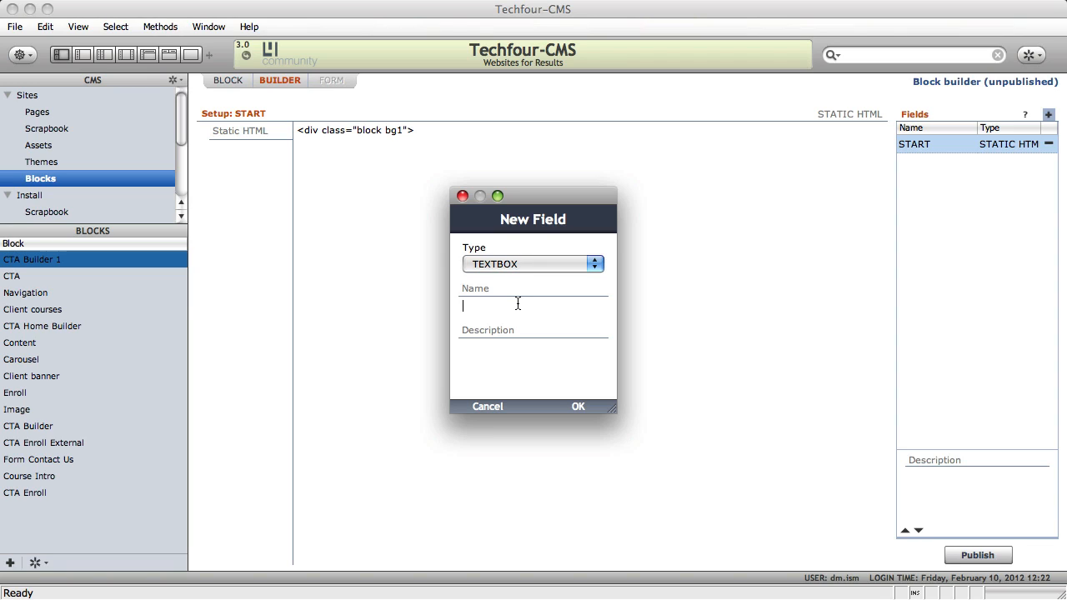
{"action": "type", "text": "Heading"}
{"action": "left_click", "coordinate": [580, 408]}
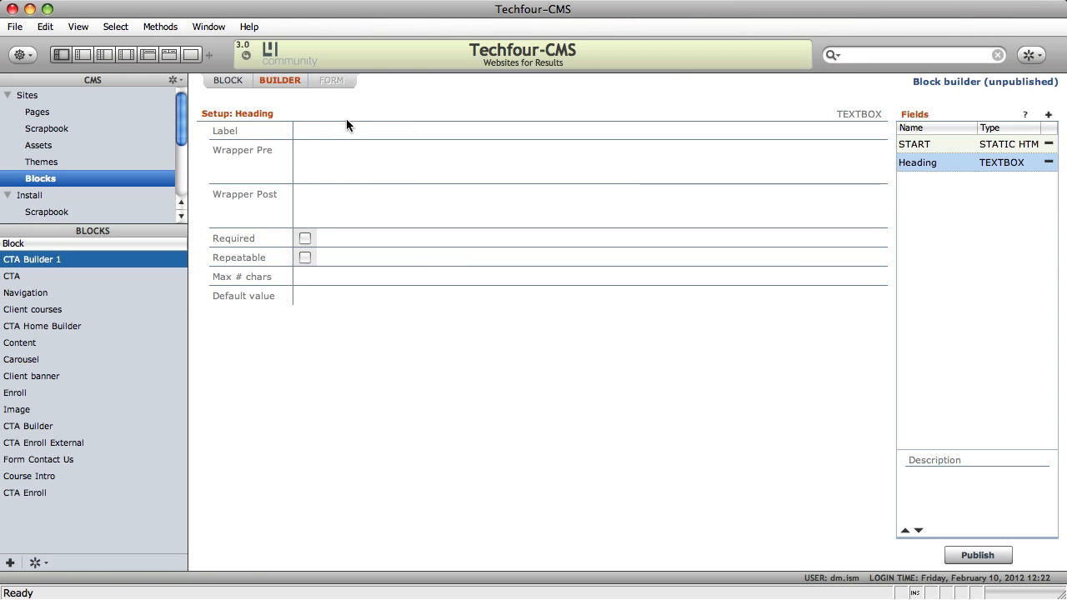
Set the Heading field's label to Heading and its Wrapper Pre to <h3>.
{"action": "left_click", "coordinate": [336, 131]}
{"action": "type", "text": "Heading"}
{"action": "left_click", "coordinate": [328, 151]}
{"action": "type", "text": "<h3>"}
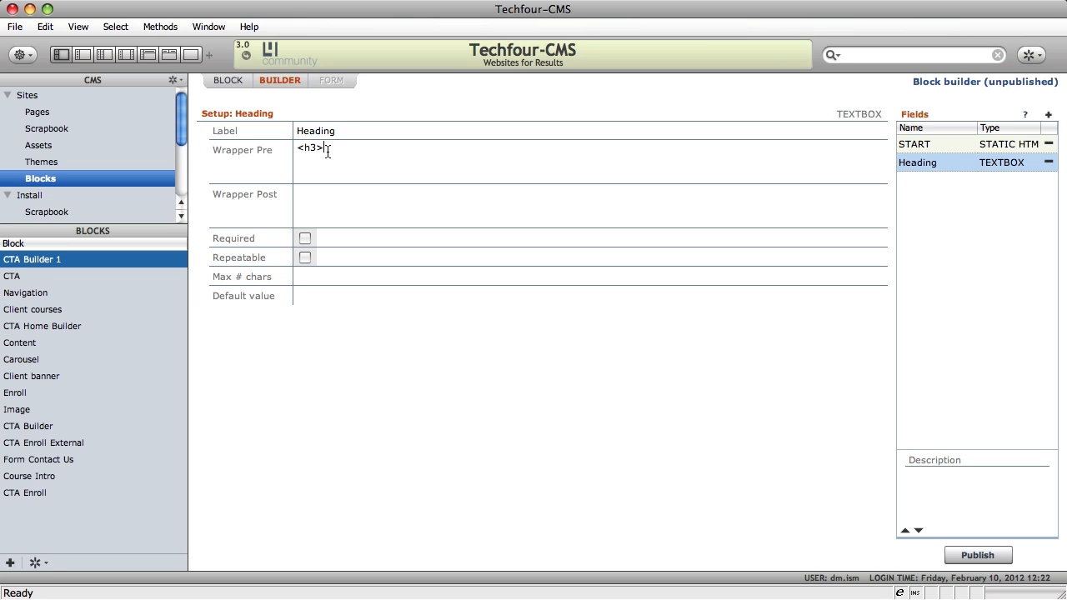
Check the span markup inside the h3 in Firefox, return to the CMS and add a TEXTBOX field named Sub heading.
{"action": "key", "text": "super+Tab"}
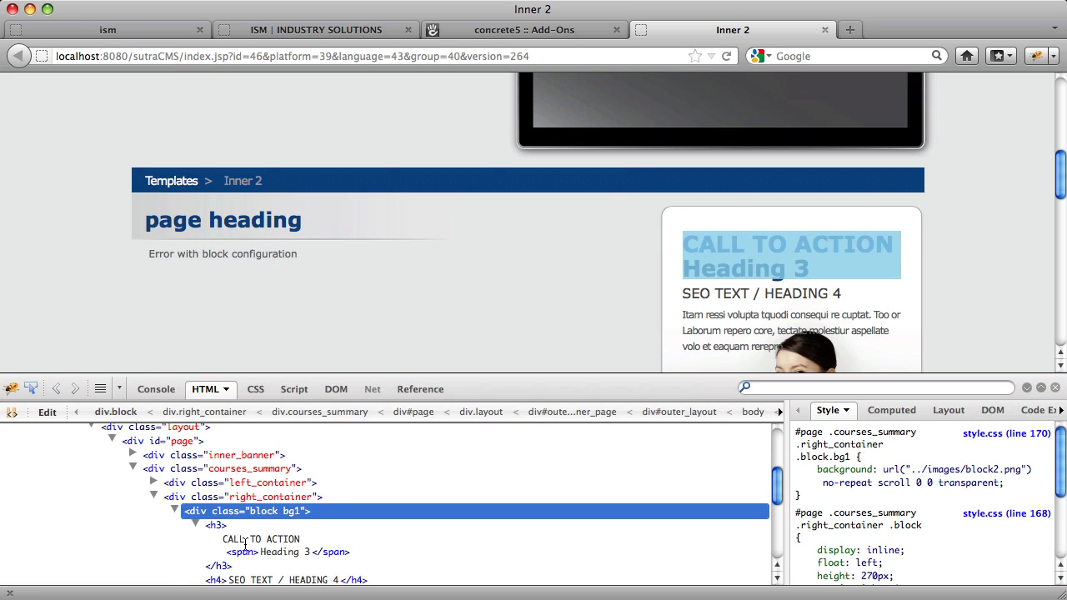
{"action": "key", "text": "super+Tab"}
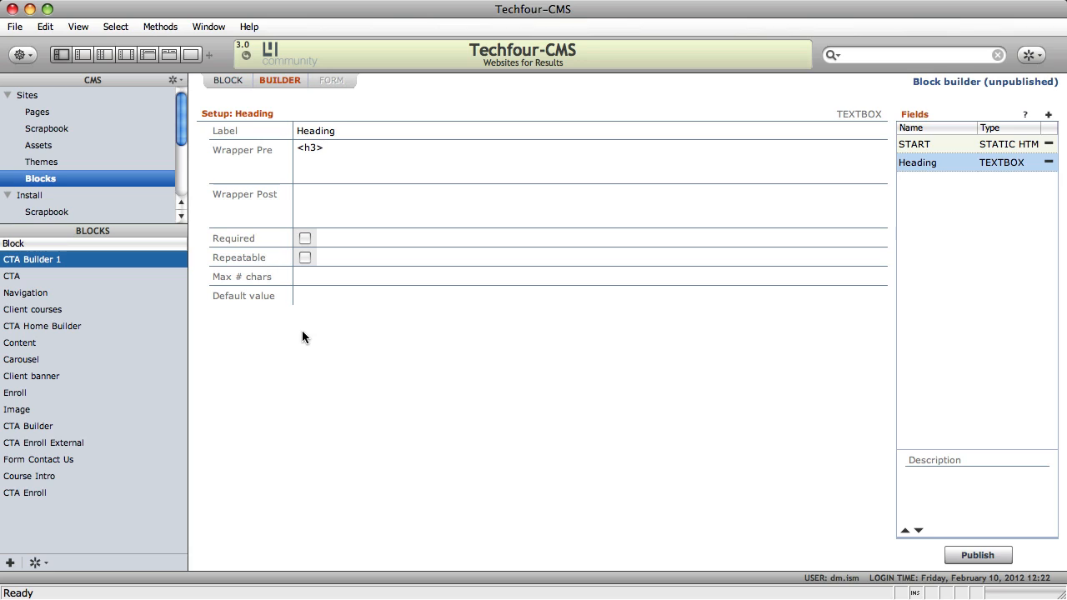
{"action": "left_click", "coordinate": [1048, 115]}
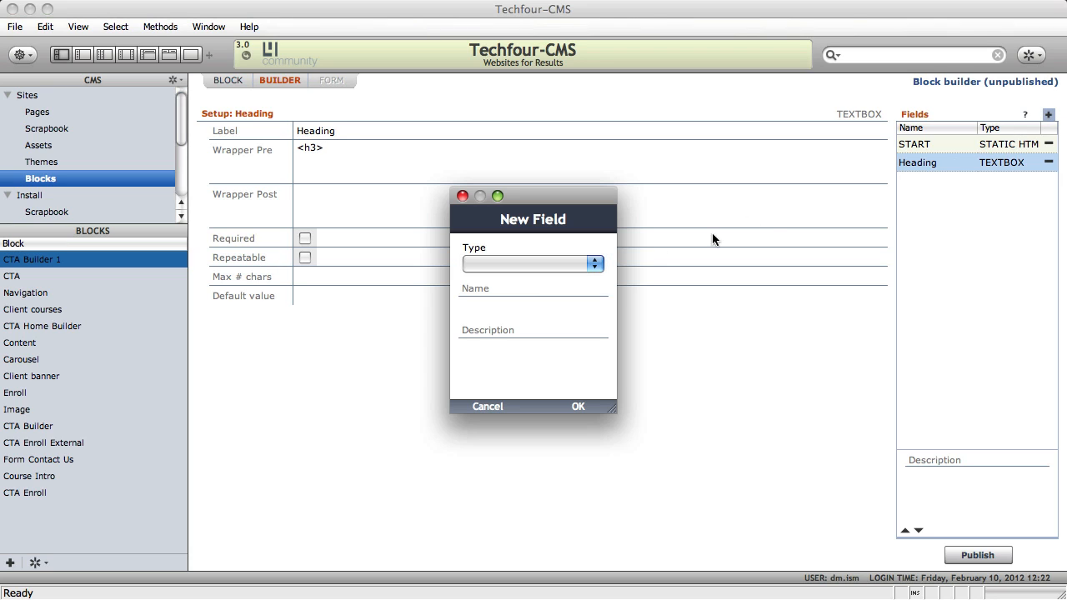
{"action": "left_click", "coordinate": [572, 263]}
{"action": "left_click", "coordinate": [552, 276]}
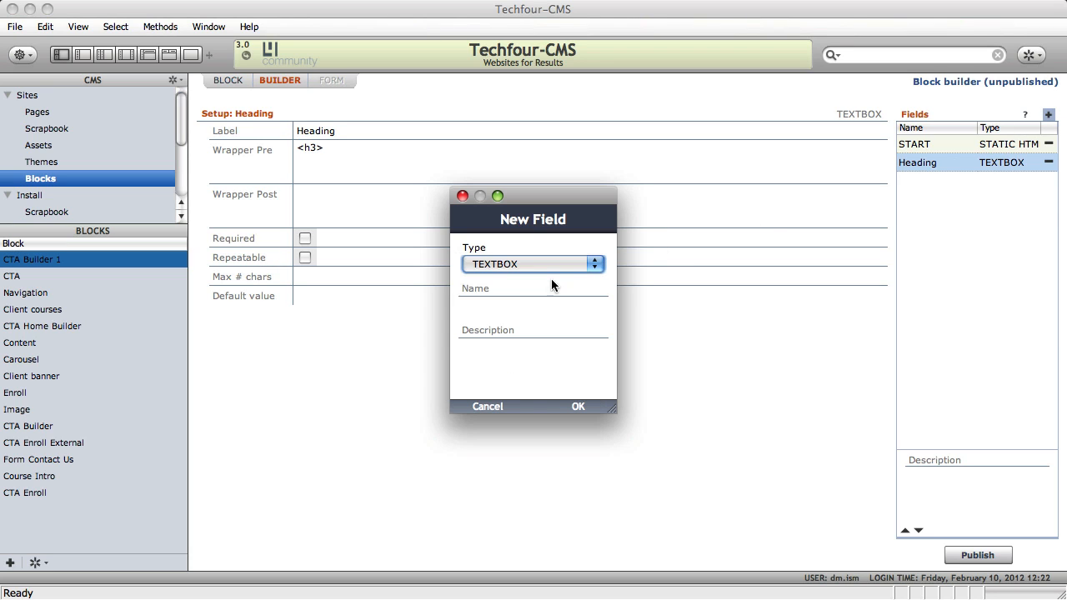
{"action": "left_click", "coordinate": [532, 307]}
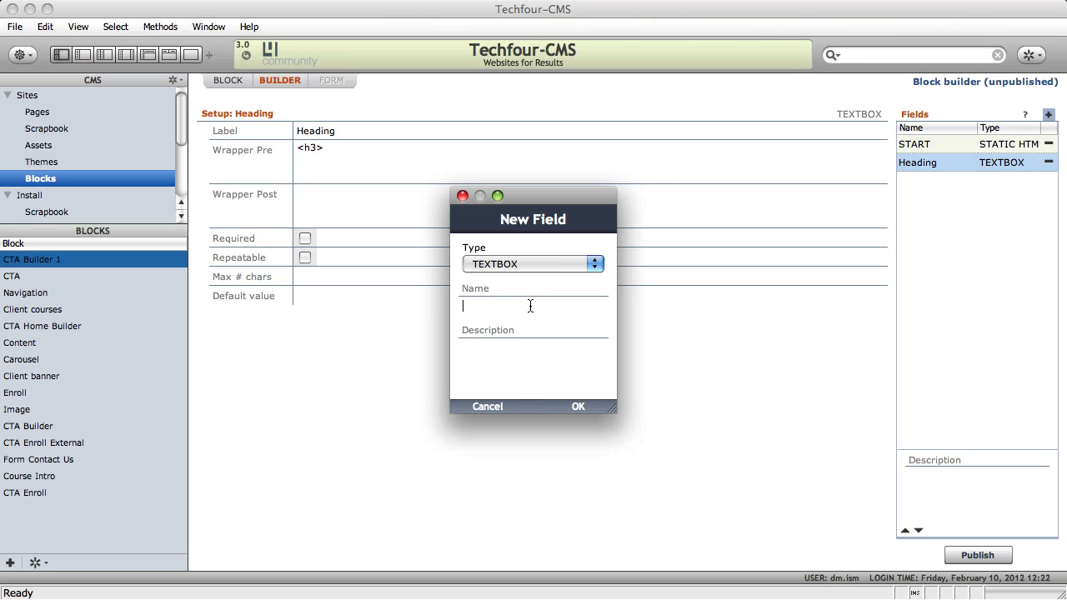
{"action": "type", "text": "Headi"}
{"action": "key", "text": "BackSpace"}
{"action": "key", "text": "BackSpace"}
{"action": "key", "text": "BackSpace"}
{"action": "key", "text": "BackSpace"}
{"action": "key", "text": "BackSpace"}
{"action": "type", "text": "Sub heading"}
{"action": "left_click", "coordinate": [577, 407]}
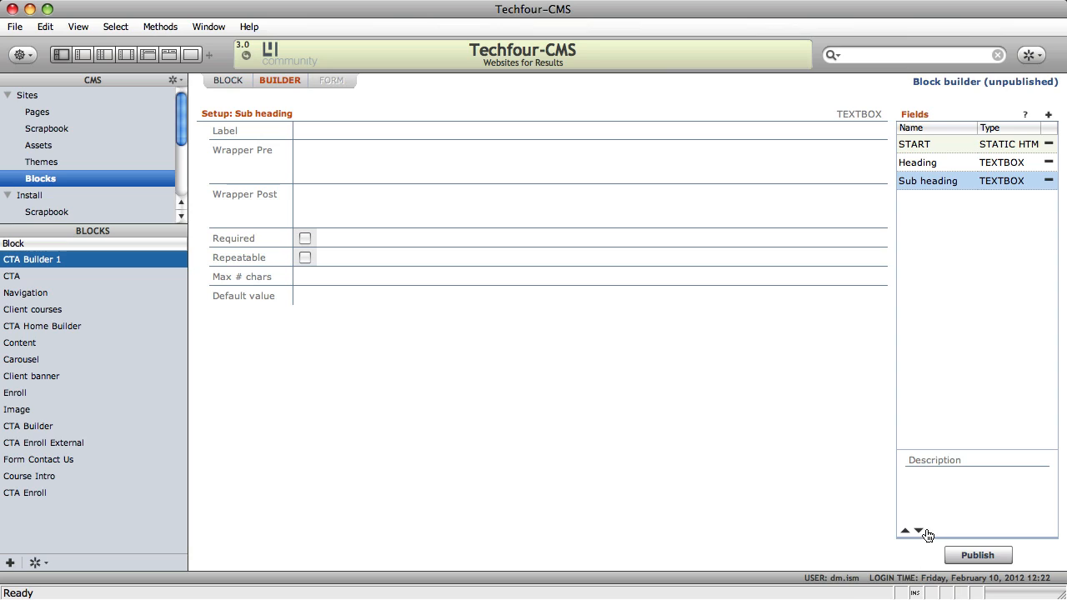
Give the Sub heading field the label Sub heading, Wrapper Pre <span> and Wrapper Post </span></h3>.
{"action": "left_click", "coordinate": [924, 161]}
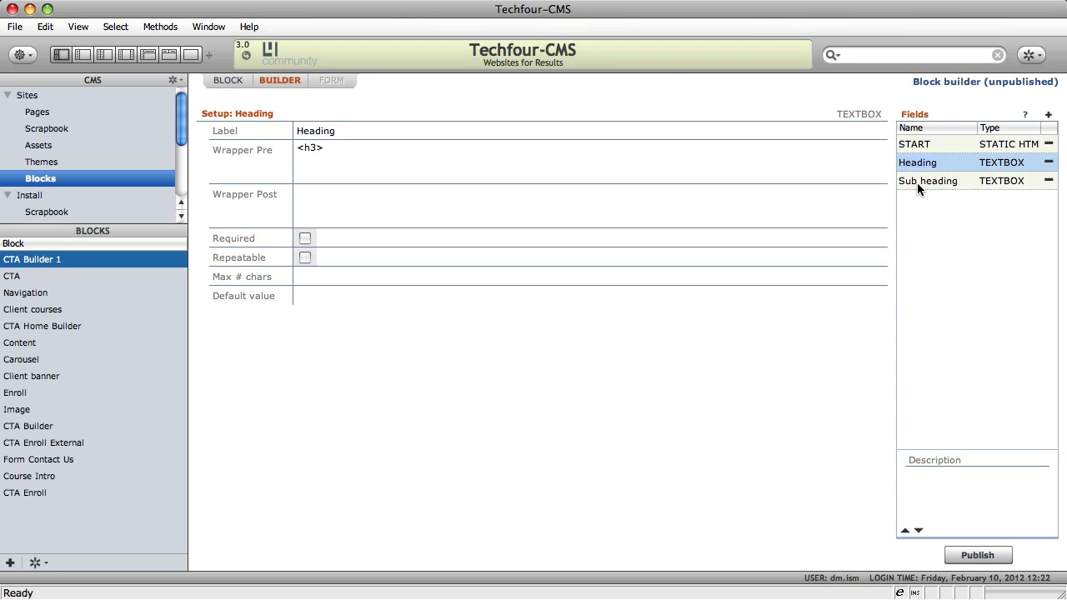
{"action": "left_click", "coordinate": [918, 182]}
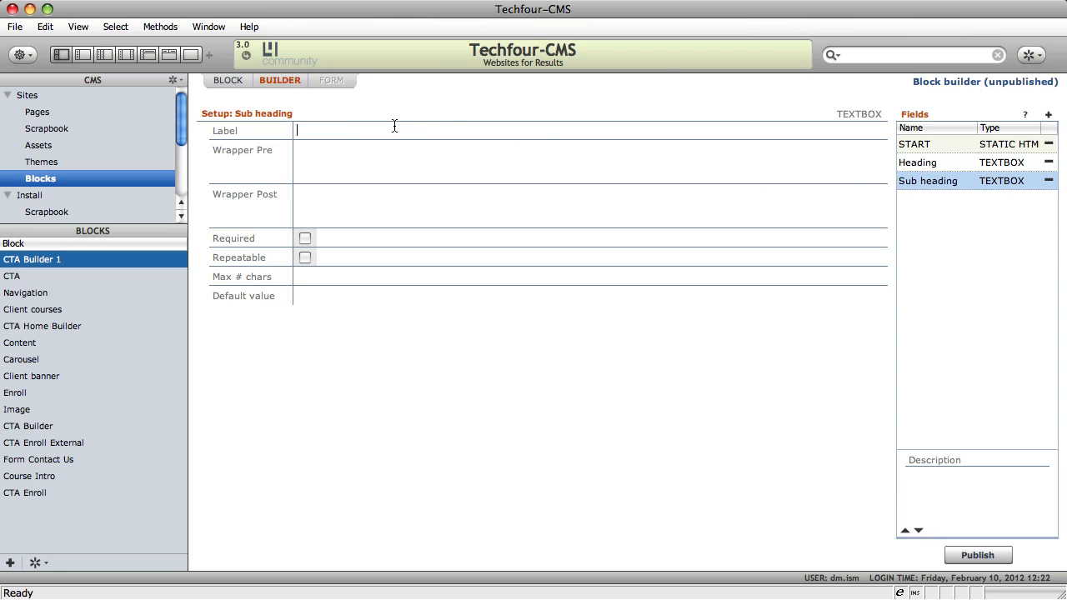
{"action": "type", "text": "Sub heading"}
{"action": "type", "text": "<span>"}
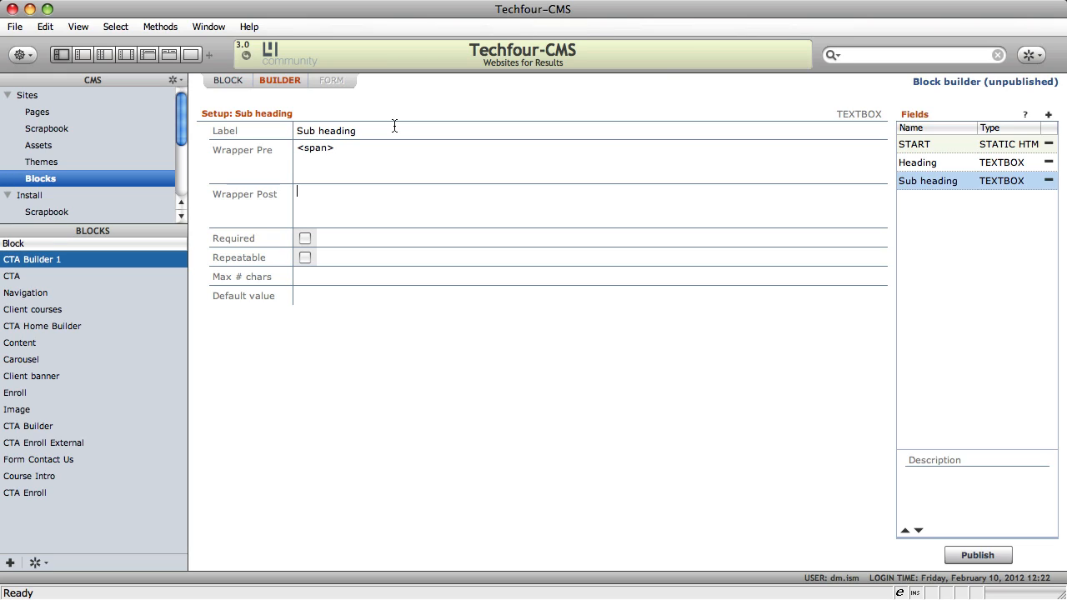
{"action": "type", "text": "</span></he>"}
{"action": "key", "text": "BackSpace"}
{"action": "key", "text": "BackSpace"}
{"action": "type", "text": "3"}
Check the h4 markup in Firefox and, back in the CMS, add a TEXTBOX field named SEO, labelled SEO and wrapped in <h4> and </h4>.
{"action": "key", "text": "super+Tab"}
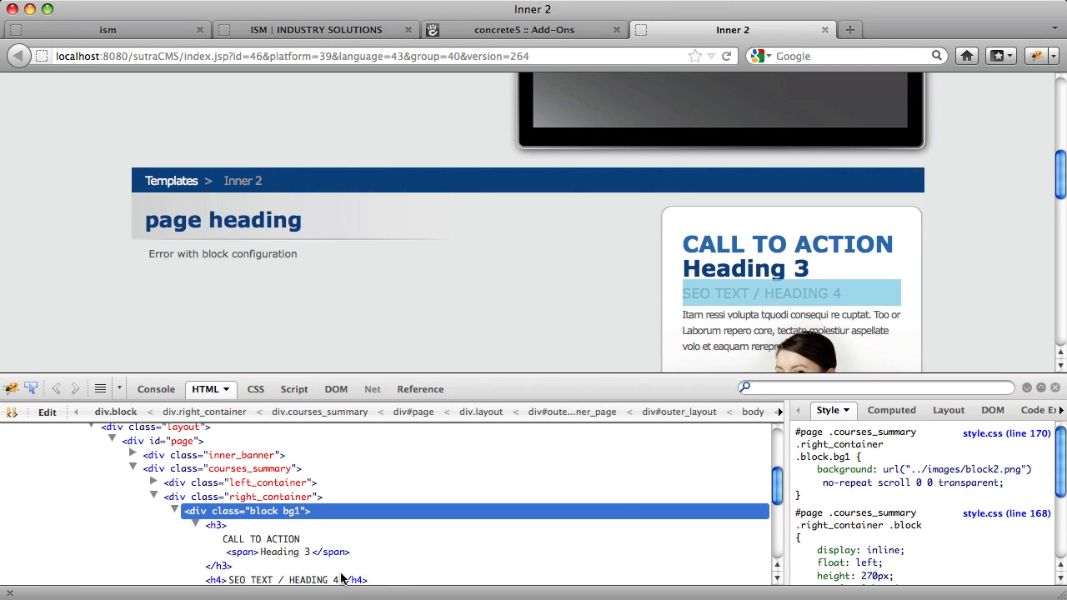
{"action": "left_click_drag", "start_coordinate": [779, 487], "coordinate": [776, 500]}
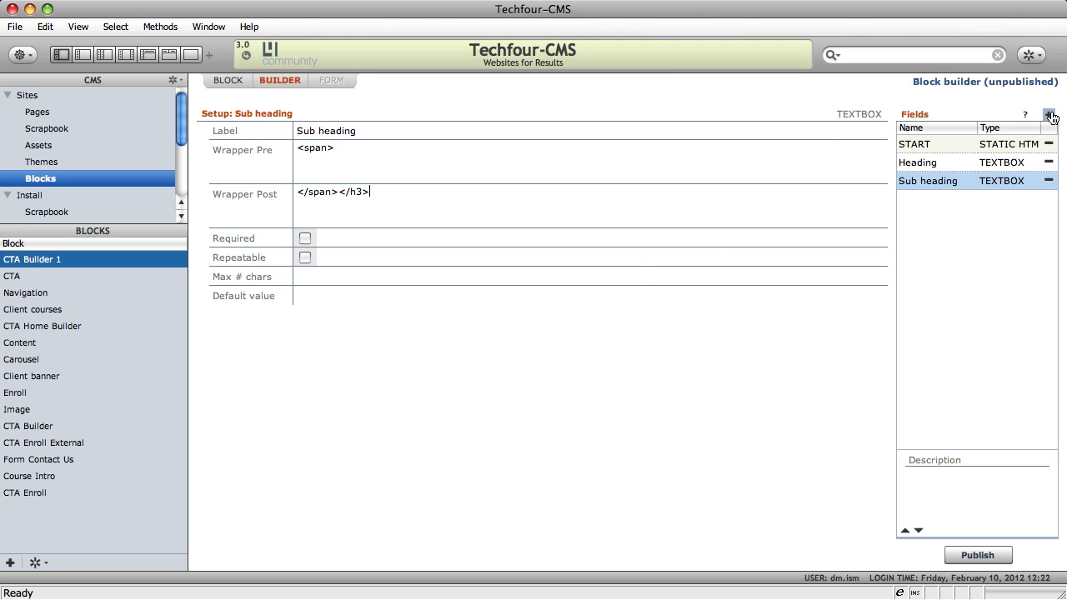
{"action": "left_click", "coordinate": [1049, 114]}
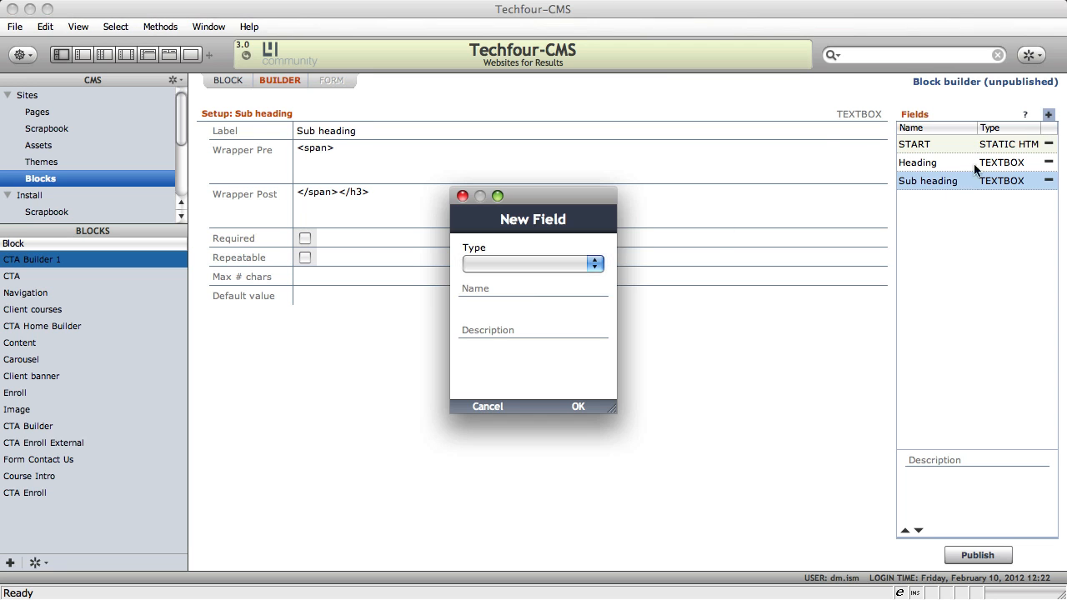
{"action": "left_click", "coordinate": [593, 264]}
{"action": "left_click", "coordinate": [534, 278]}
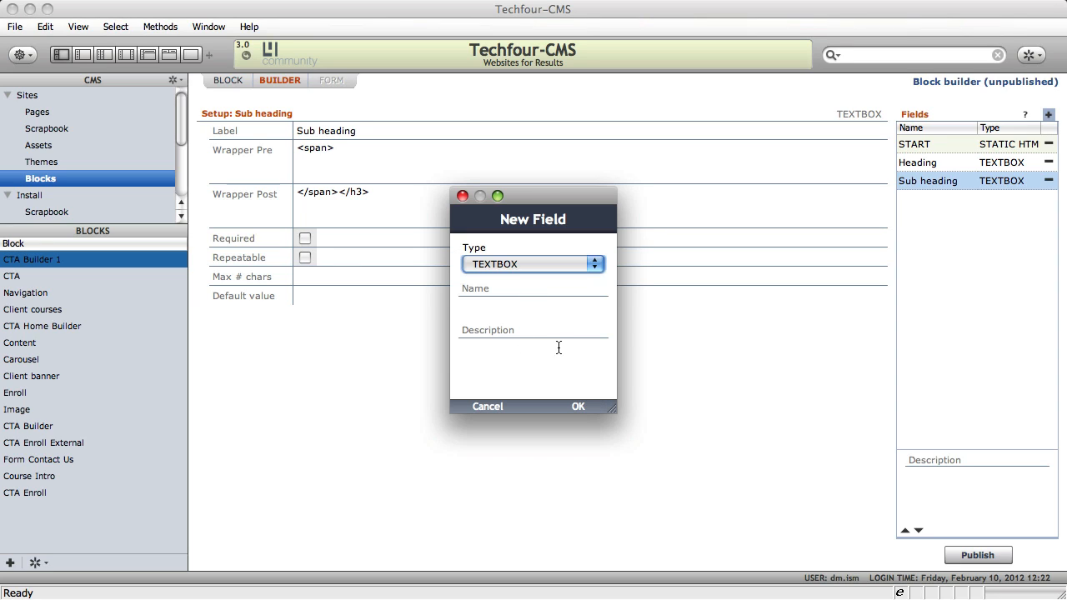
{"action": "left_click", "coordinate": [551, 304]}
{"action": "type", "text": "SEO"}
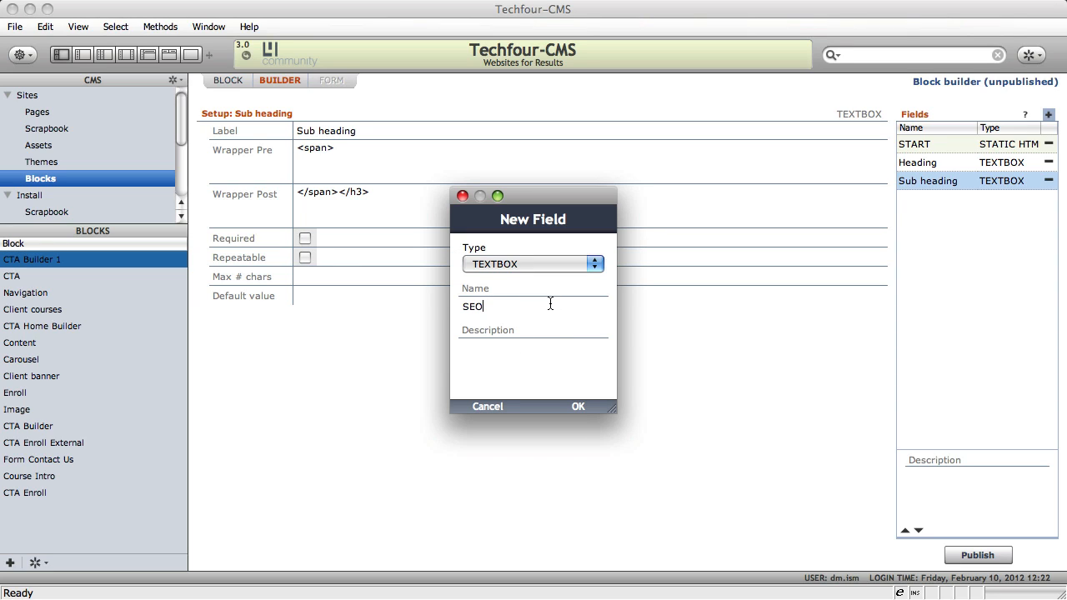
{"action": "left_click", "coordinate": [579, 406]}
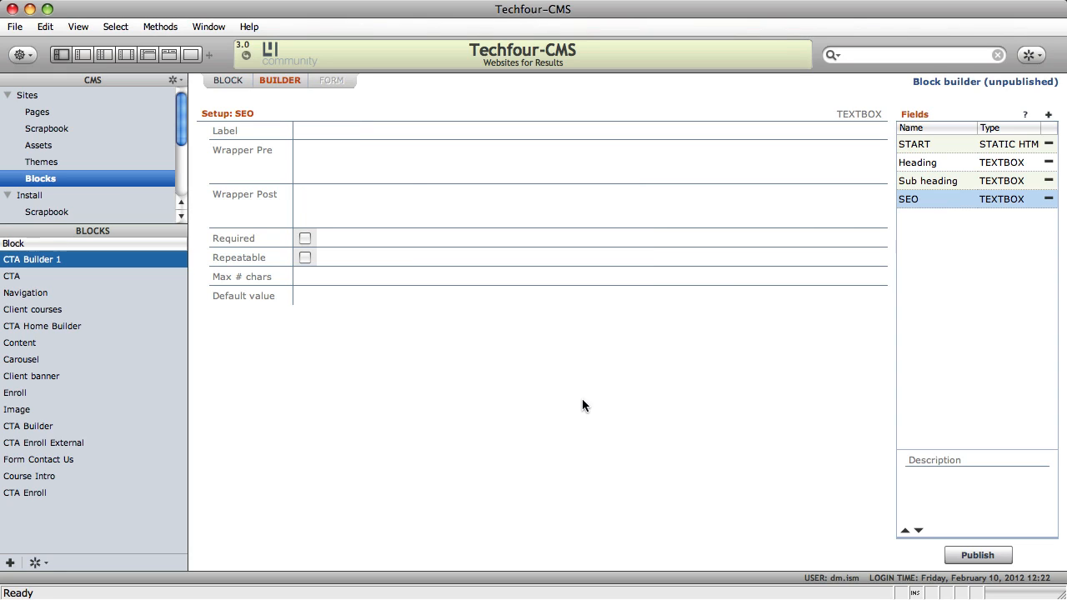
{"action": "type", "text": "SEO<h4></h4>"}
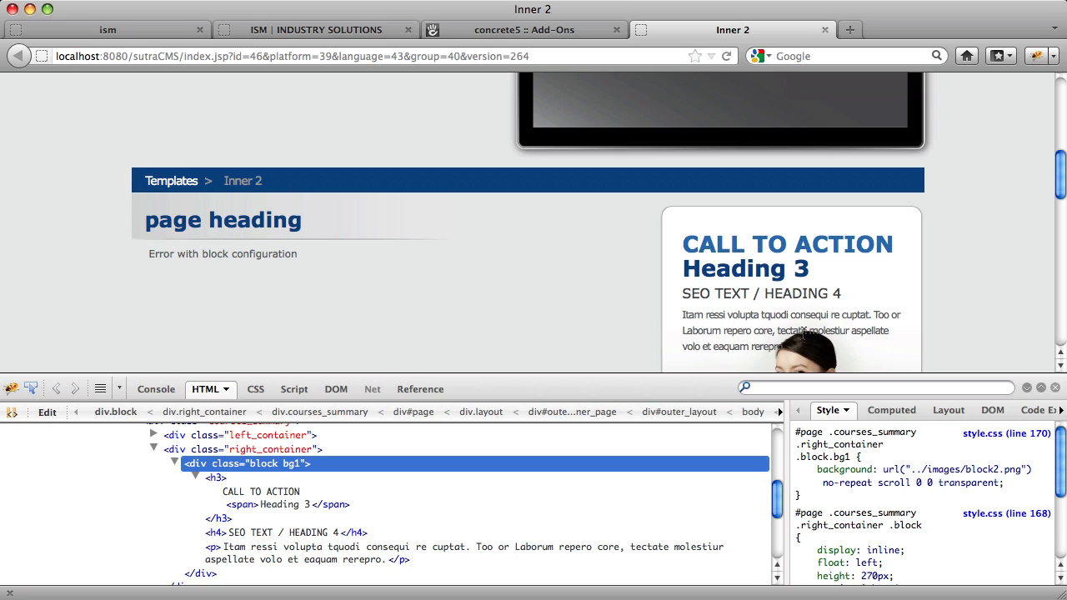
View the call-to-action's paragraph text in Firefox, return to the CMS and add a WYSIWYG field named Description.
{"action": "scroll", "coordinate": [1057, 167], "scroll_direction": "down", "scroll_amount": 2}
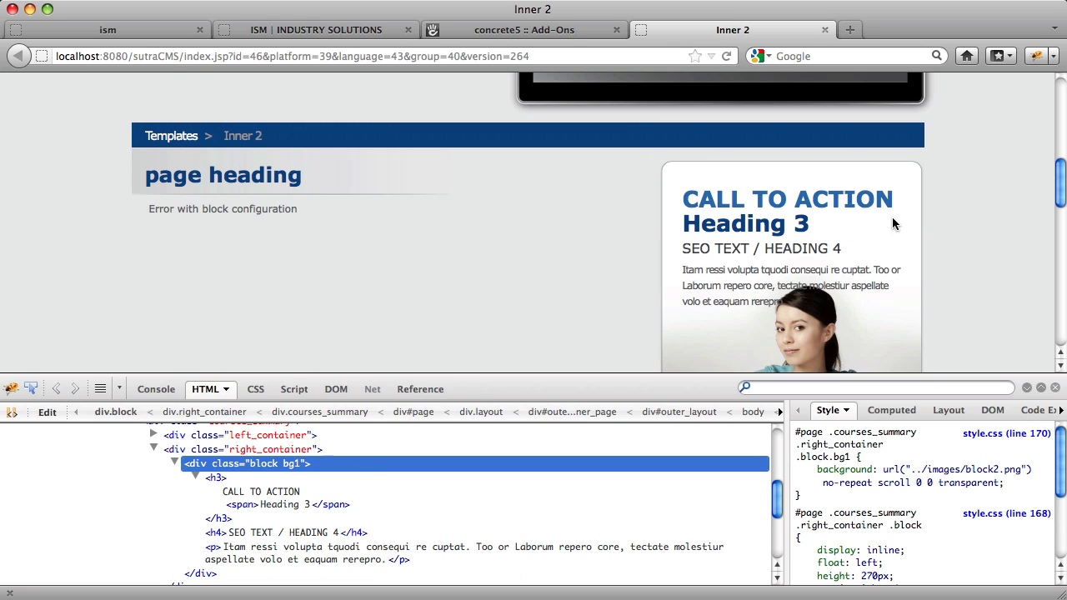
{"action": "key", "text": "super+Tab"}
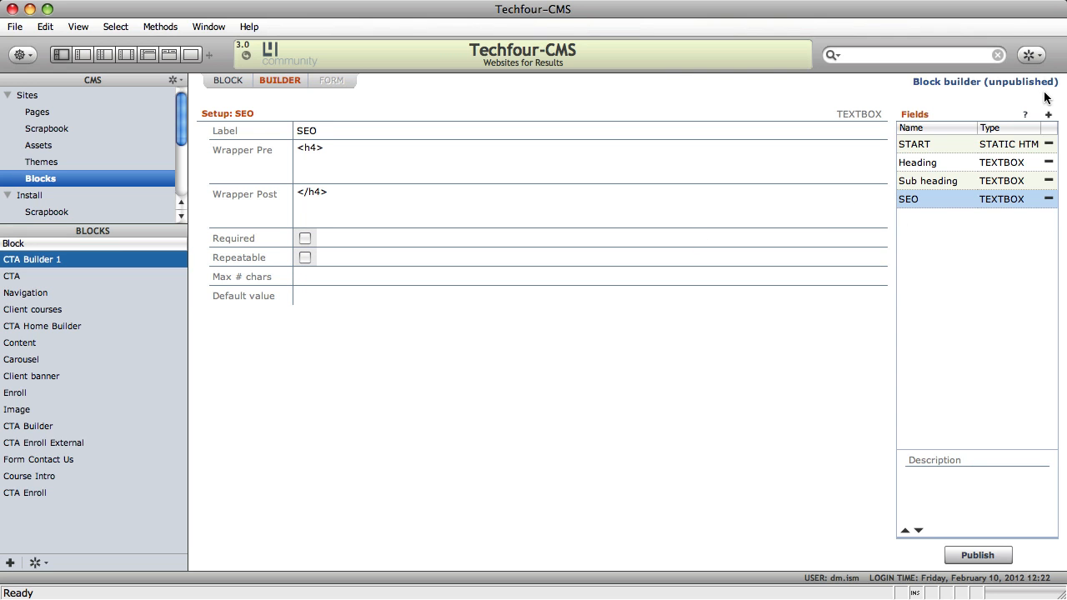
{"action": "left_click", "coordinate": [1049, 117]}
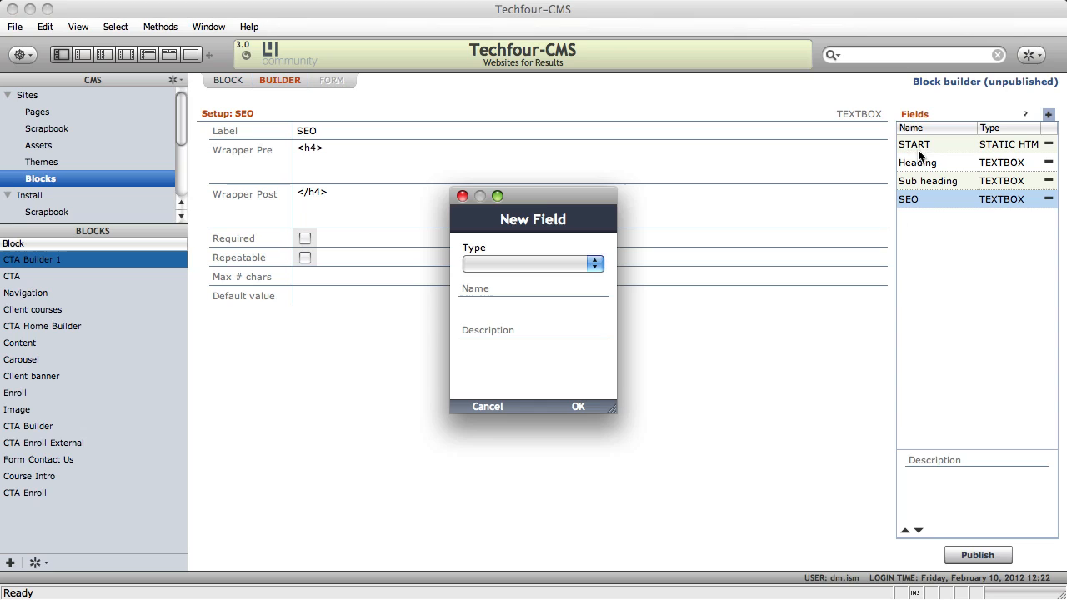
{"action": "left_click", "coordinate": [552, 258]}
{"action": "left_click", "coordinate": [514, 378]}
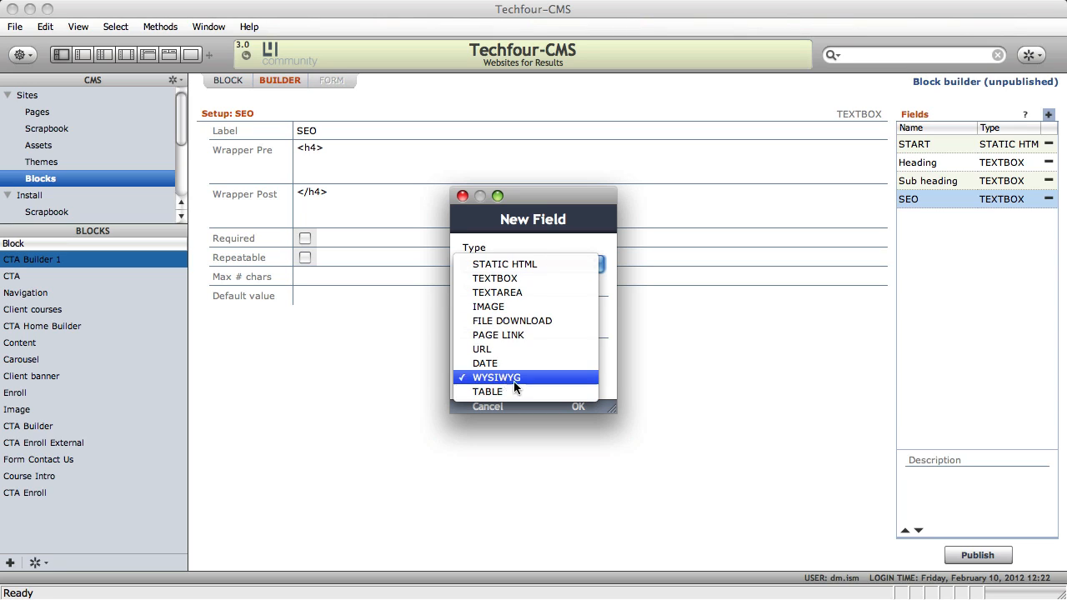
{"action": "left_click", "coordinate": [505, 305]}
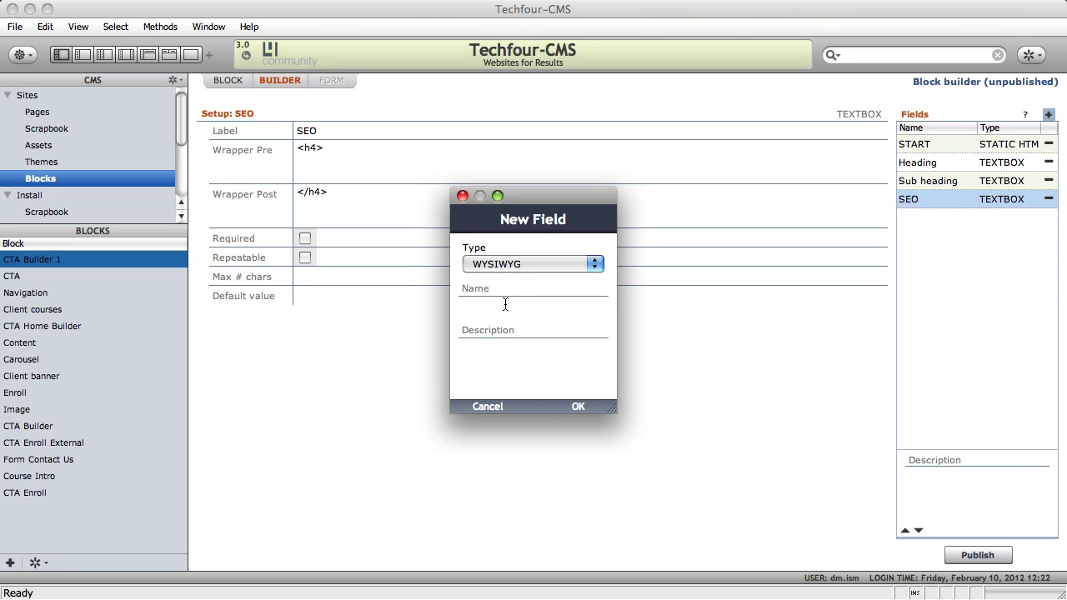
{"action": "type", "text": "Description"}
{"action": "left_click", "coordinate": [578, 408]}
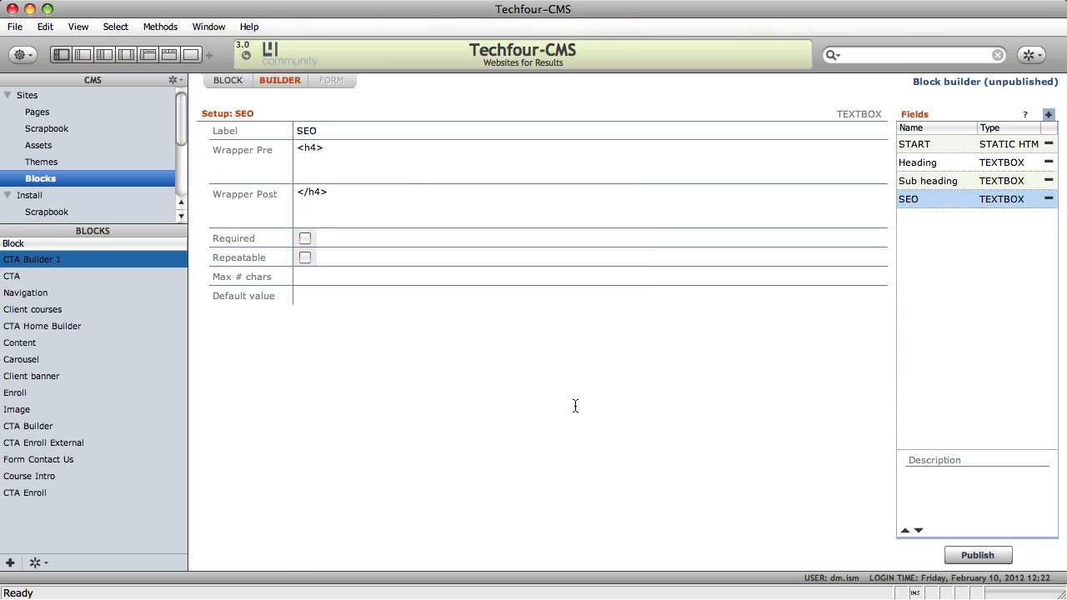
Set the WYSIWYG field's label to Description, leaving its wrappers empty.
{"action": "left_click", "coordinate": [341, 131]}
{"action": "type", "text": "Description"}
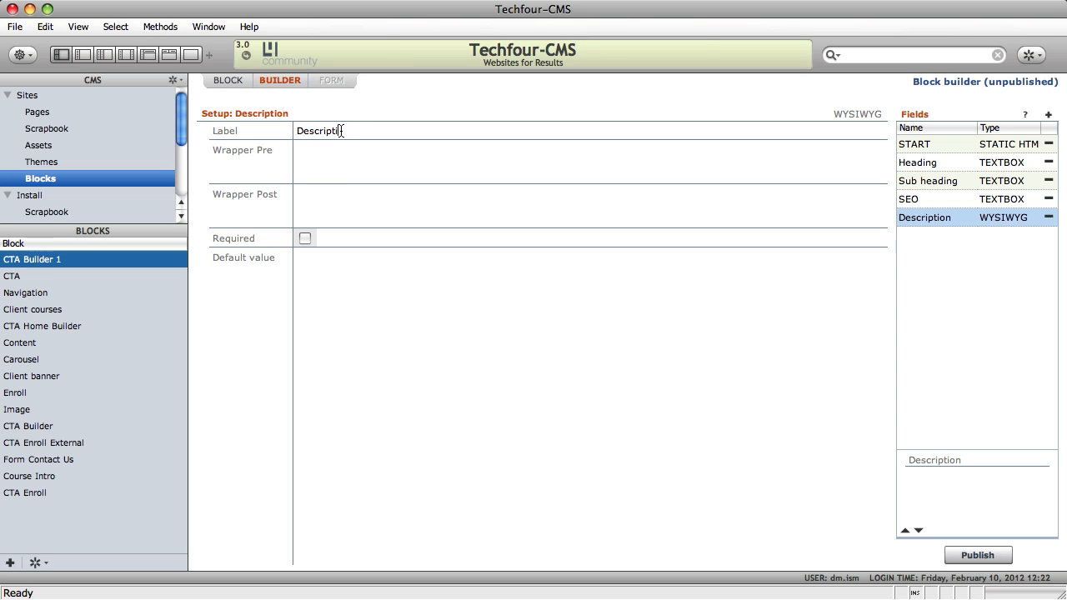
{"action": "key", "text": "Tab"}
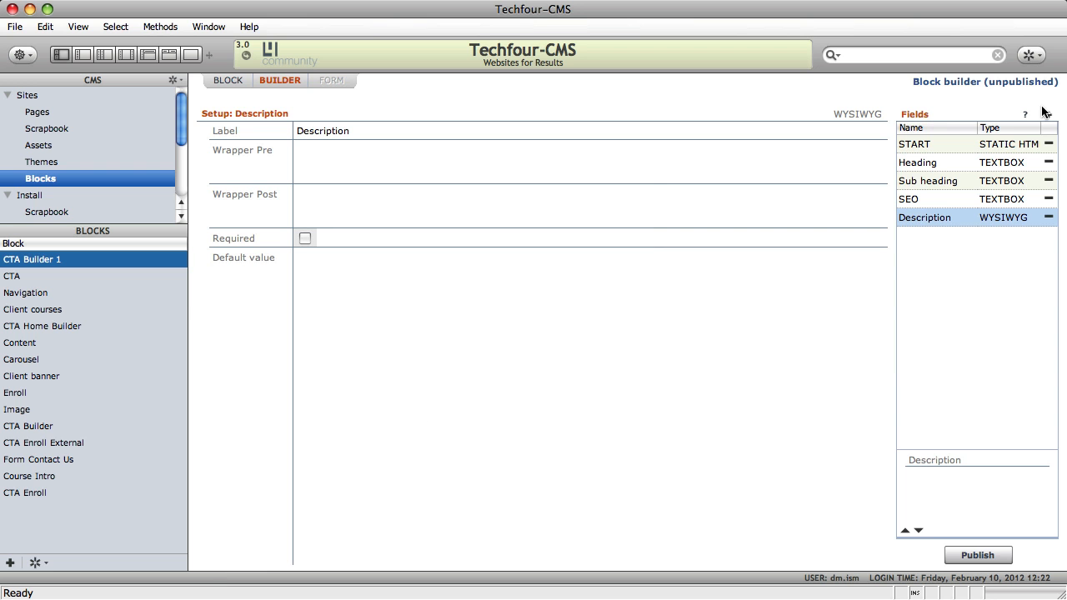
Add a STATIC HTML field named END and enter </div> as its static HTML.
{"action": "left_click", "coordinate": [1049, 114]}
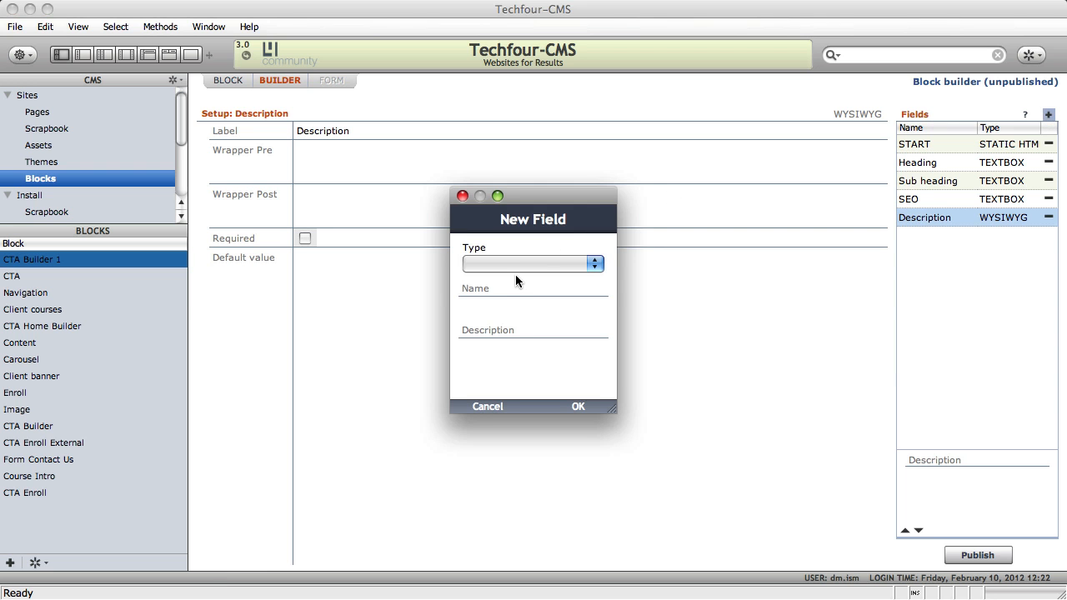
{"action": "left_click", "coordinate": [515, 267]}
{"action": "left_click", "coordinate": [517, 268]}
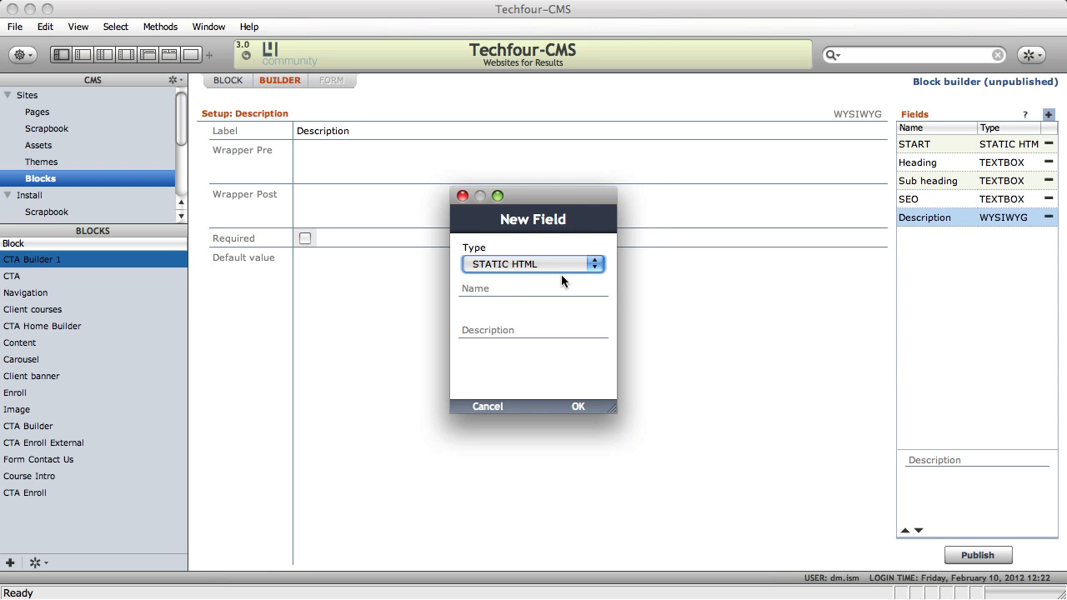
{"action": "left_click", "coordinate": [513, 307]}
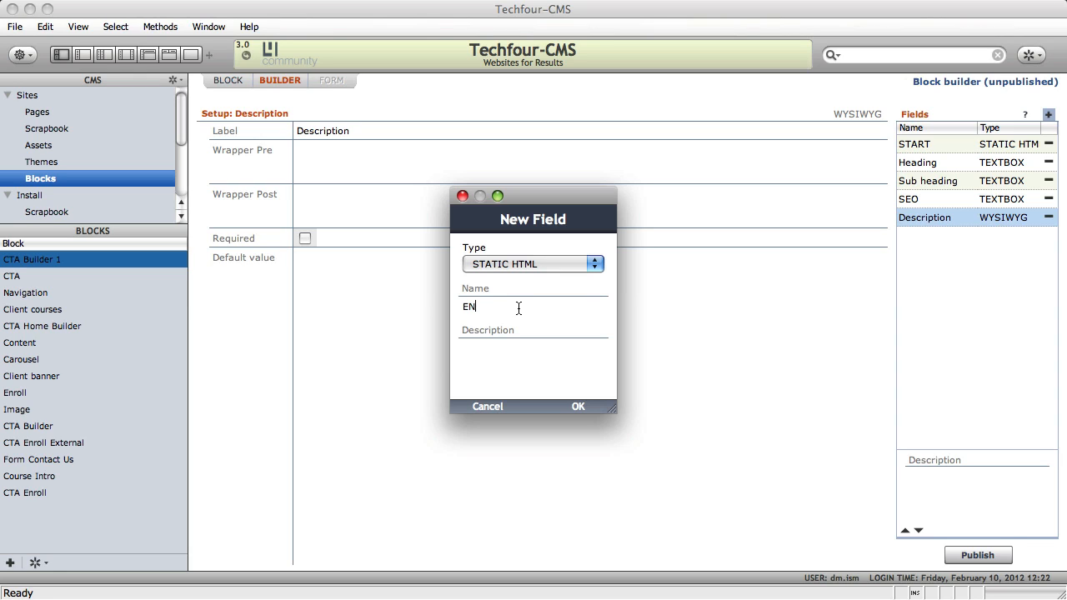
{"action": "left_click", "coordinate": [578, 406]}
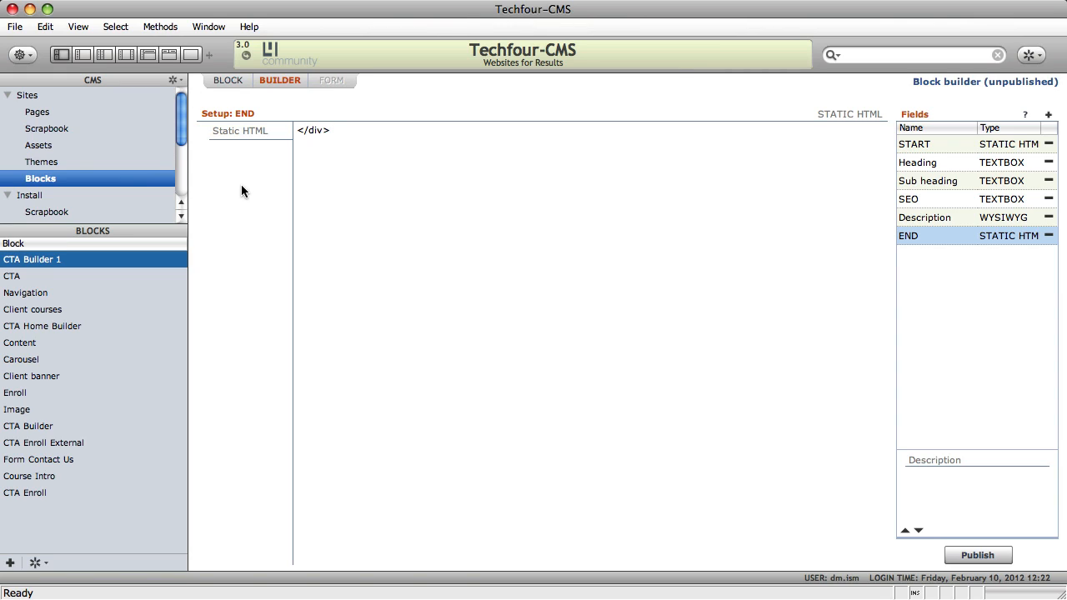
Publish the CTA Builder 1 block builder.
{"action": "left_click", "coordinate": [969, 557]}
{"action": "left_click", "coordinate": [983, 558]}
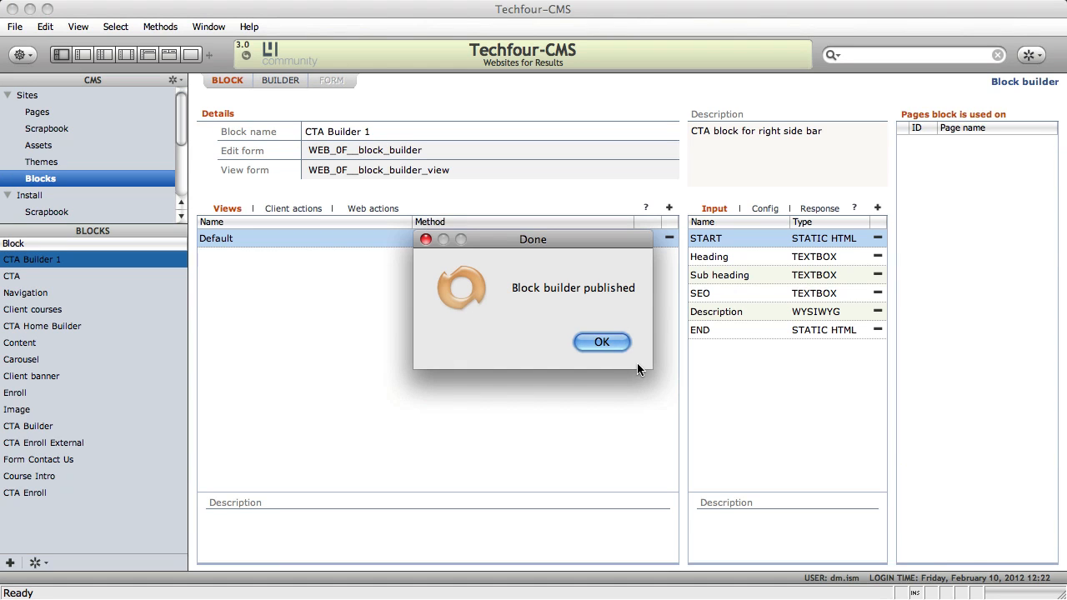
Dismiss the publish notice and examine the builder configurations of the Heading, Sub heading, Description and SEO inputs of CTA Builder 1.
{"action": "left_click", "coordinate": [611, 342]}
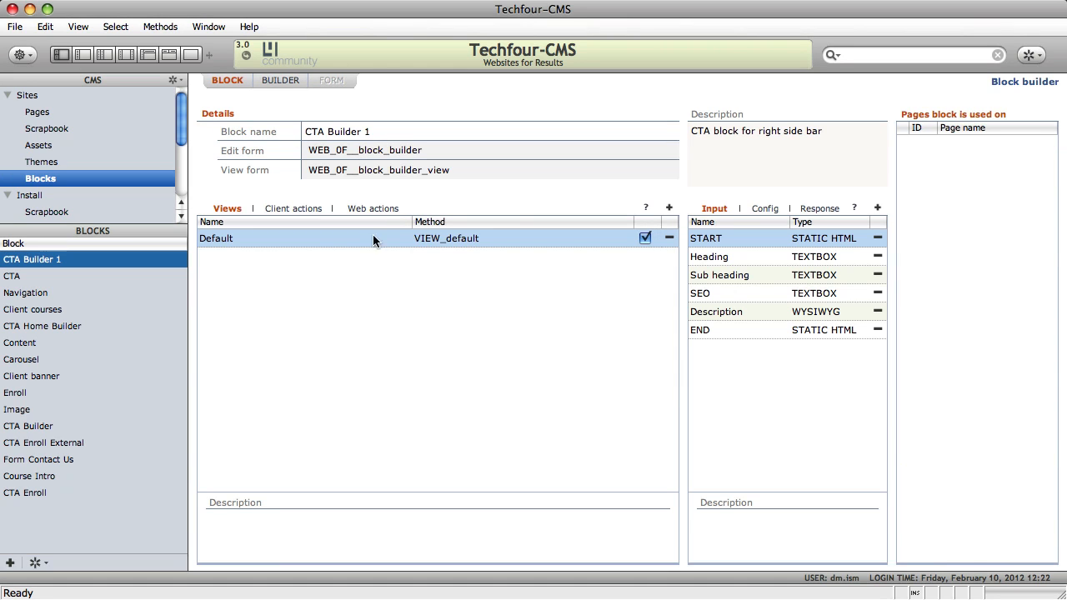
{"action": "left_click", "coordinate": [748, 265]}
{"action": "left_click", "coordinate": [730, 276]}
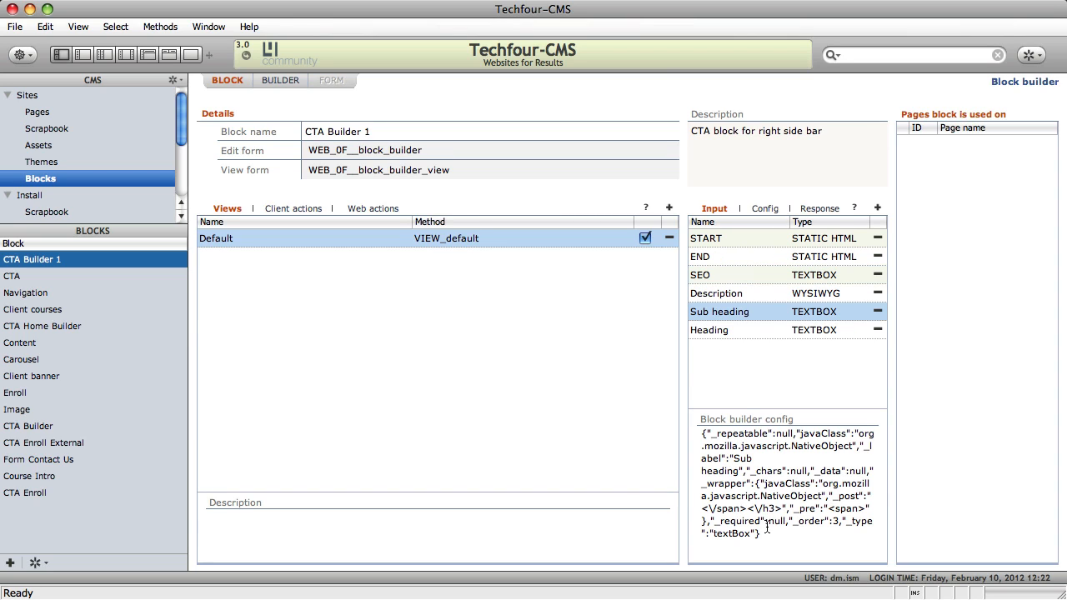
{"action": "left_click", "coordinate": [728, 331]}
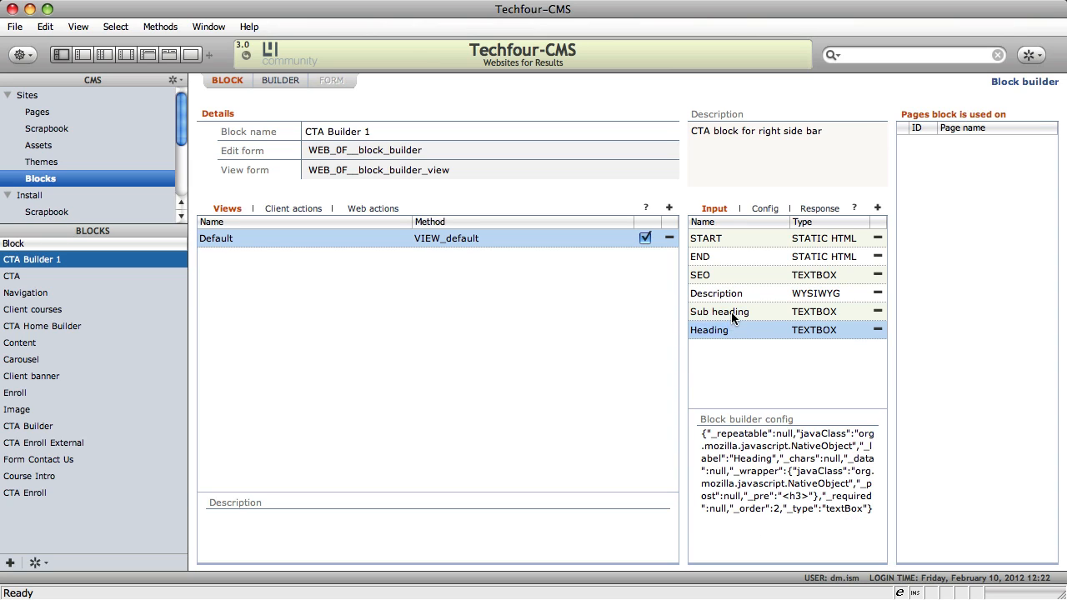
{"action": "left_click", "coordinate": [731, 314]}
{"action": "left_click", "coordinate": [733, 293]}
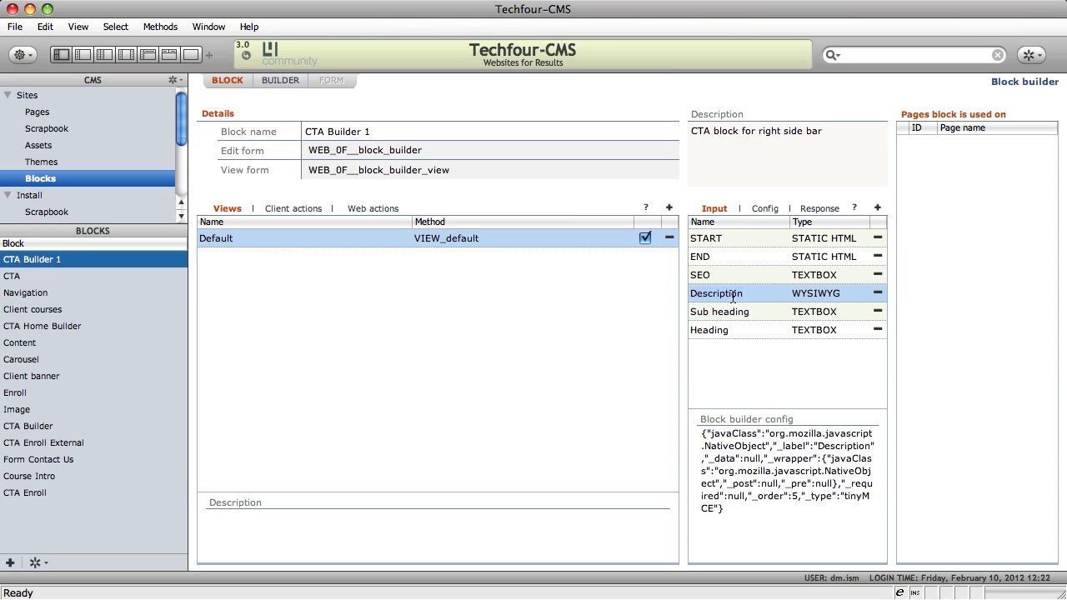
{"action": "left_click", "coordinate": [739, 280]}
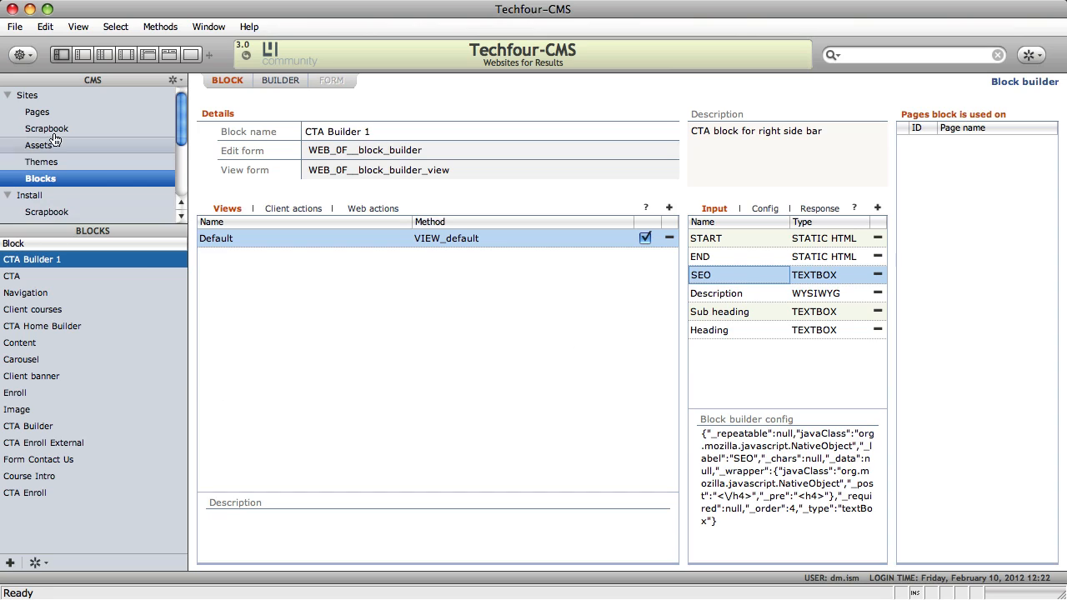
Open the Inner 2 page in editable real view and add a unique CTA Builder block to the Column Right area.
{"action": "left_click", "coordinate": [35, 114]}
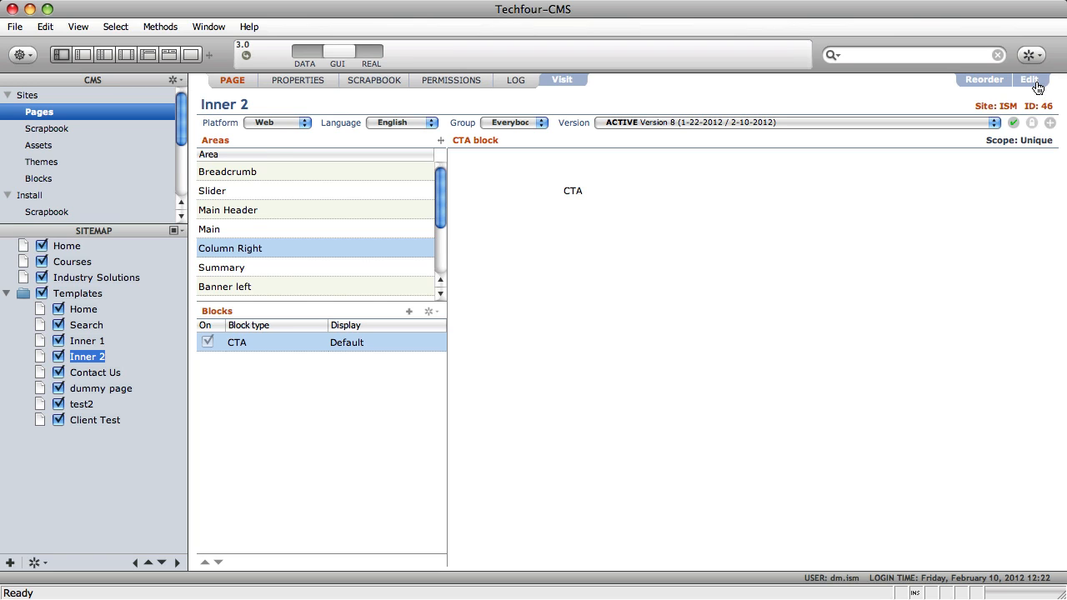
{"action": "left_click", "coordinate": [367, 51]}
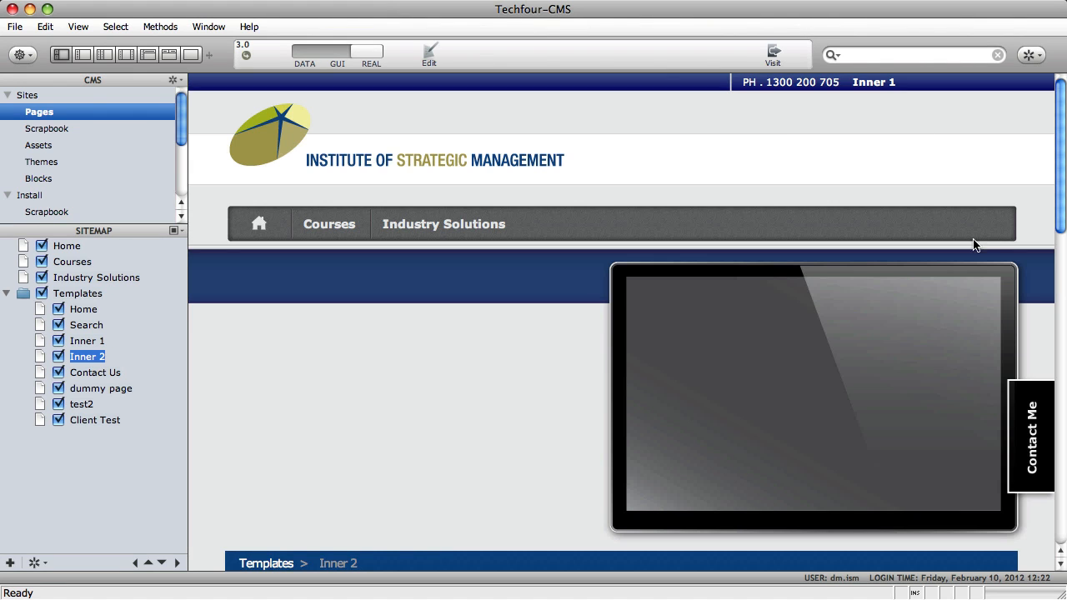
{"action": "left_click_drag", "start_coordinate": [1059, 222], "coordinate": [1034, 351]}
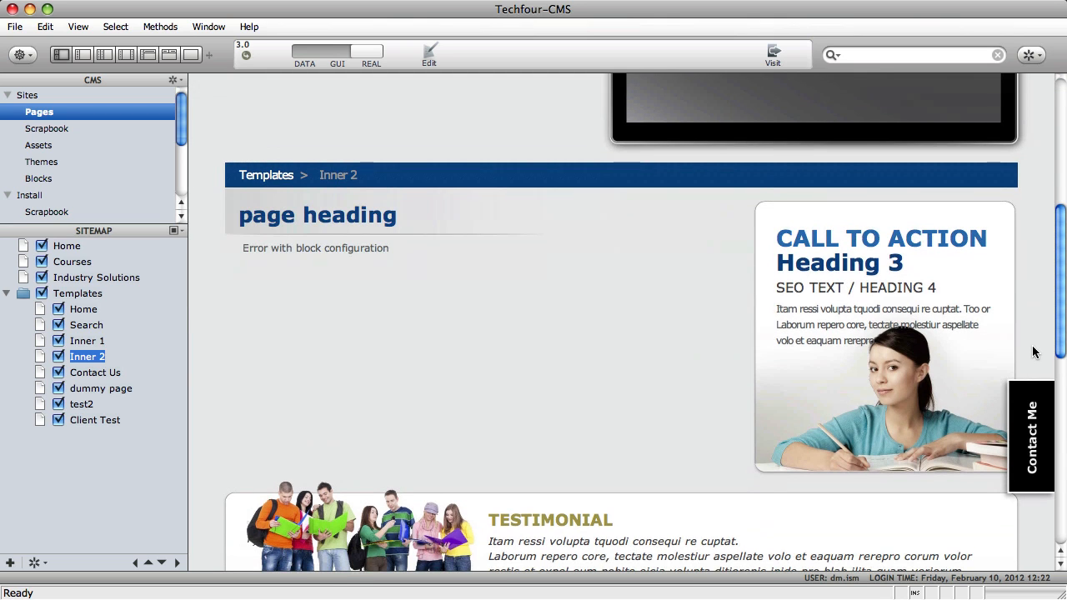
{"action": "left_click", "coordinate": [428, 57]}
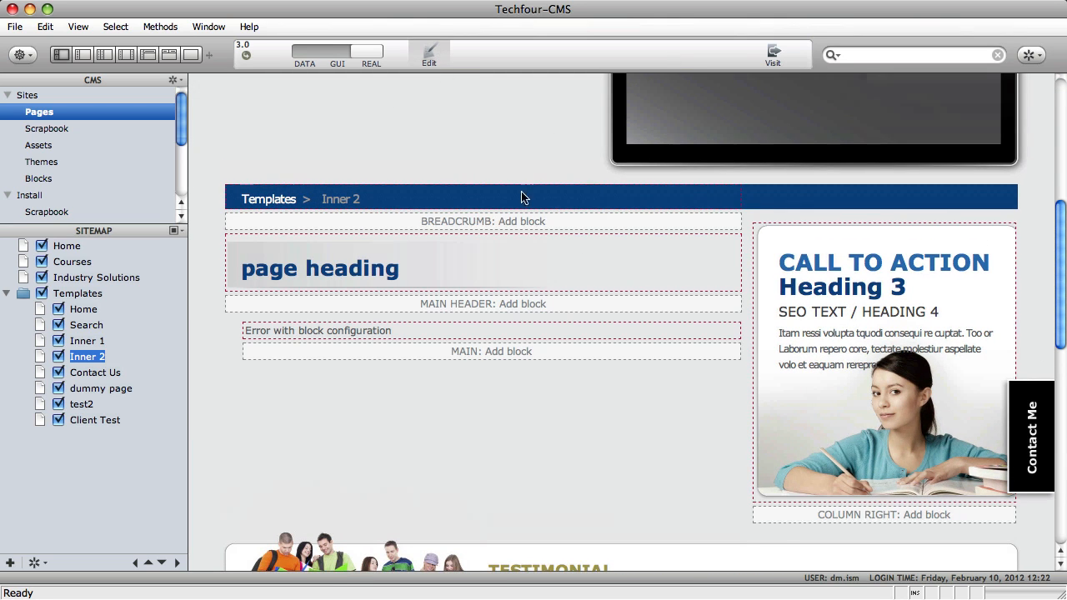
{"action": "left_click", "coordinate": [823, 510]}
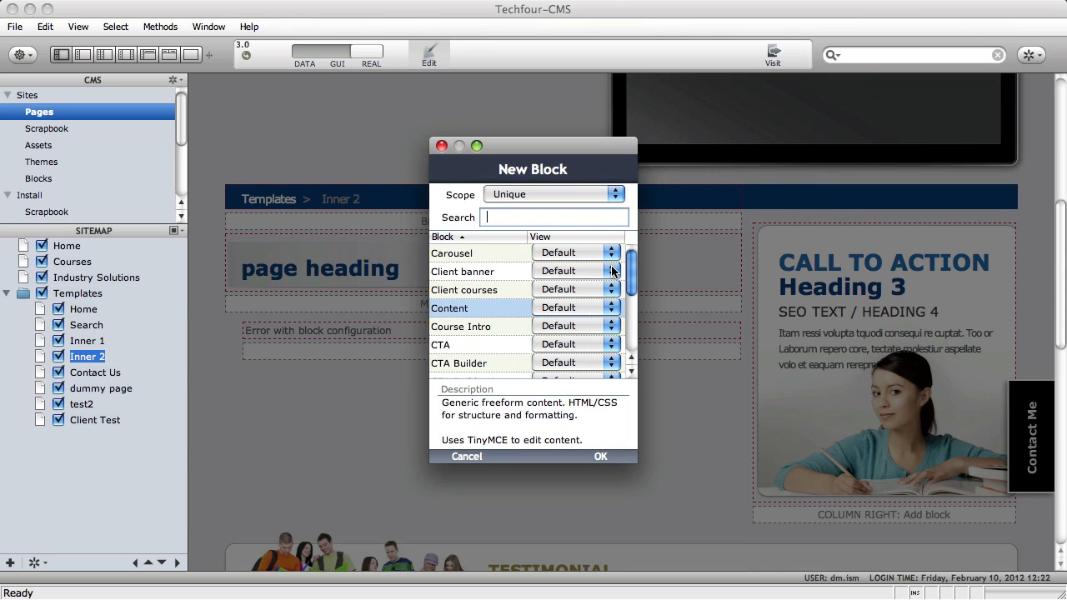
{"action": "type", "text": "cta"}
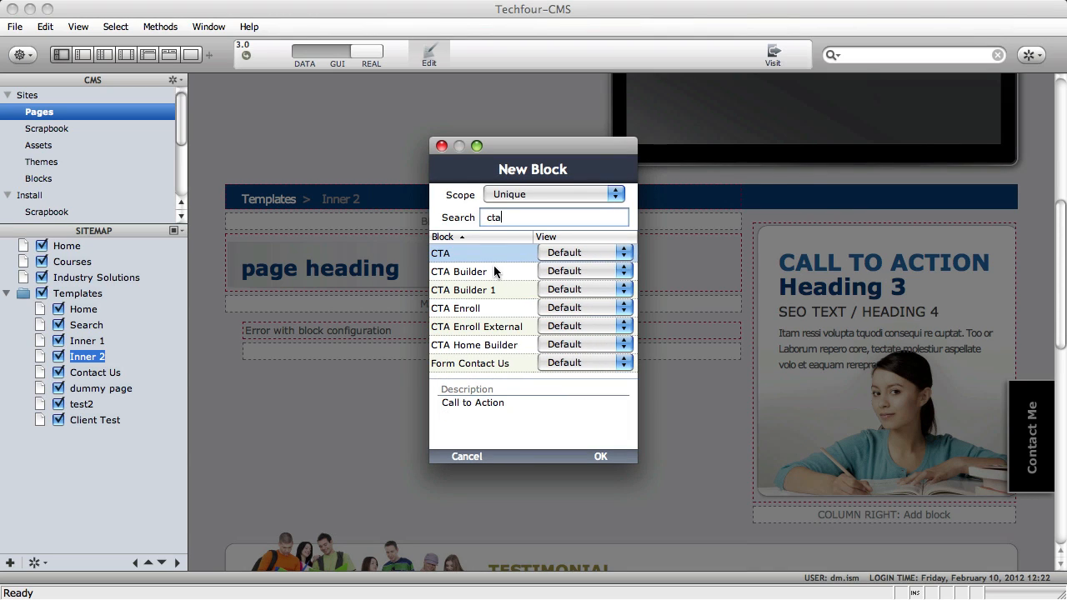
{"action": "left_click", "coordinate": [493, 265]}
{"action": "left_click", "coordinate": [600, 457]}
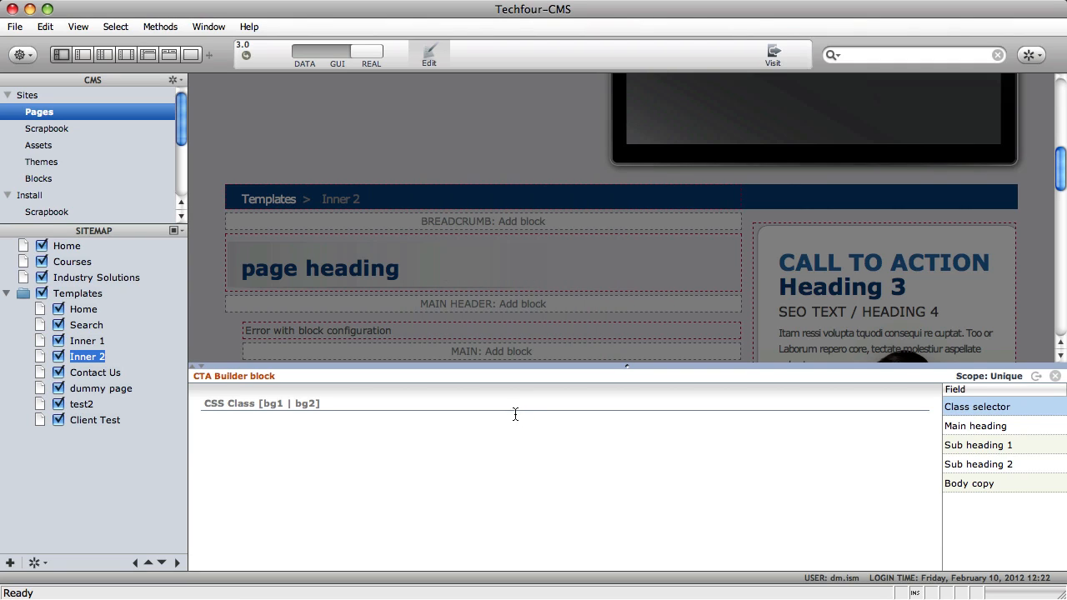
{"action": "left_click", "coordinate": [1057, 378]}
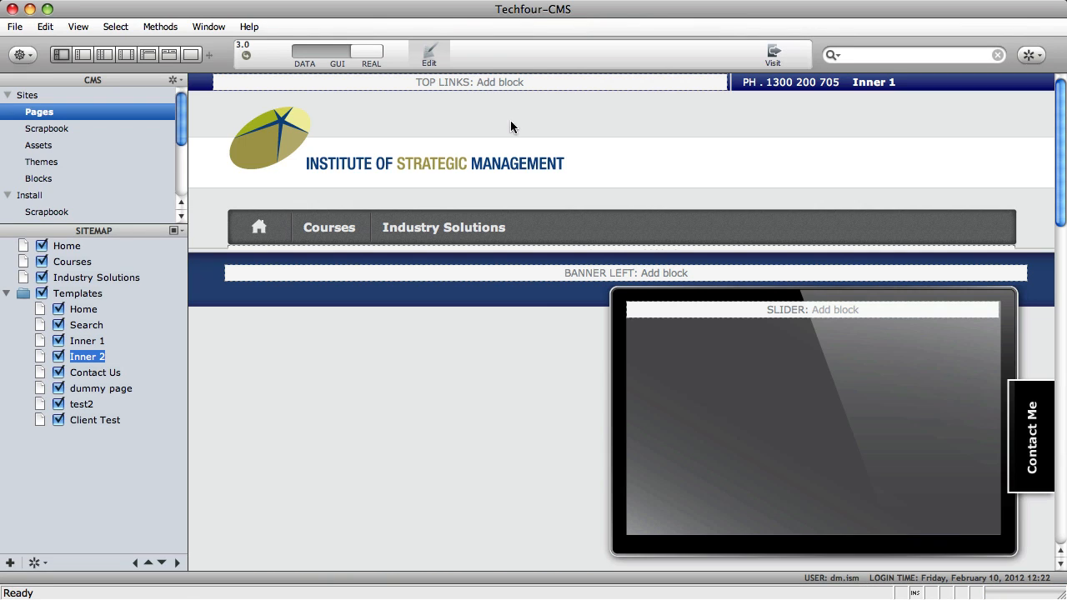
Return Inner 2 to GUI view, delete the CTA Builder block from Column Right and save the page.
{"action": "left_click", "coordinate": [340, 53]}
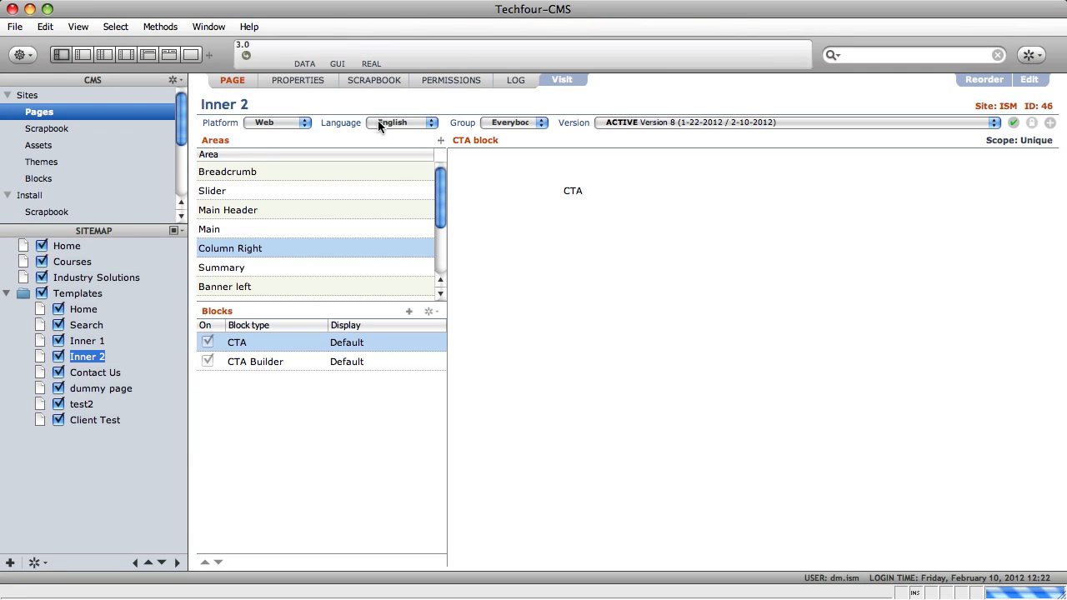
{"action": "left_click", "coordinate": [395, 362]}
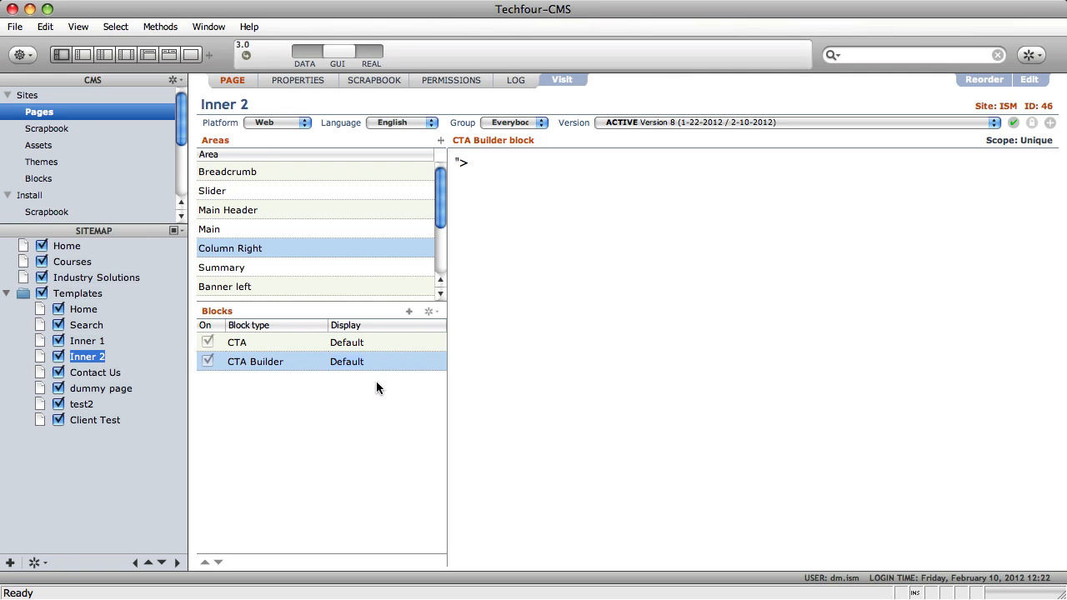
{"action": "left_click", "coordinate": [1032, 80]}
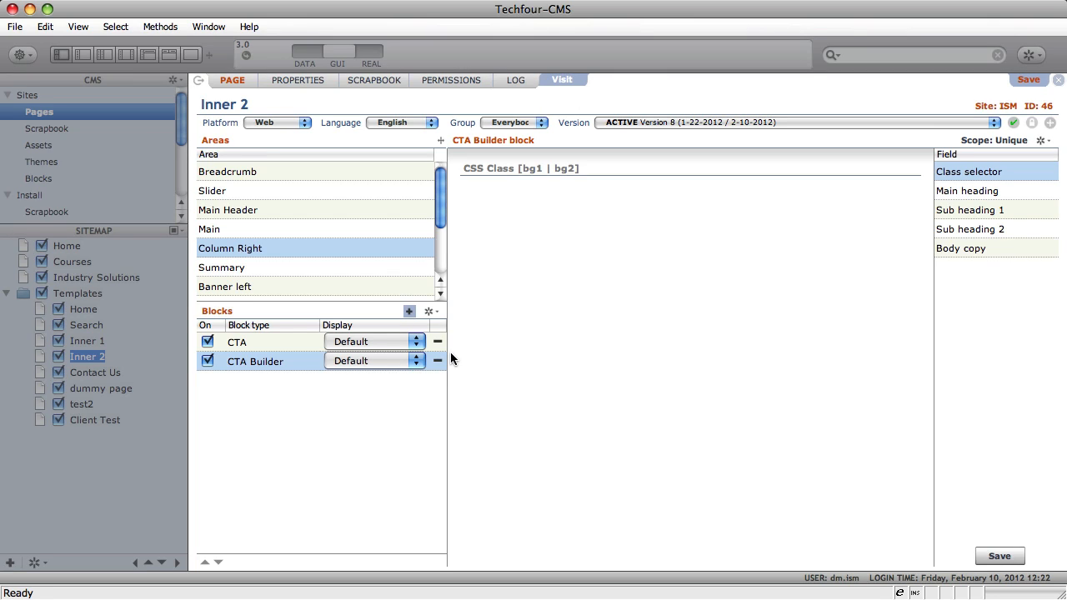
{"action": "left_click", "coordinate": [439, 360]}
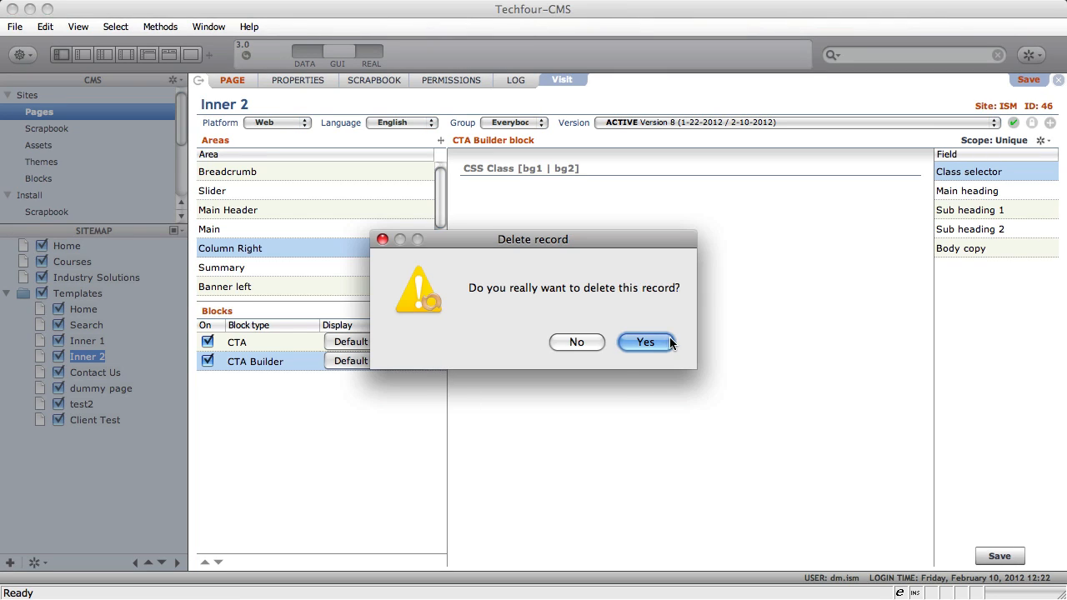
{"action": "left_click", "coordinate": [660, 341]}
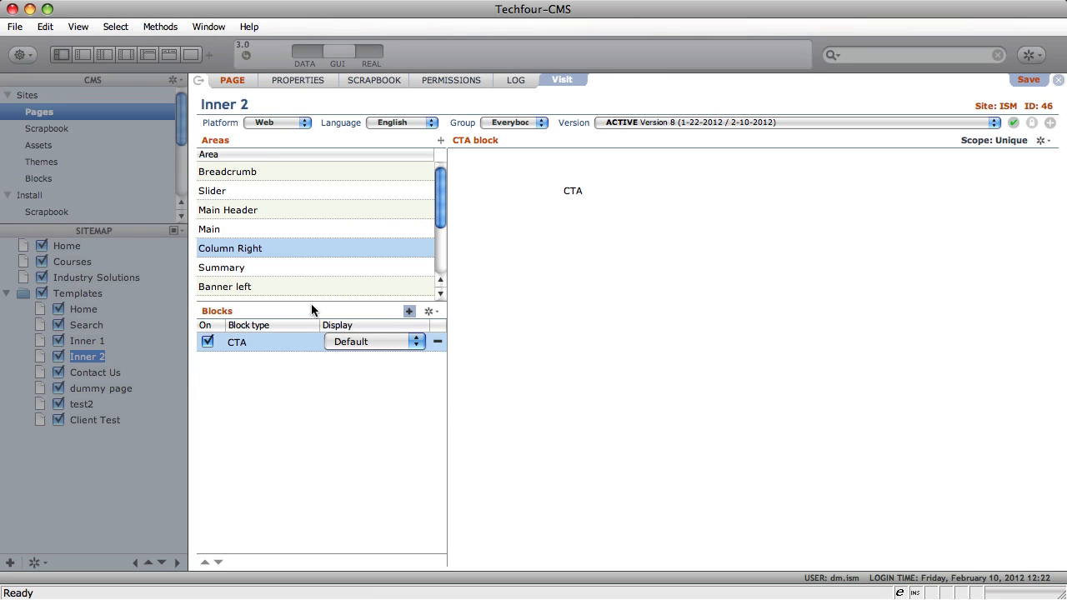
{"action": "left_click", "coordinate": [1030, 83]}
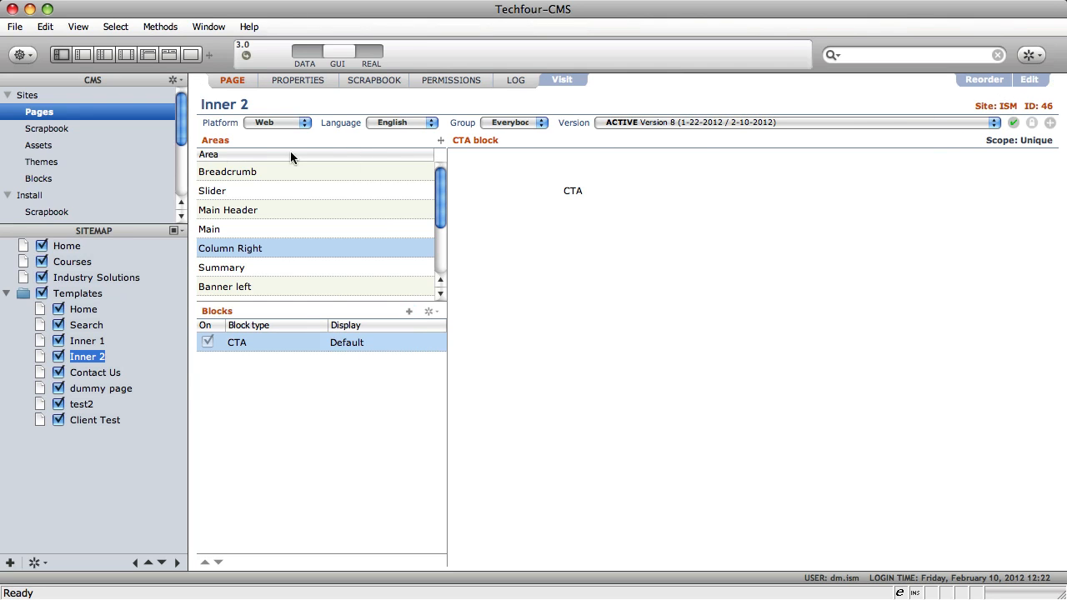
Sort the blocks list by name and look up the CTA Builder and CTA Builder 1 blocks.
{"action": "left_click", "coordinate": [63, 182]}
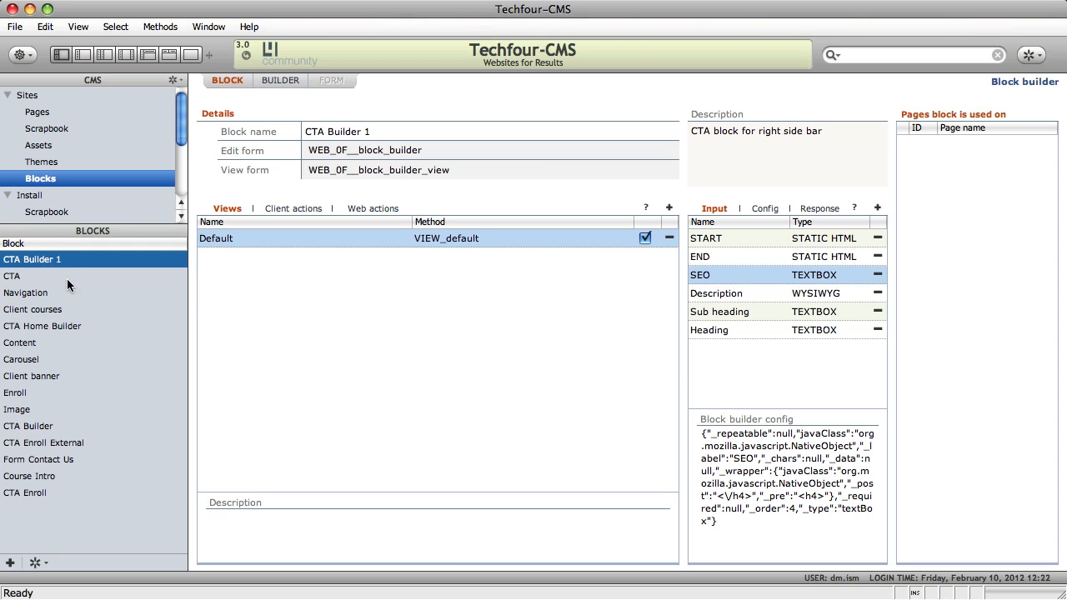
{"action": "left_click", "coordinate": [30, 243]}
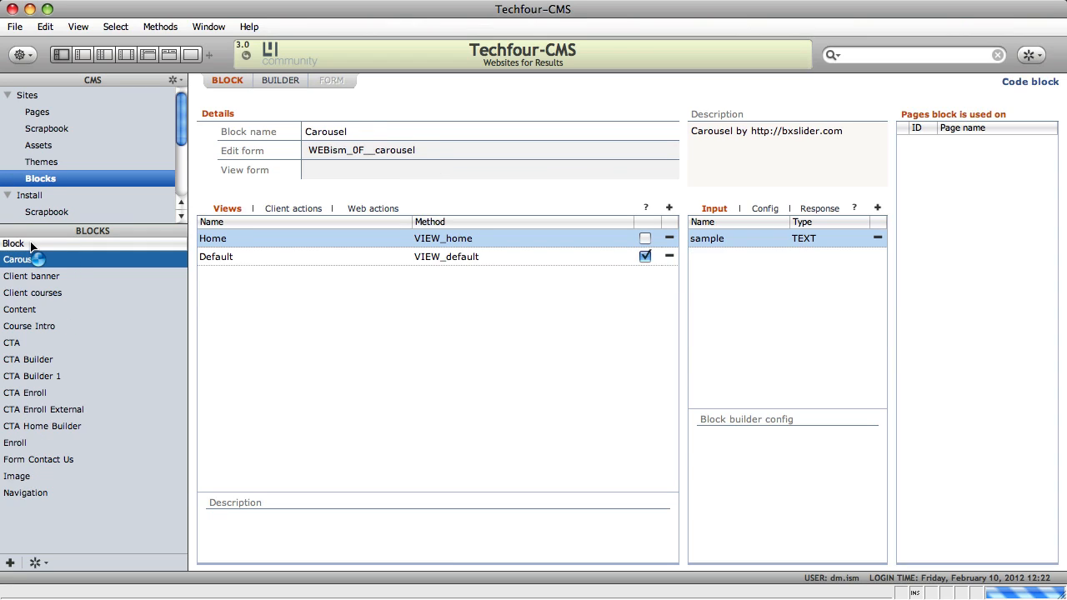
{"action": "left_click", "coordinate": [45, 365]}
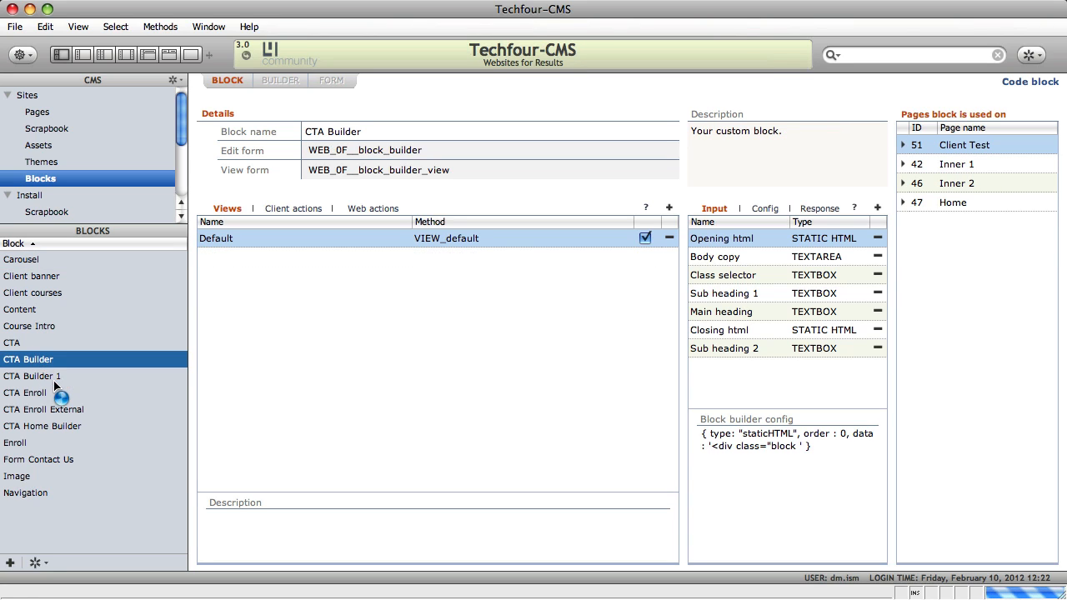
{"action": "left_click", "coordinate": [53, 380]}
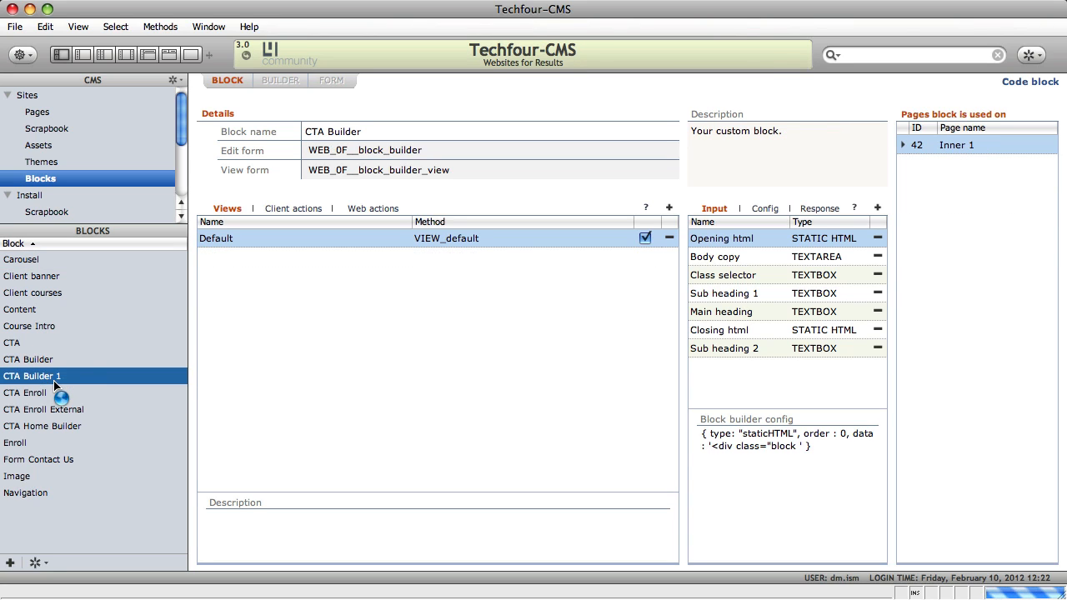
Open the Inner 2 page for editing and add a CTA Builder 1 block with unique scope to its Column Right area.
{"action": "left_click", "coordinate": [45, 117]}
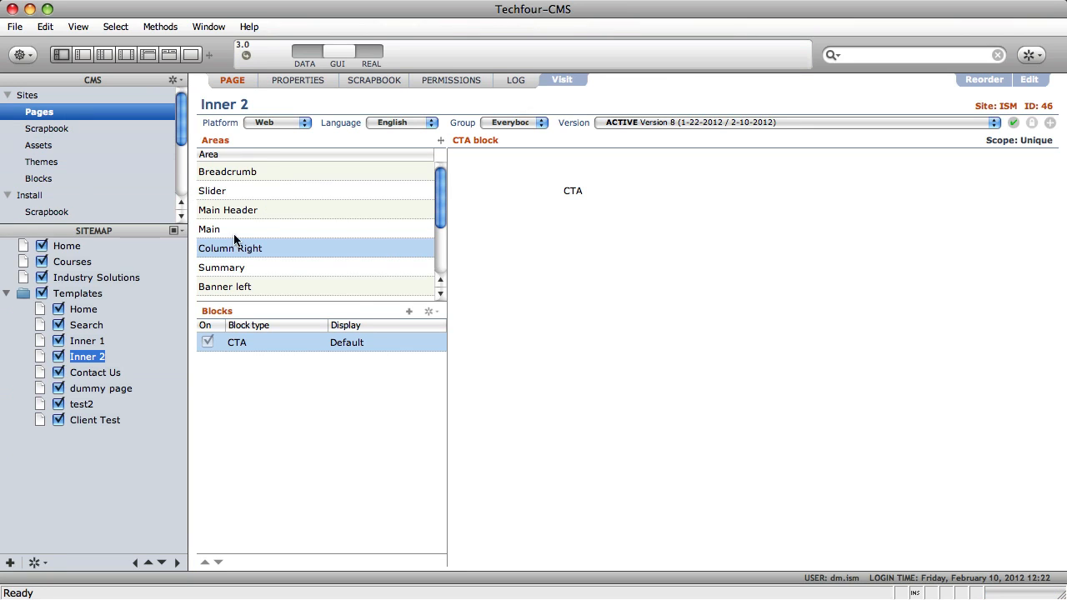
{"action": "left_click", "coordinate": [1030, 83]}
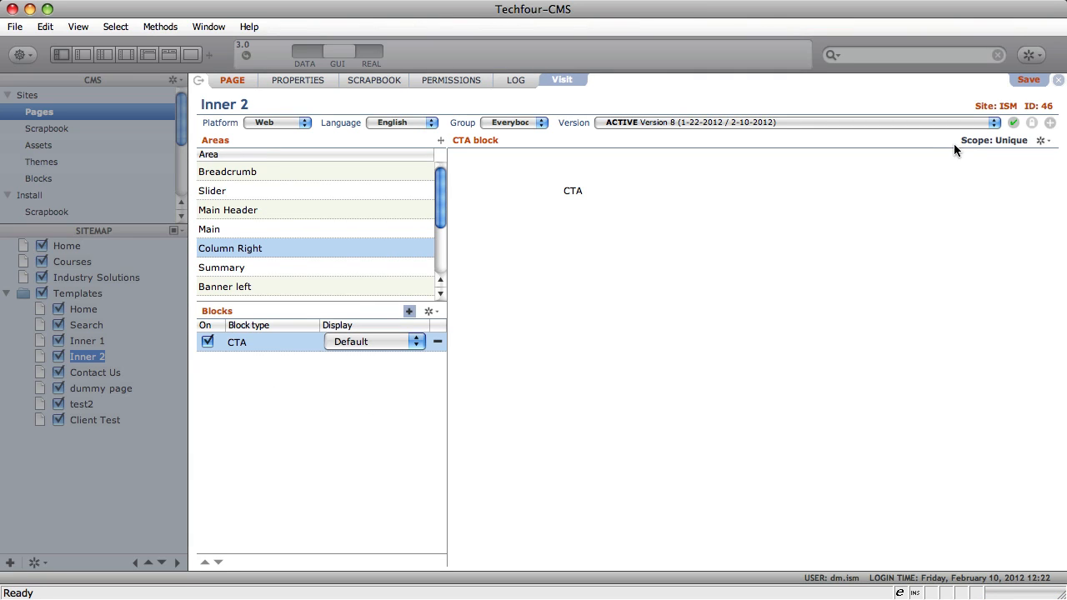
{"action": "left_click", "coordinate": [1050, 122]}
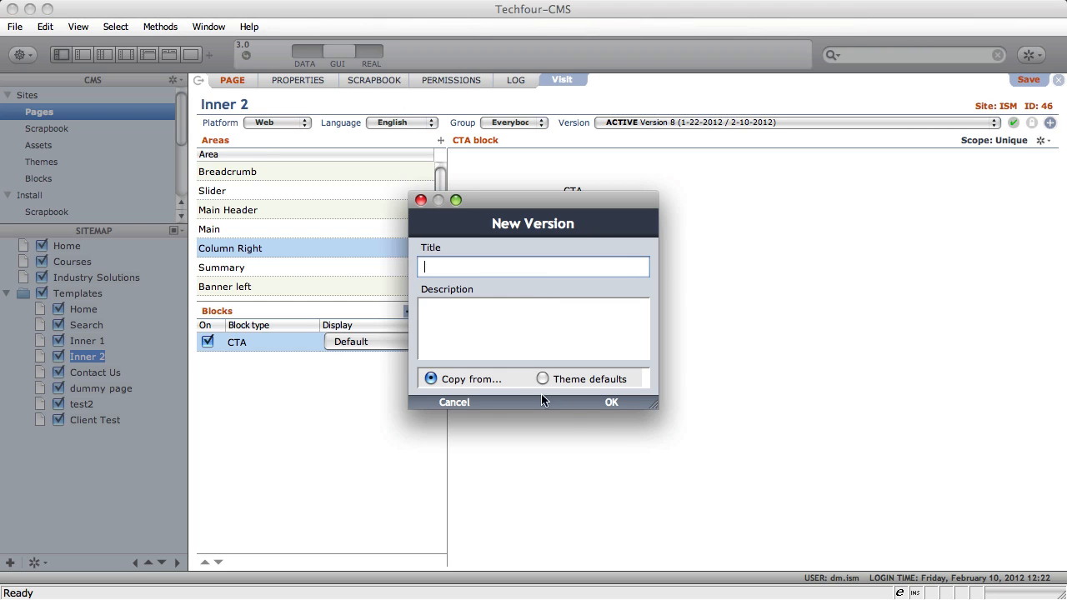
{"action": "left_click", "coordinate": [457, 402]}
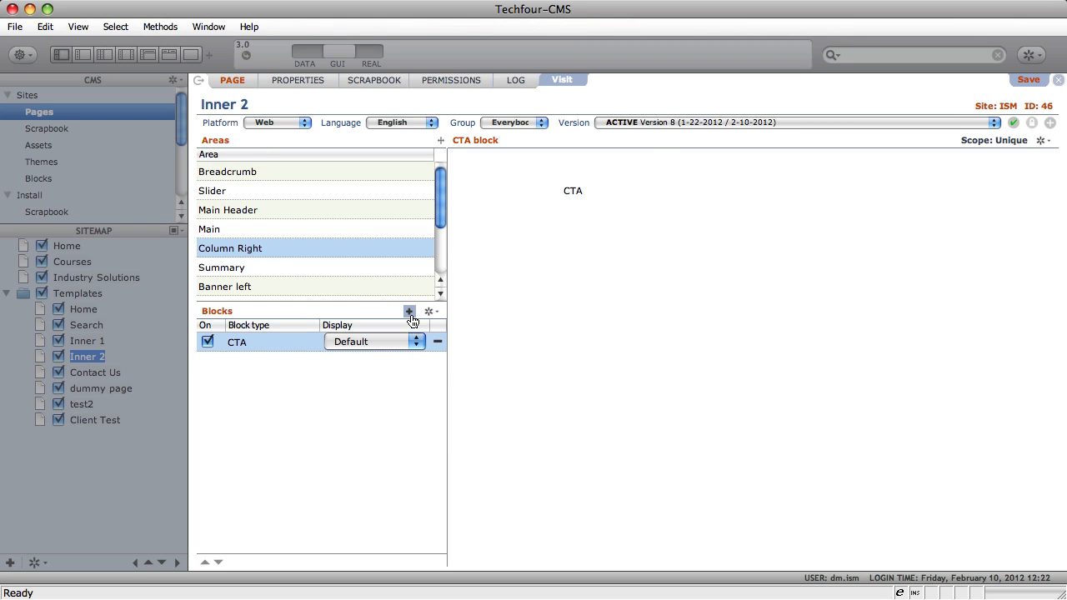
{"action": "left_click", "coordinate": [409, 311]}
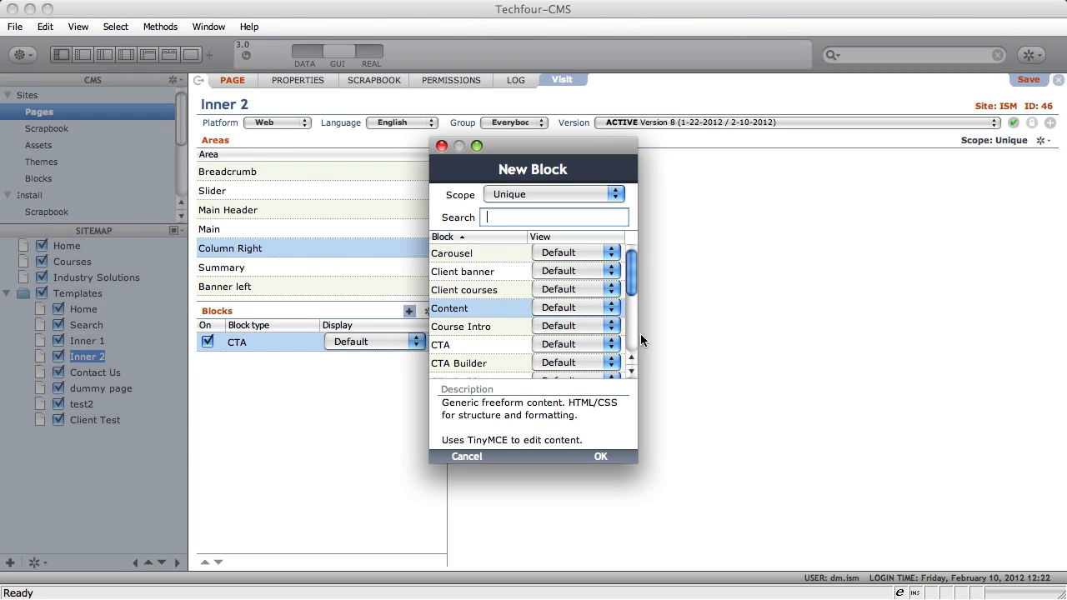
{"action": "scroll", "coordinate": [617, 291], "scroll_direction": "down", "scroll_amount": 2}
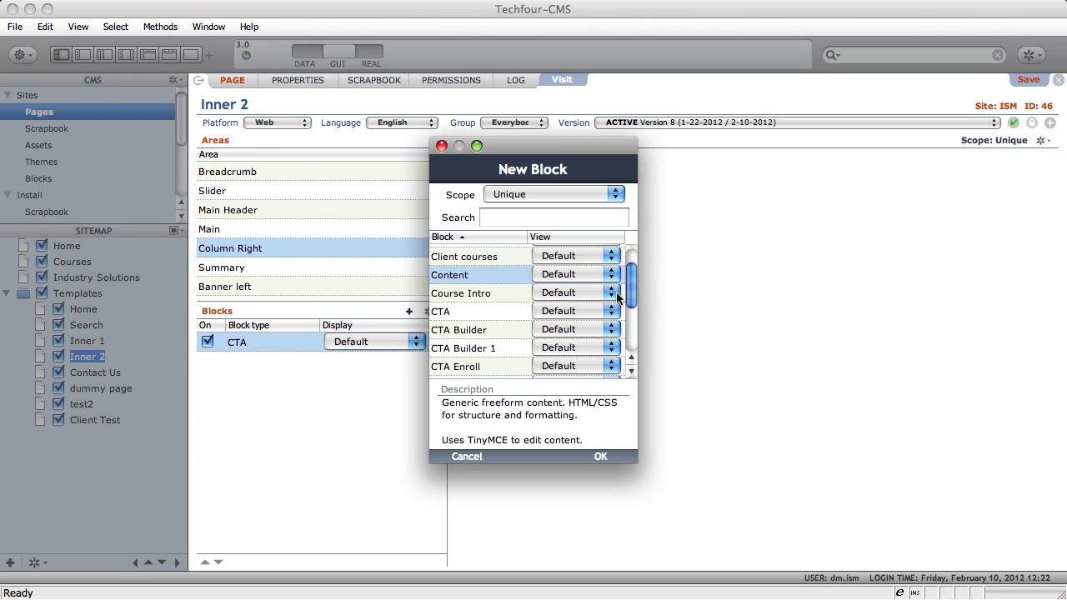
{"action": "left_click", "coordinate": [484, 348]}
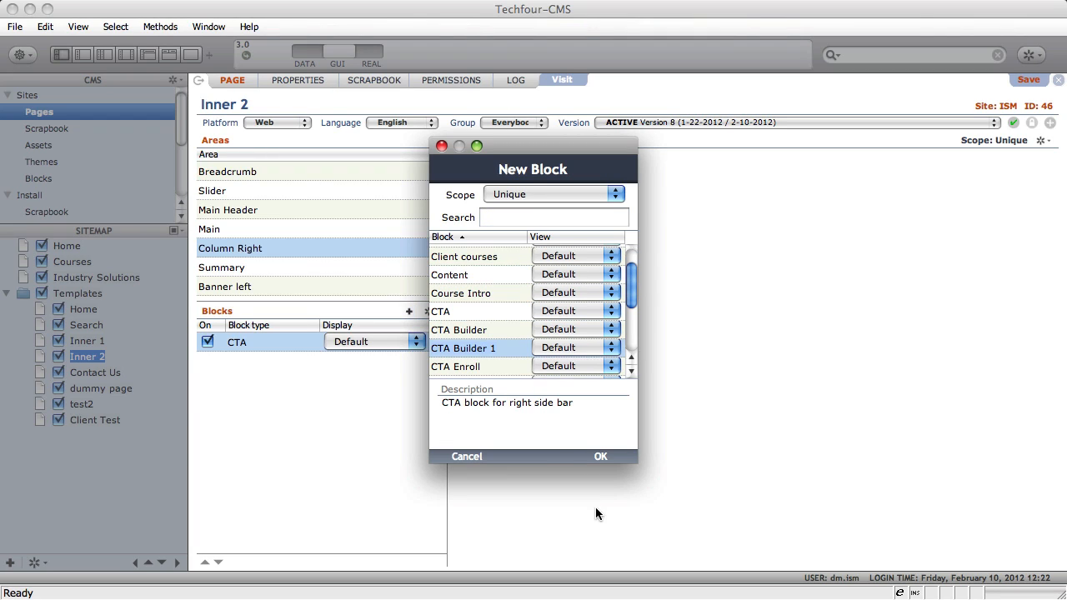
{"action": "left_click", "coordinate": [599, 457]}
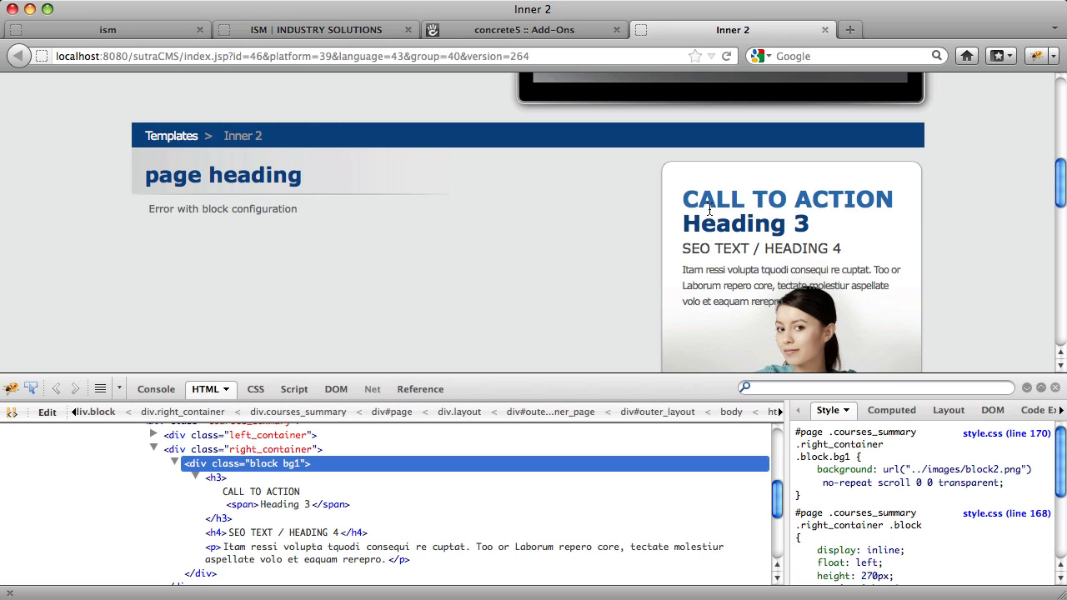
Using the Inner 2 page in Firefox as source, set the CMS block's Heading to CALL TO ACTION and its Sub heading to Heading 3.
{"action": "left_click_drag", "start_coordinate": [709, 210], "coordinate": [804, 202]}
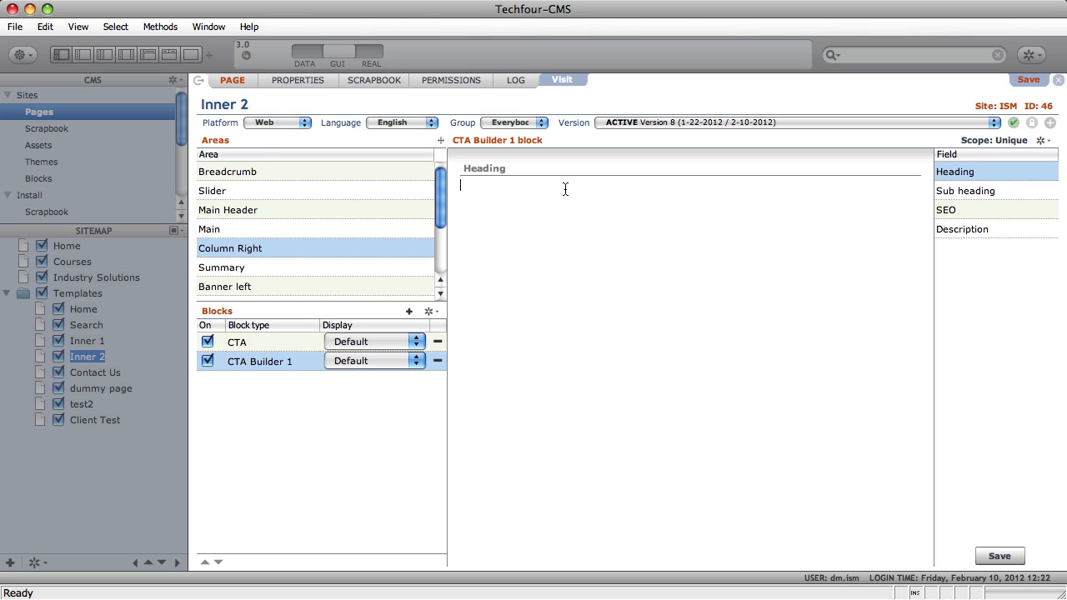
{"action": "type", "text": "CALL TO ACTION"}
{"action": "left_click", "coordinate": [971, 193]}
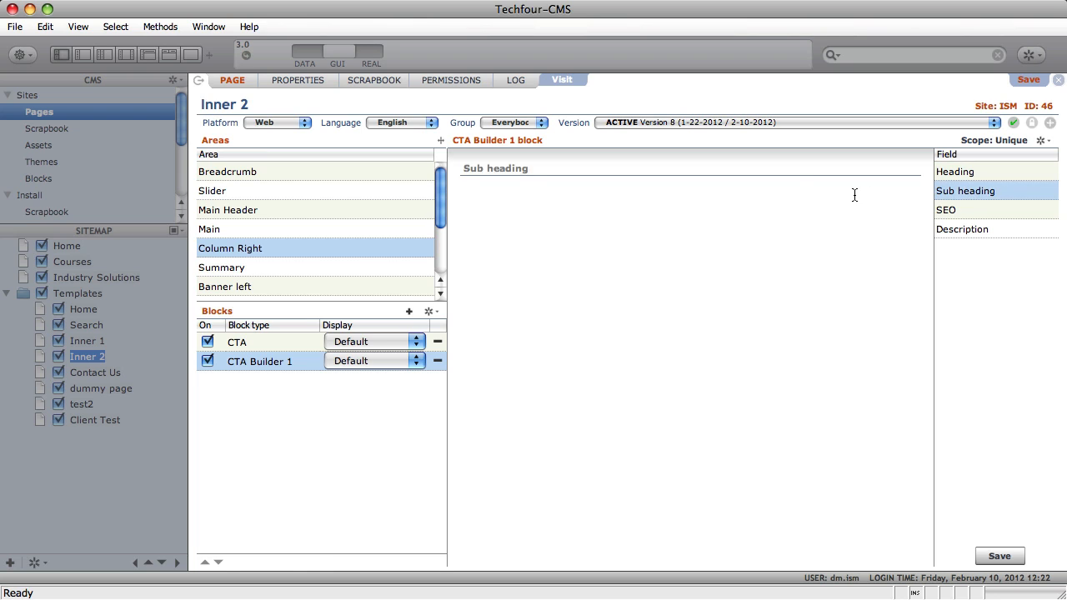
{"action": "key", "text": "super+Tab"}
{"action": "key", "text": "super+Tab"}
{"action": "type", "text": "Heading 43"}
Copy SEO TEXT / HEADING 4 from the Inner 2 page in Firefox into the SEO field of the CMS's CTA Builder 1 block.
{"action": "key", "text": "super+Tab"}
{"action": "double_click", "coordinate": [687, 251]}
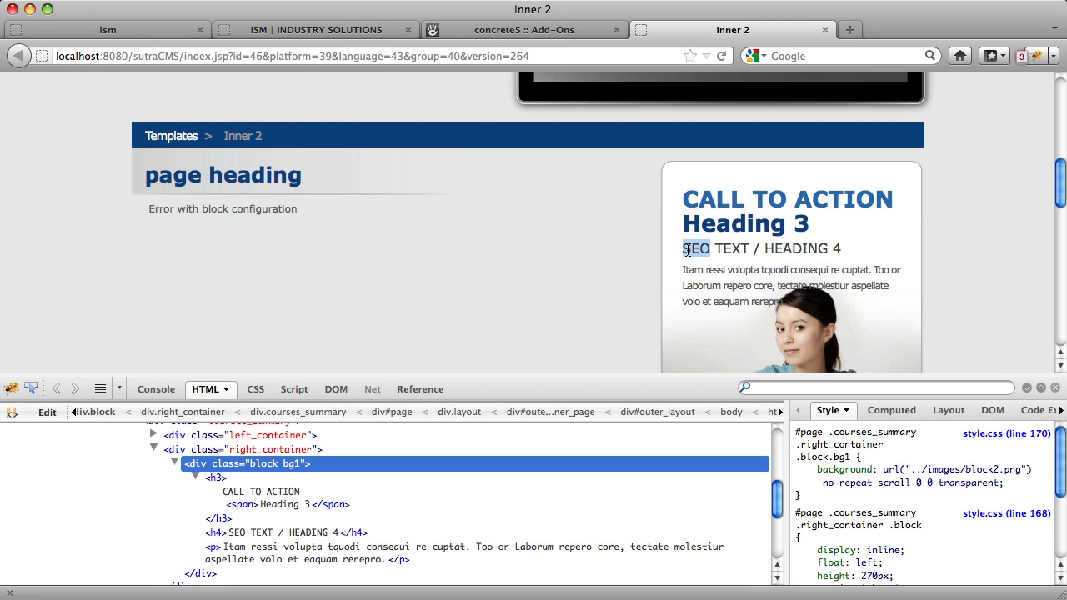
{"action": "left_click_drag", "start_coordinate": [687, 250], "coordinate": [825, 242]}
{"action": "key", "text": "super+c"}
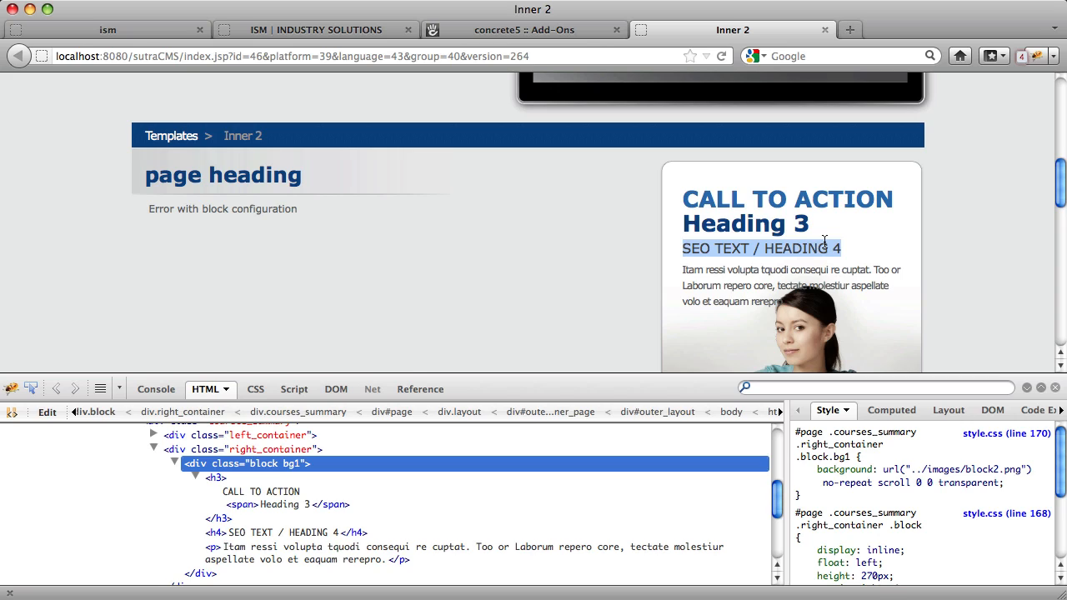
{"action": "key", "text": "super+Tab"}
{"action": "left_click", "coordinate": [948, 209]}
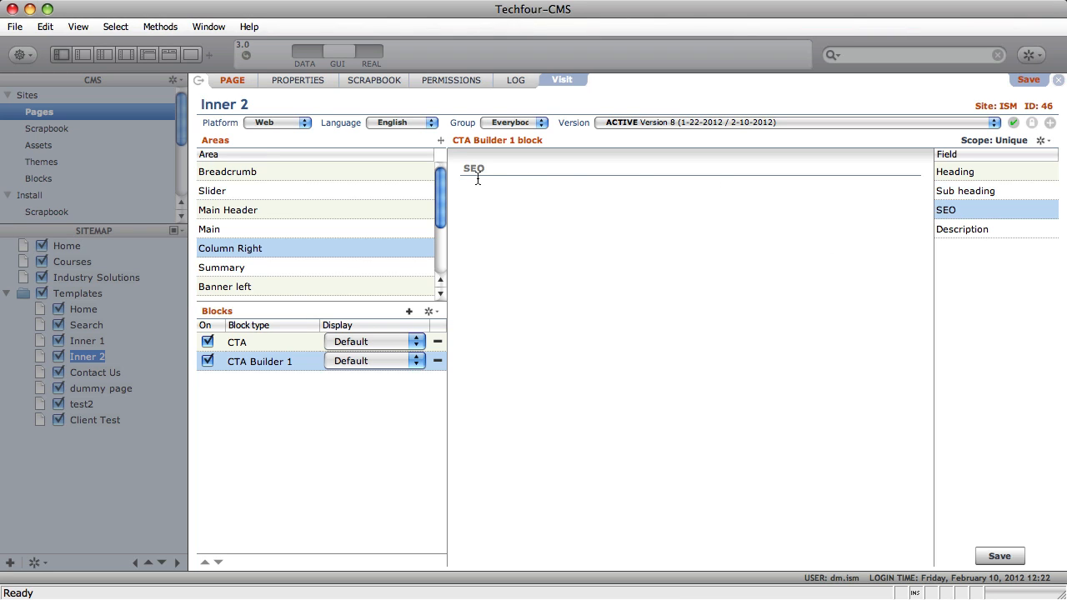
{"action": "left_click", "coordinate": [478, 181]}
{"action": "key", "text": "super+v"}
Copy the "Itam ressi volupta" paragraph from the Inner 2 page in Firefox into the CMS block's Description, then save the description and the page.
{"action": "key", "text": "super+Tab"}
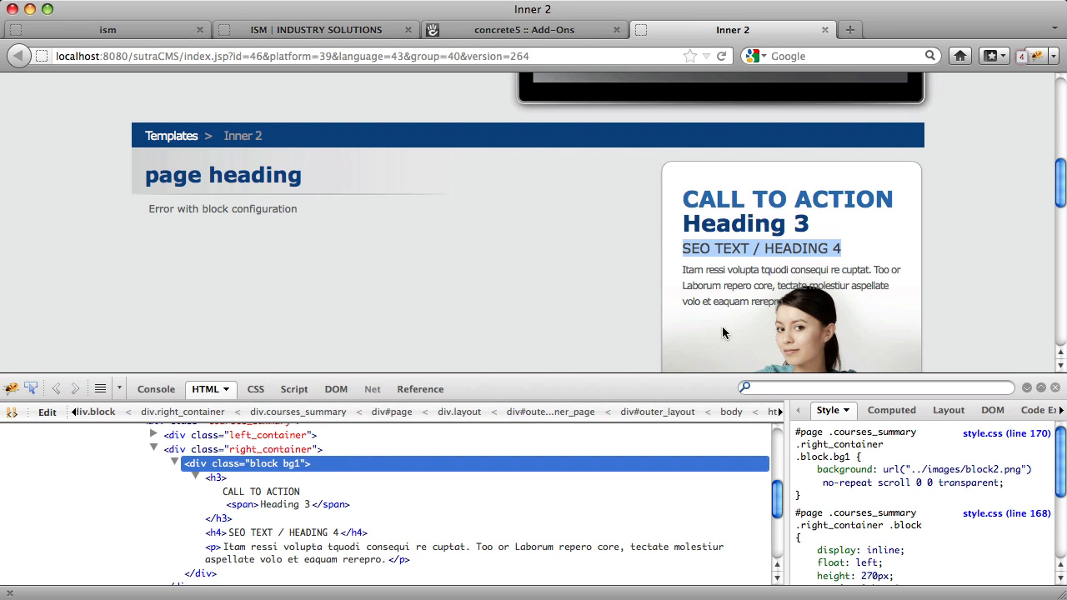
{"action": "double_click", "coordinate": [685, 269]}
{"action": "left_click_drag", "start_coordinate": [686, 269], "coordinate": [775, 302]}
{"action": "key", "text": "super+c"}
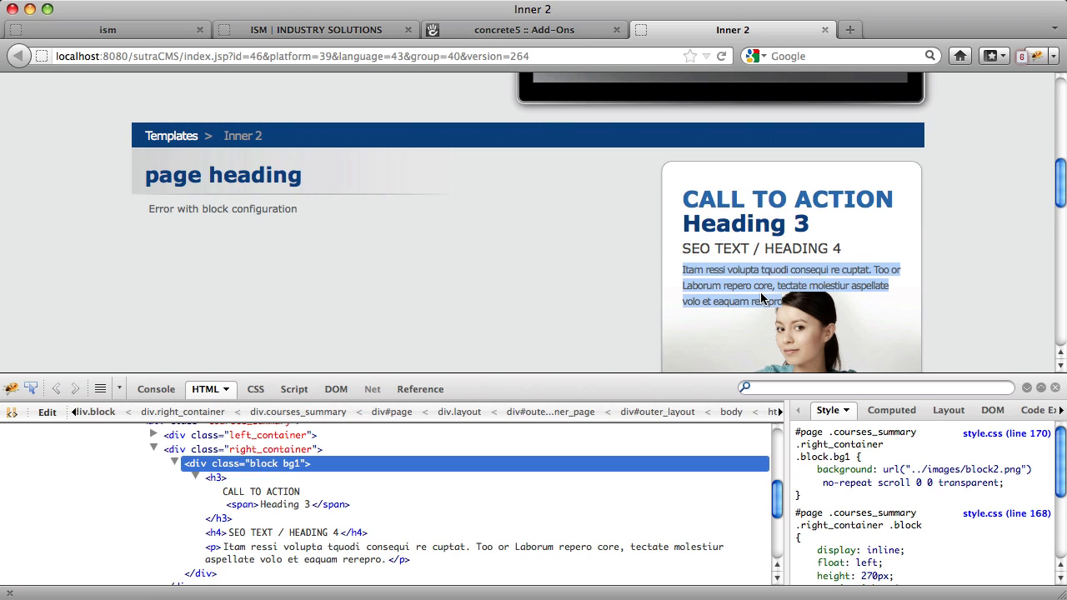
{"action": "key", "text": "super+Tab"}
{"action": "left_click", "coordinate": [976, 230]}
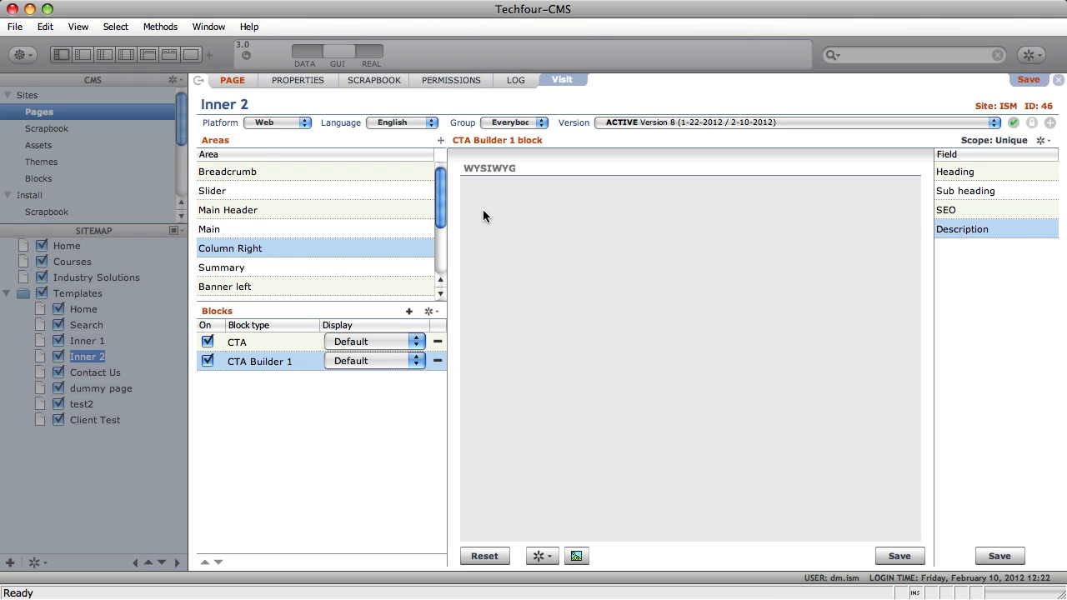
{"action": "left_click", "coordinate": [474, 234]}
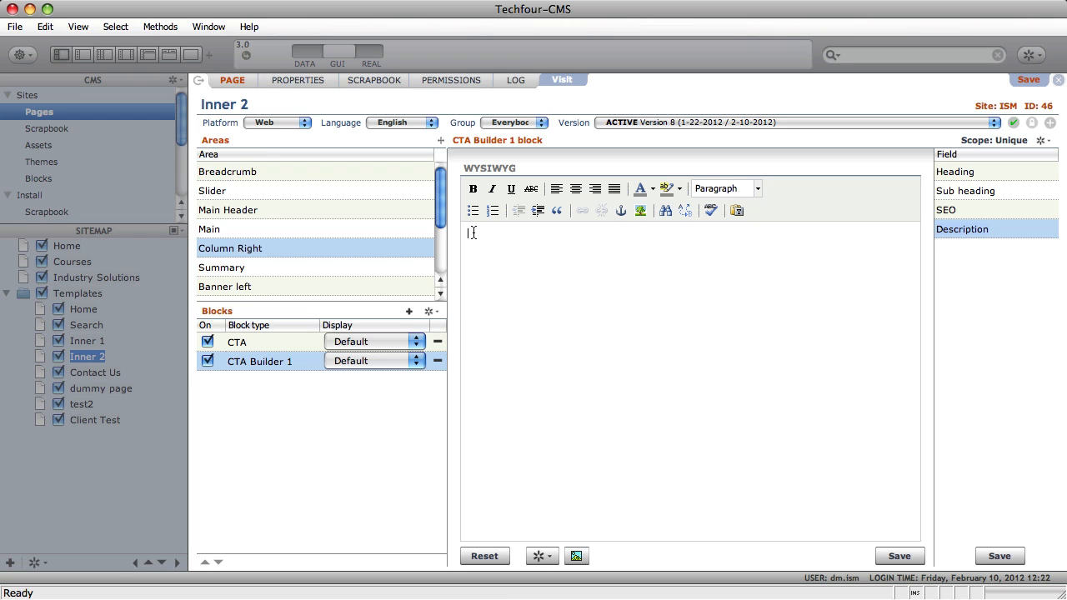
{"action": "key", "text": "super+v"}
{"action": "left_click", "coordinate": [892, 557]}
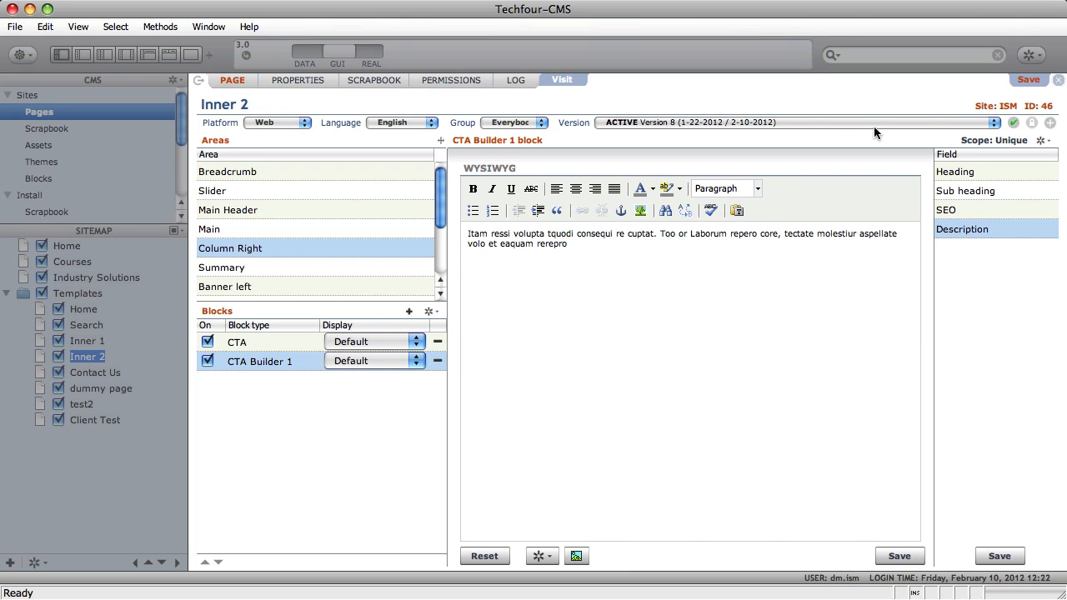
{"action": "left_click", "coordinate": [1029, 80]}
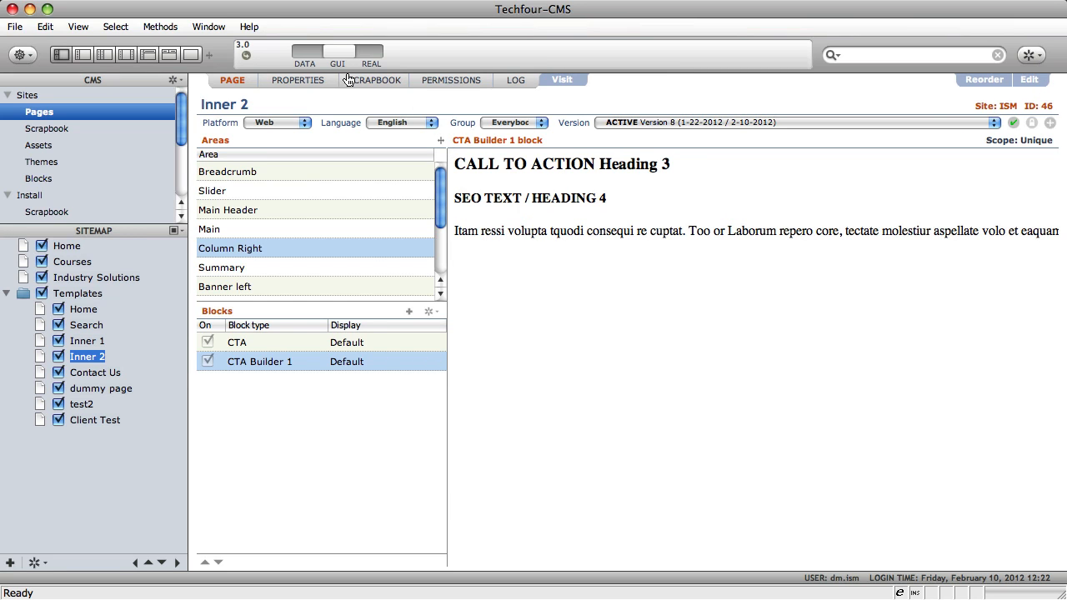
Examine the CTA Builder 1 block's stored START, Heading and Sub heading entries in DATA view.
{"action": "left_click", "coordinate": [314, 62]}
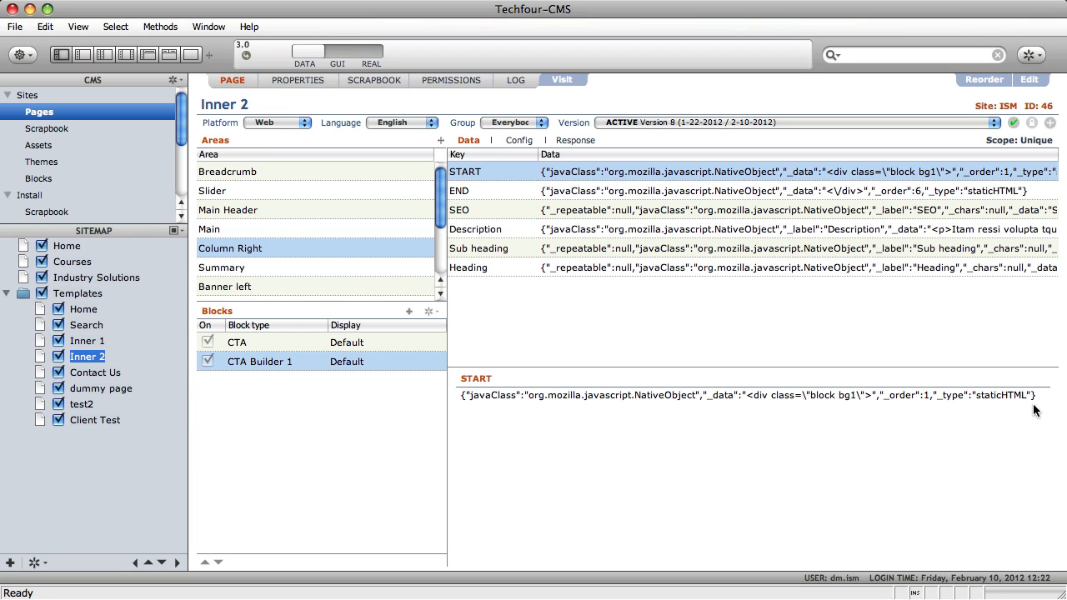
{"action": "left_click", "coordinate": [643, 269]}
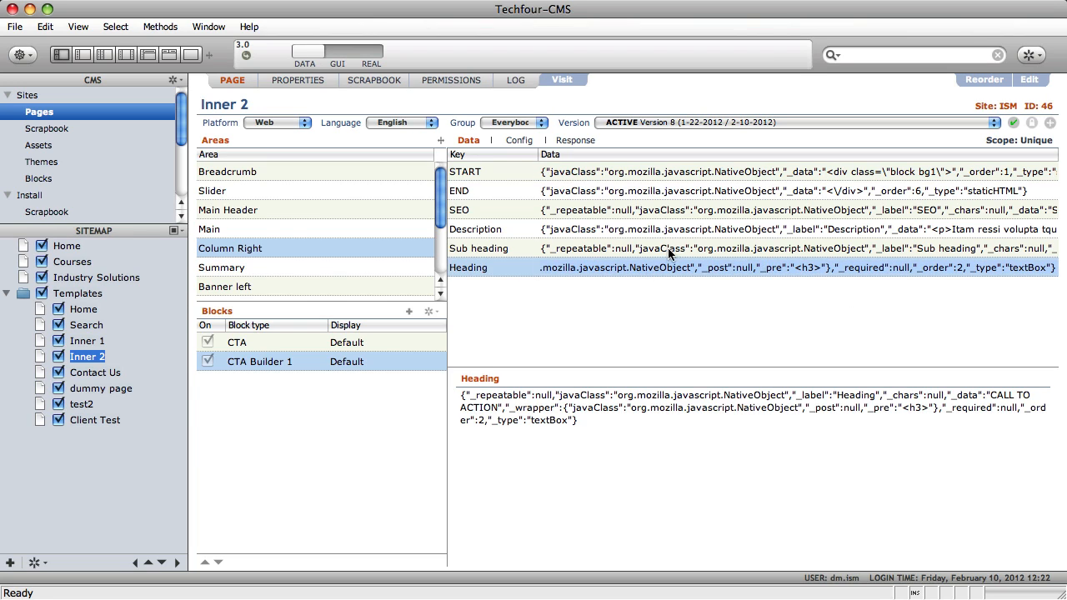
{"action": "left_click", "coordinate": [670, 248]}
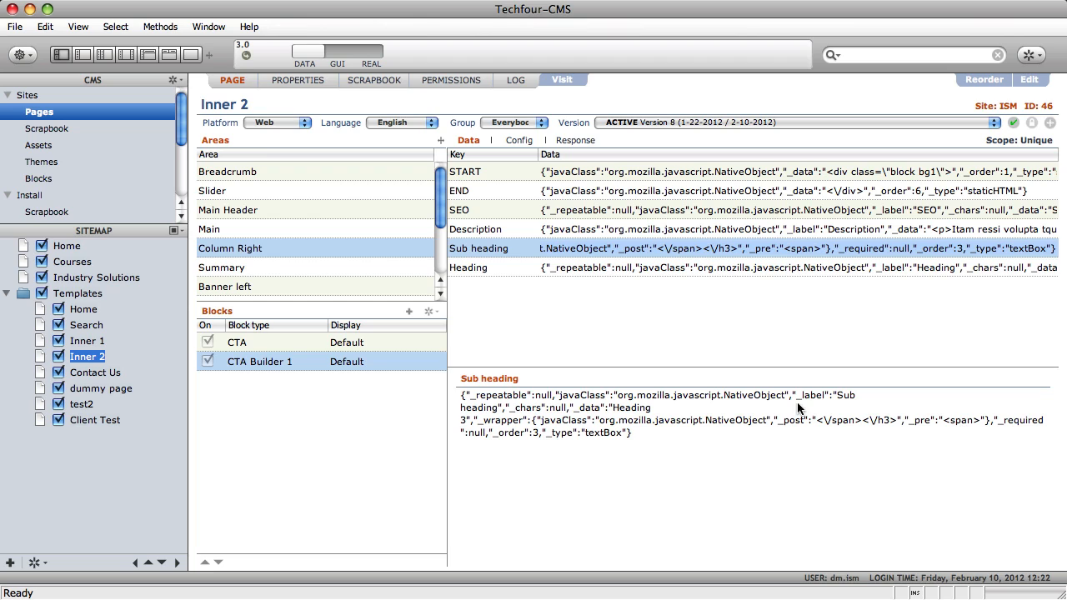
{"action": "left_click", "coordinate": [717, 270]}
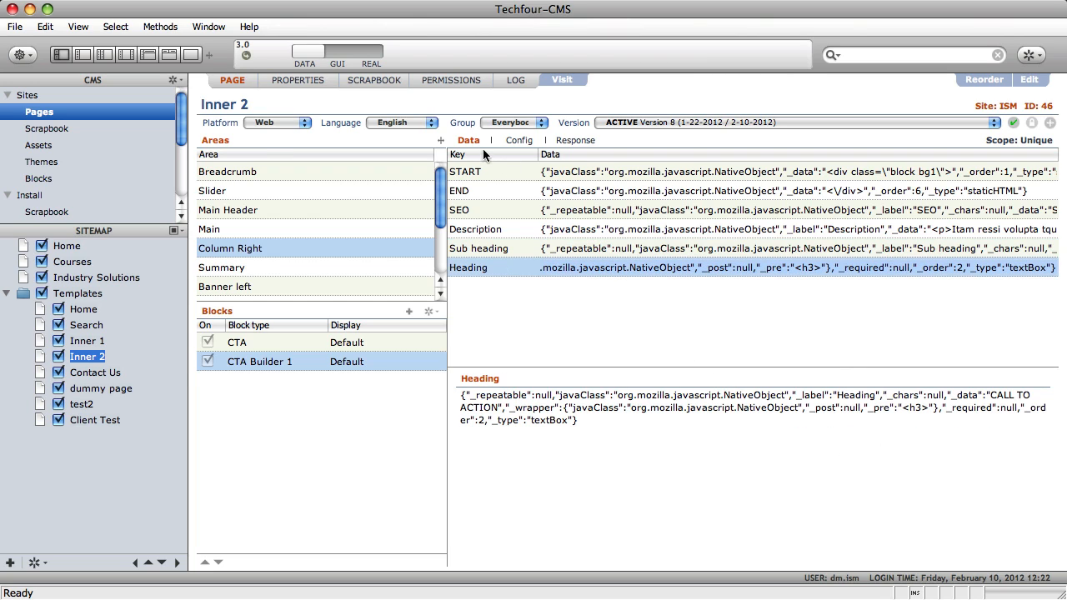
Preview Inner 2 in REAL view down to the call-to-action blocks in the right column, then return to GUI view.
{"action": "left_click", "coordinate": [350, 54]}
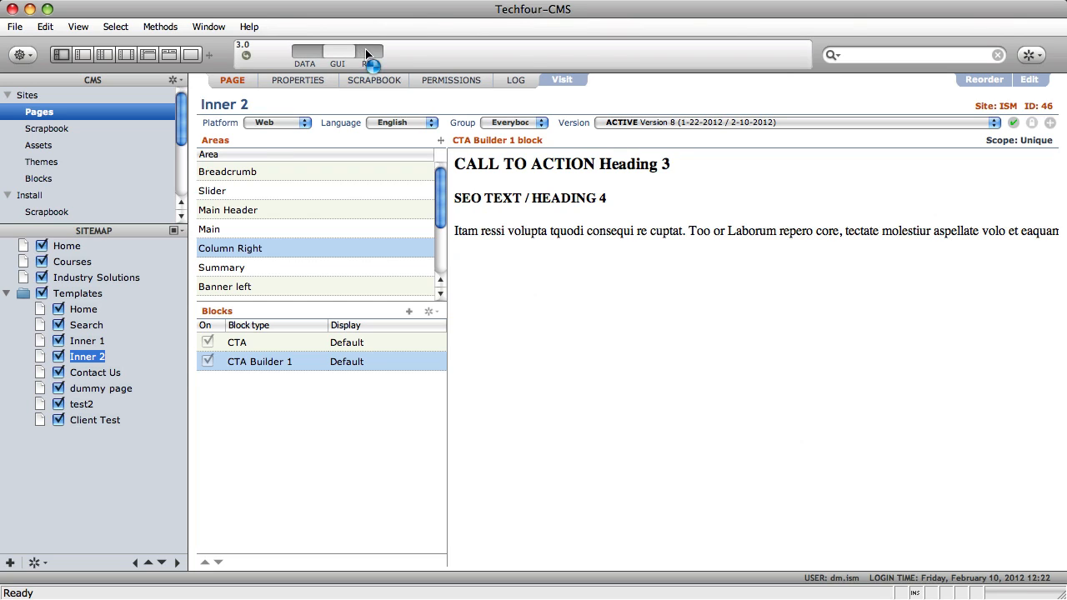
{"action": "left_click", "coordinate": [367, 54]}
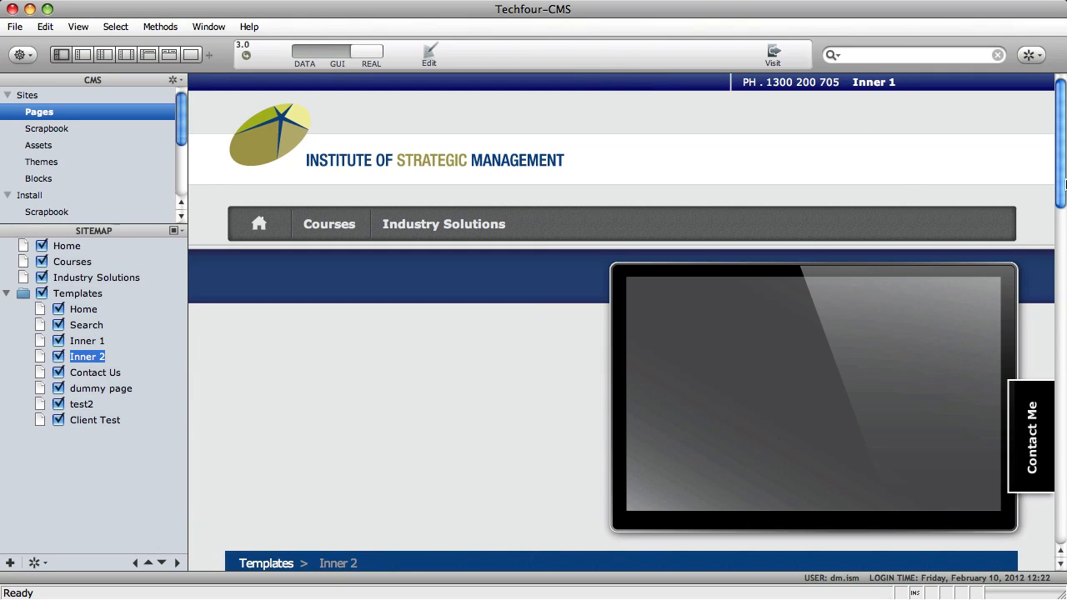
{"action": "left_click_drag", "start_coordinate": [1064, 185], "coordinate": [1058, 326]}
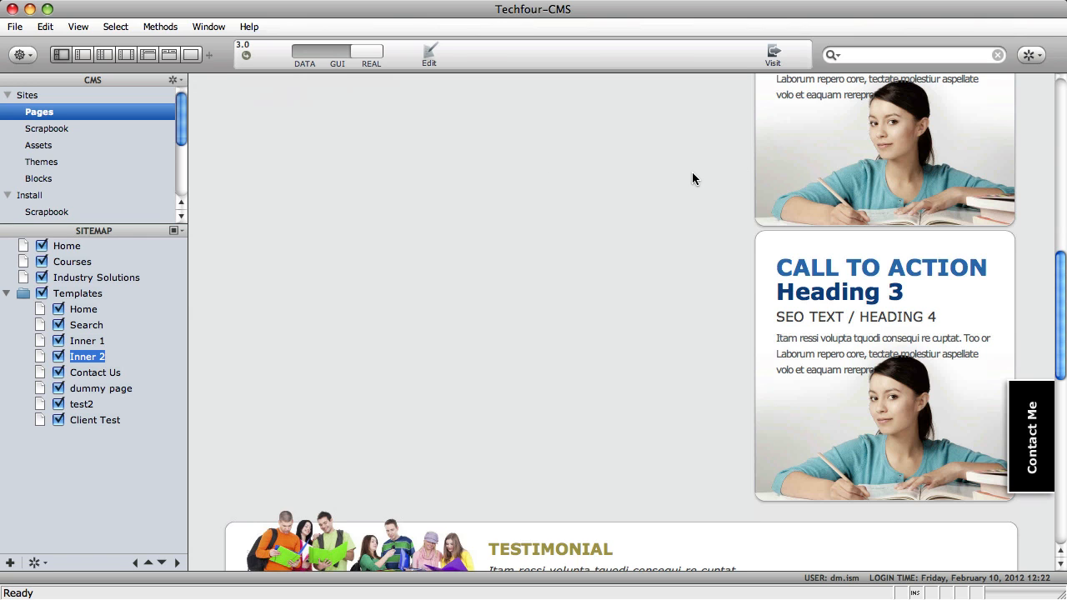
{"action": "left_click", "coordinate": [354, 54]}
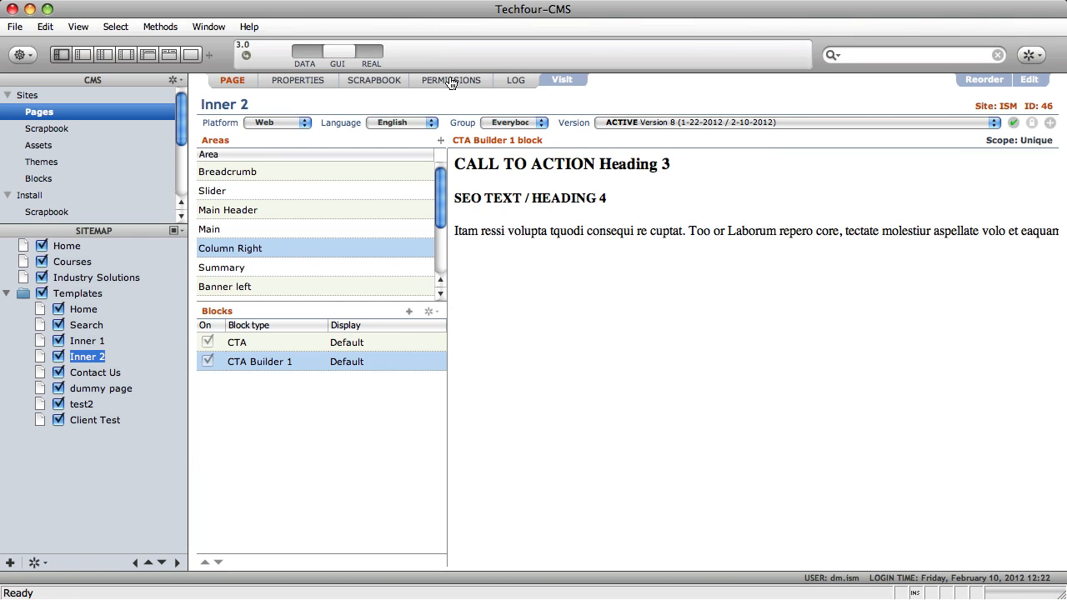
Visit the Inner 2 page in a new Firefox tab and inspect it with the Firebug pane closed.
{"action": "left_click", "coordinate": [578, 84]}
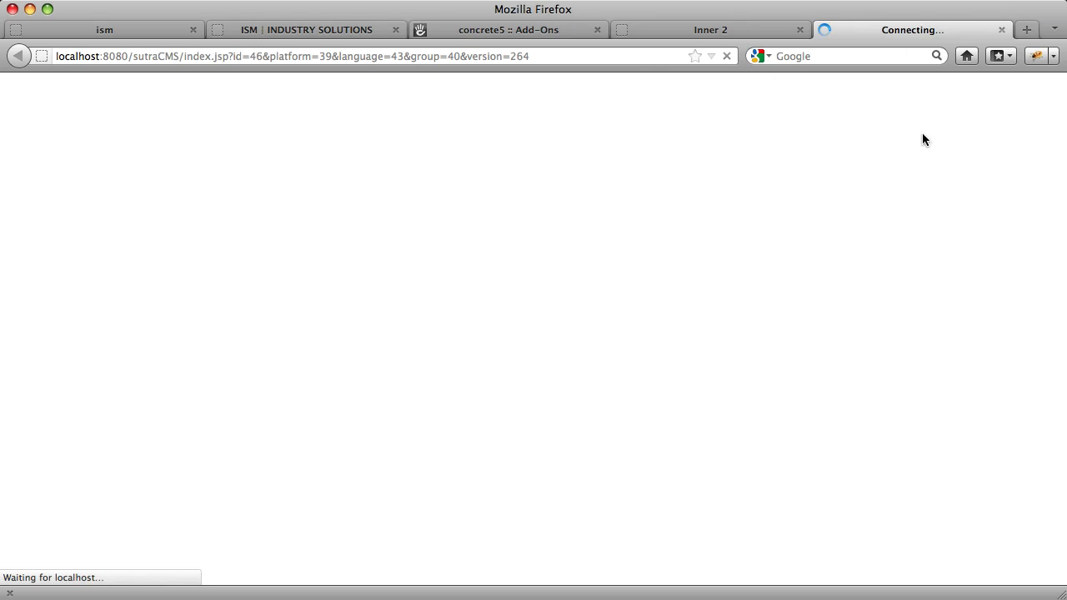
{"action": "key", "text": "F12"}
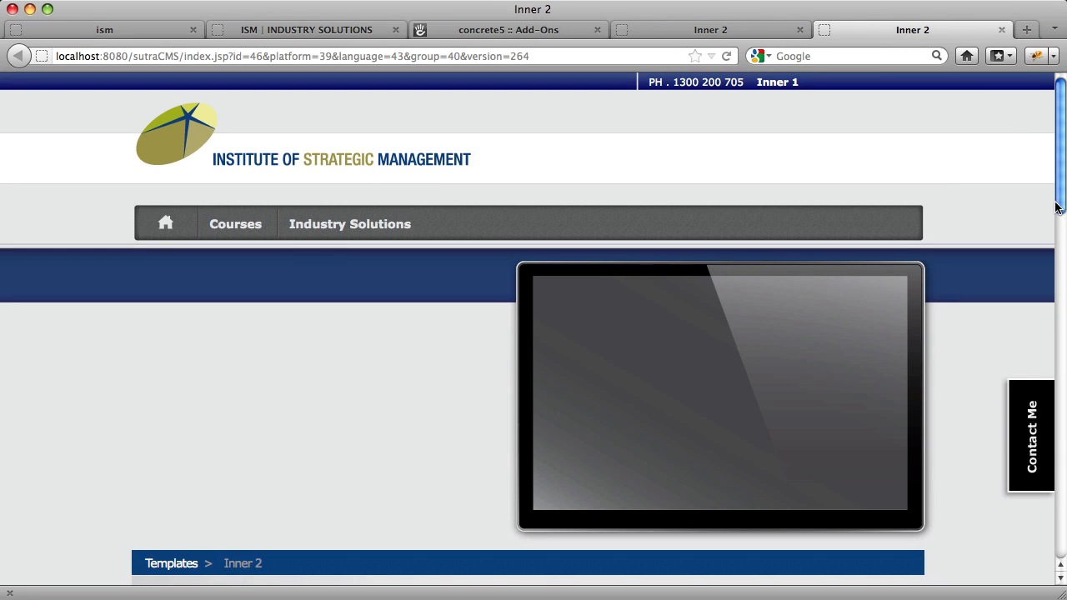
{"action": "mouse_move", "coordinate": [1062, 205]}
{"action": "left_mouse_down"}
{"action": "mouse_move", "coordinate": [1001, 493]}
{"action": "mouse_move", "coordinate": [1042, 388]}
{"action": "mouse_move", "coordinate": [1064, 197]}
{"action": "left_mouse_up"}
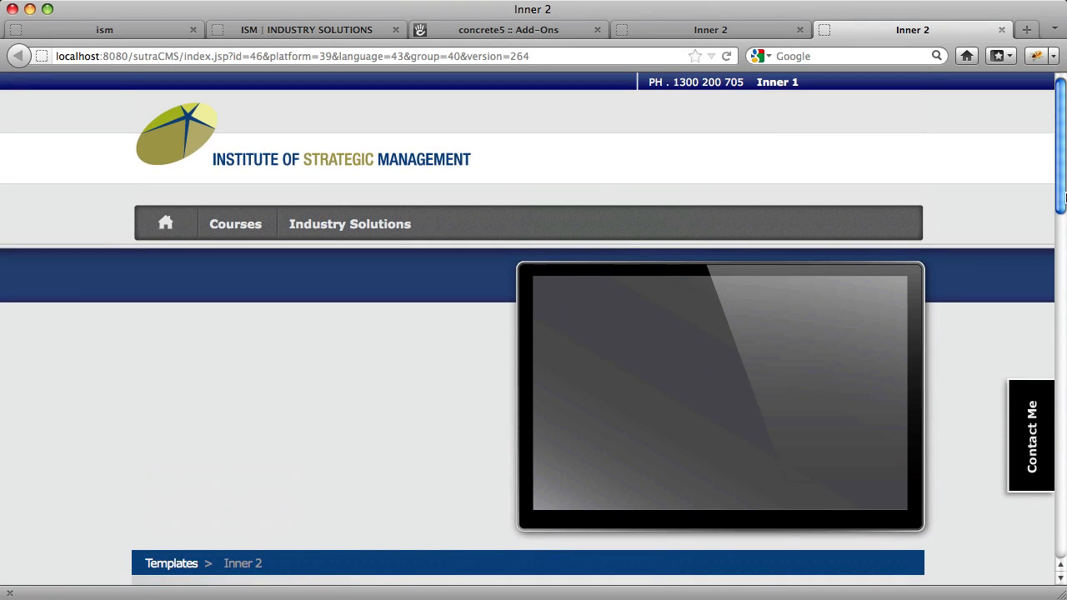